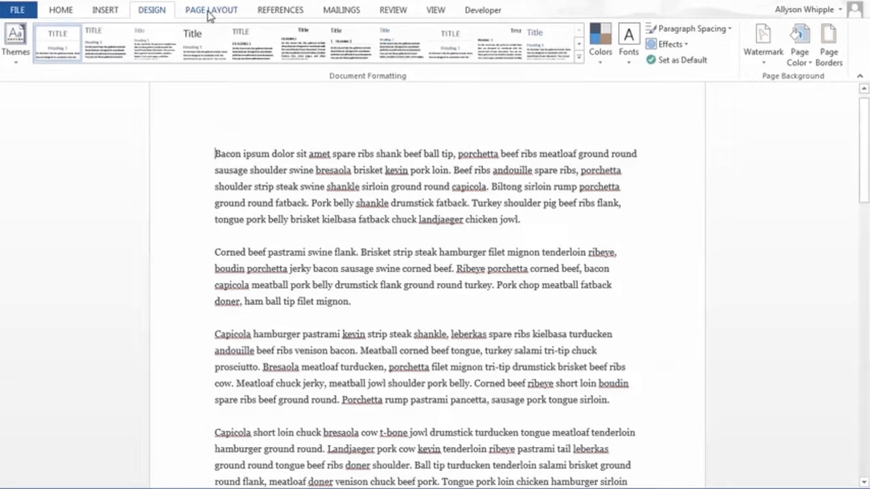
click(209, 12)
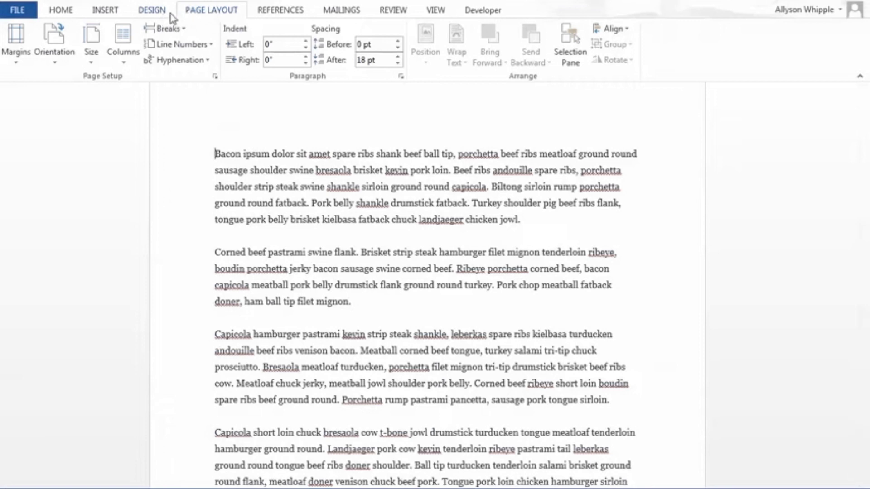
click(154, 16)
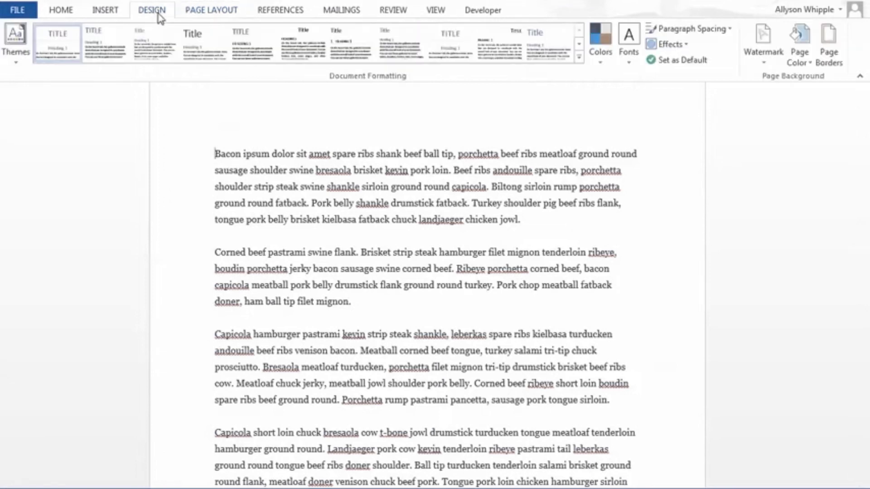
click(196, 13)
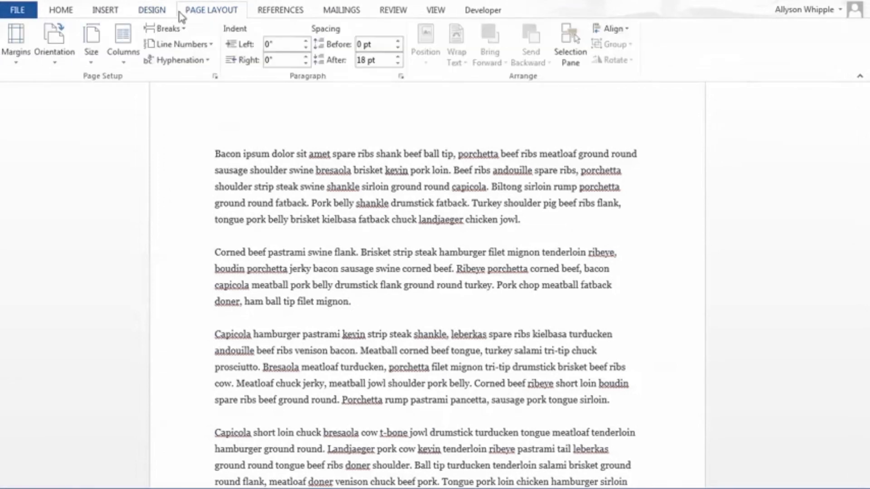
click(155, 15)
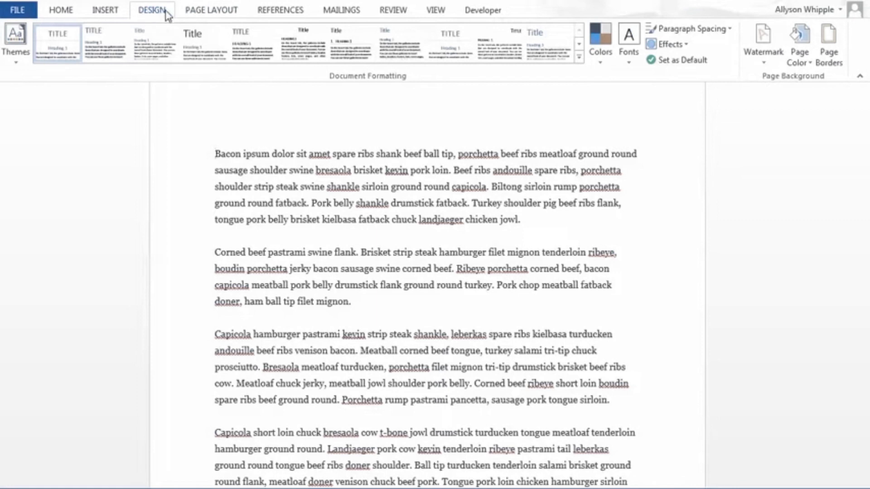
click(211, 14)
click(153, 13)
Step: Examine the built-in document themes and the style sets available for document formatting
click(17, 45)
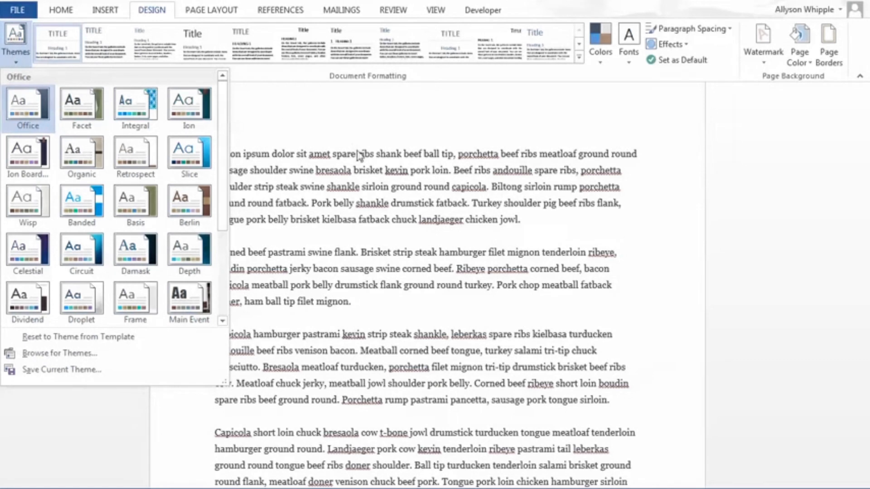
click(362, 172)
click(16, 36)
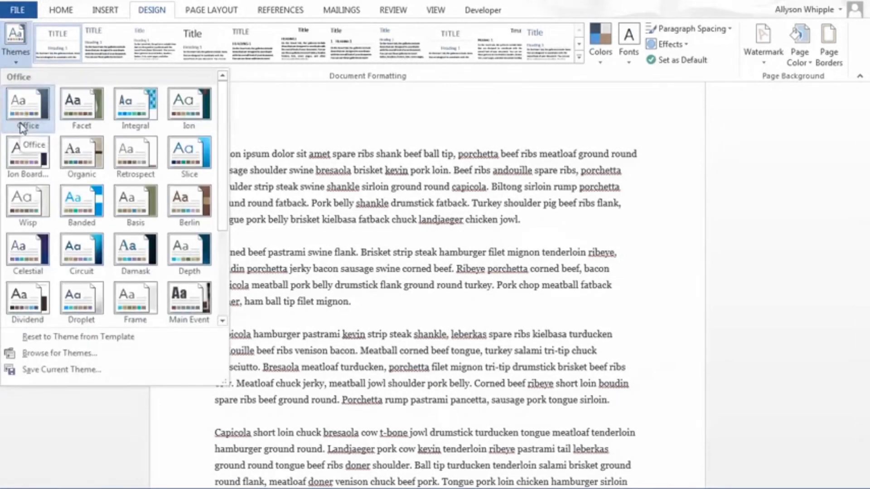
click(347, 199)
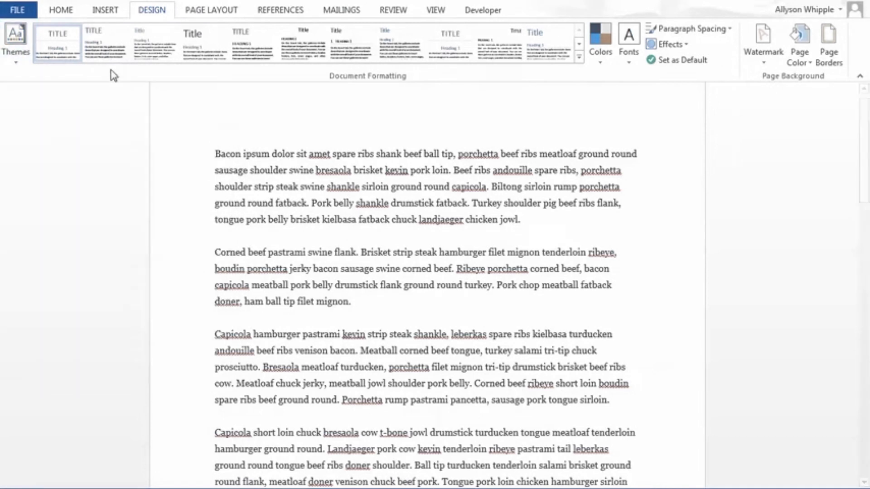
click(579, 46)
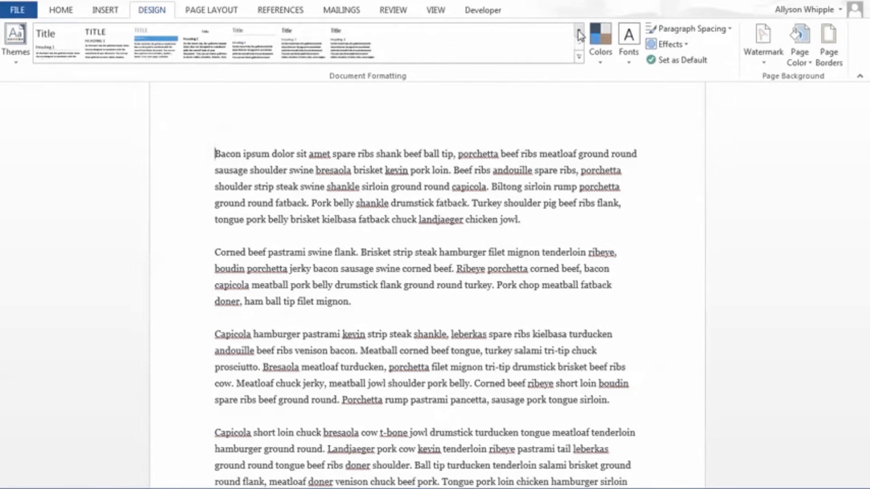
click(579, 32)
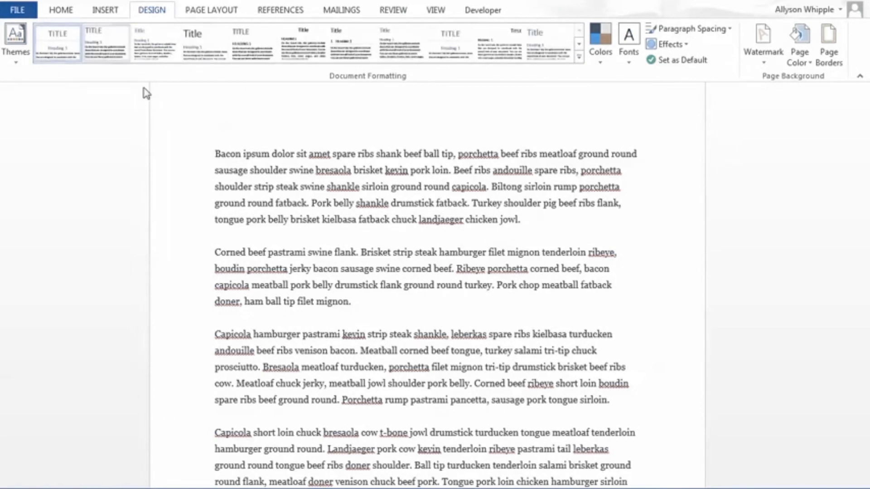
Step: Check the theme colors offered for the document's font color without choosing one
click(59, 10)
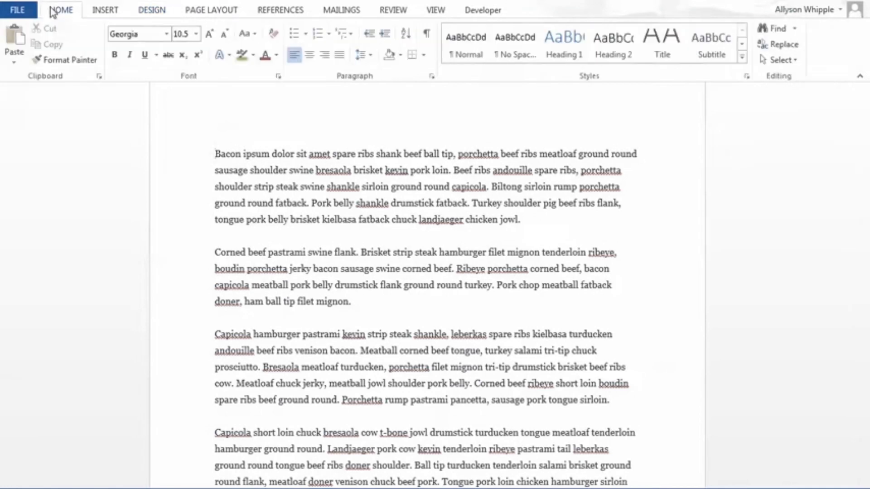
click(276, 55)
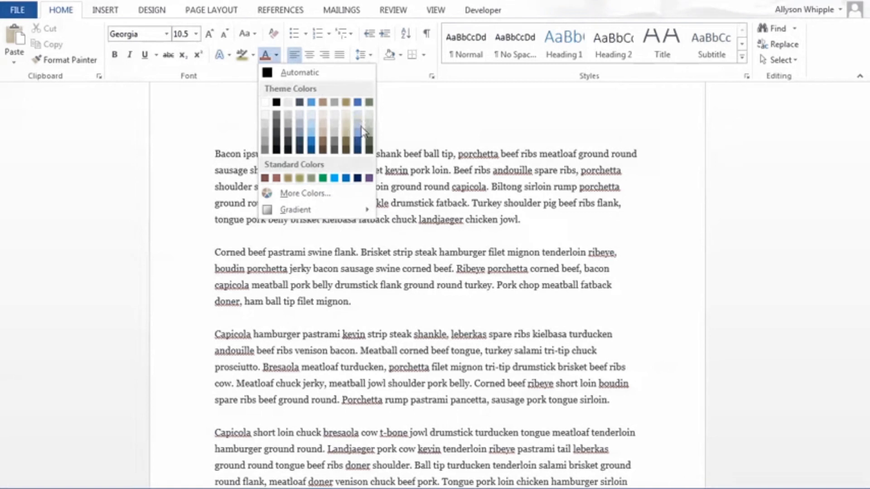
click(408, 95)
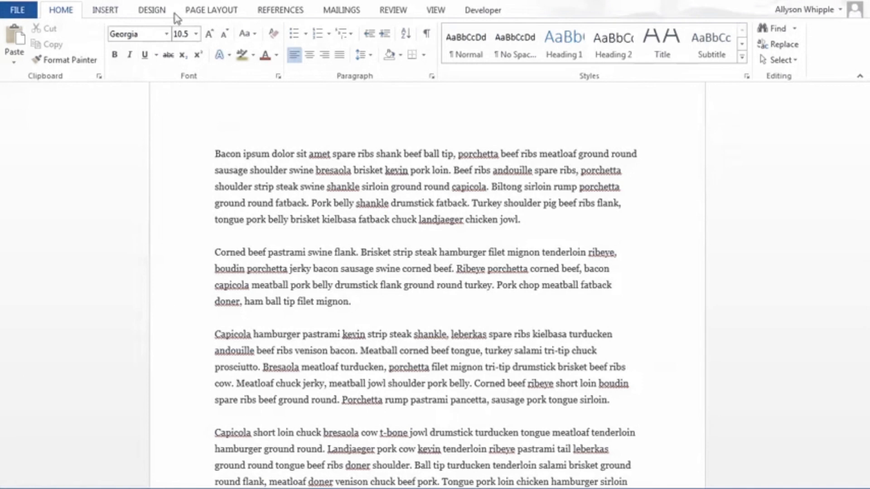
Step: Apply the Berlin theme to the document and view the remaining style sets
click(154, 11)
click(16, 41)
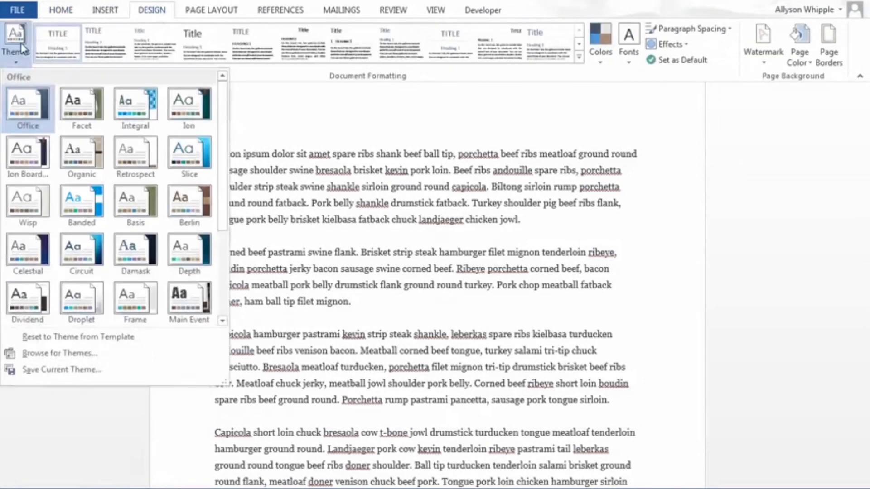
click(135, 210)
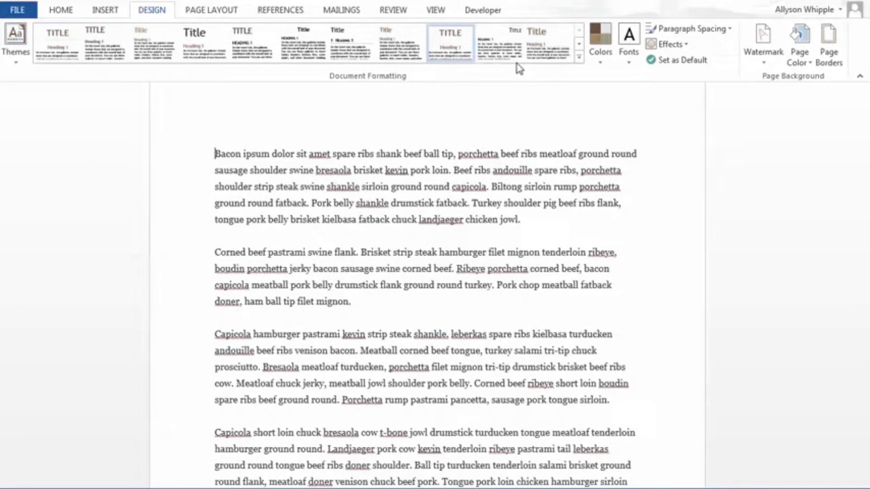
click(578, 45)
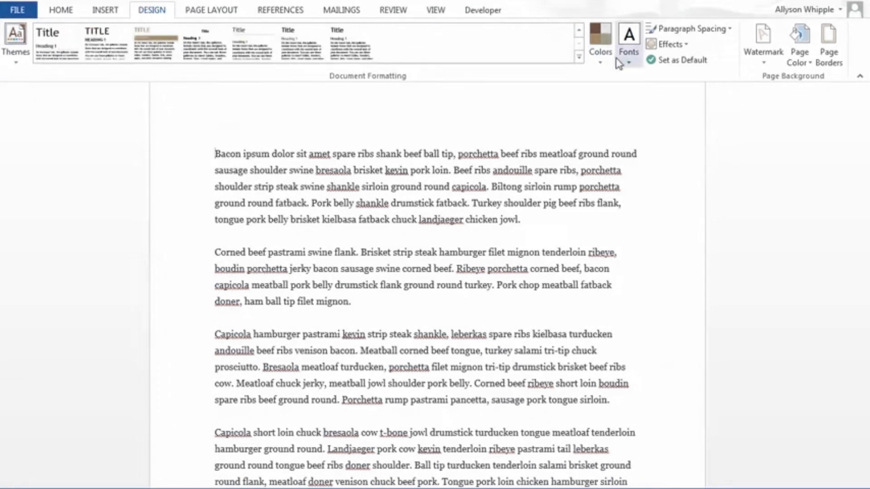
click(603, 60)
click(604, 62)
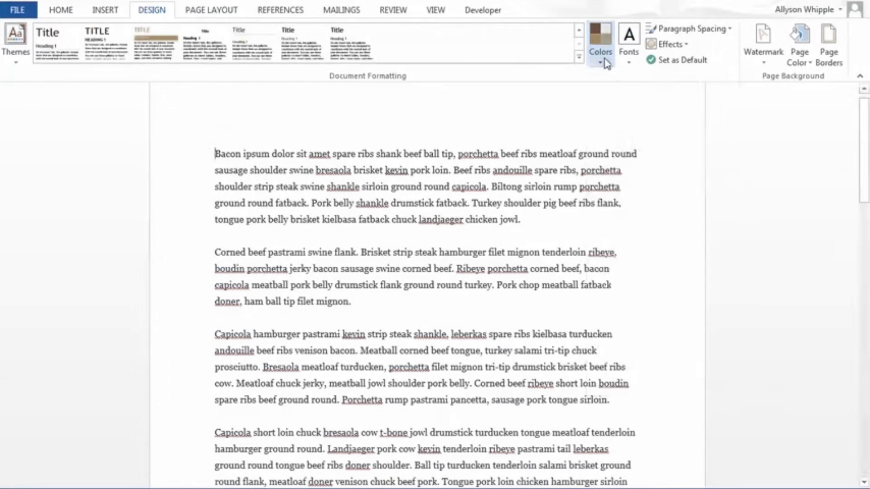
Step: Check the font color palette under the Berlin theme without choosing a color
click(66, 10)
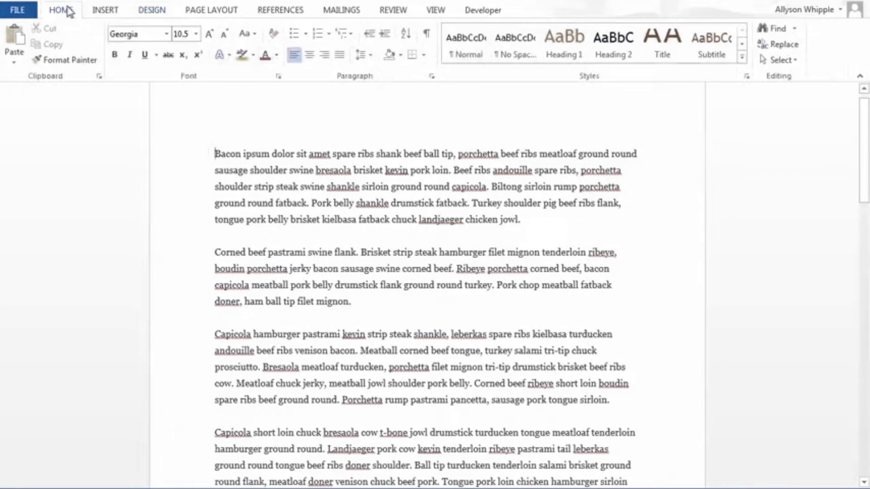
click(276, 55)
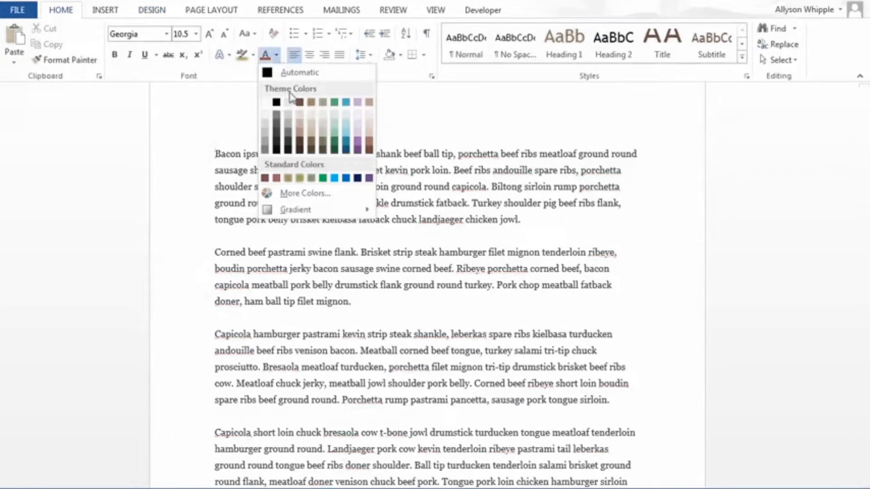
click(218, 109)
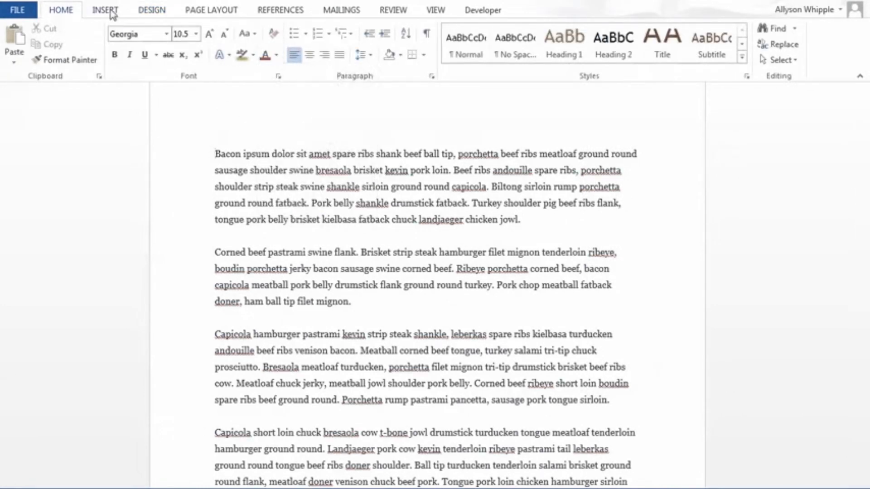
Step: Switch the document's theme back to Office
click(148, 13)
click(16, 43)
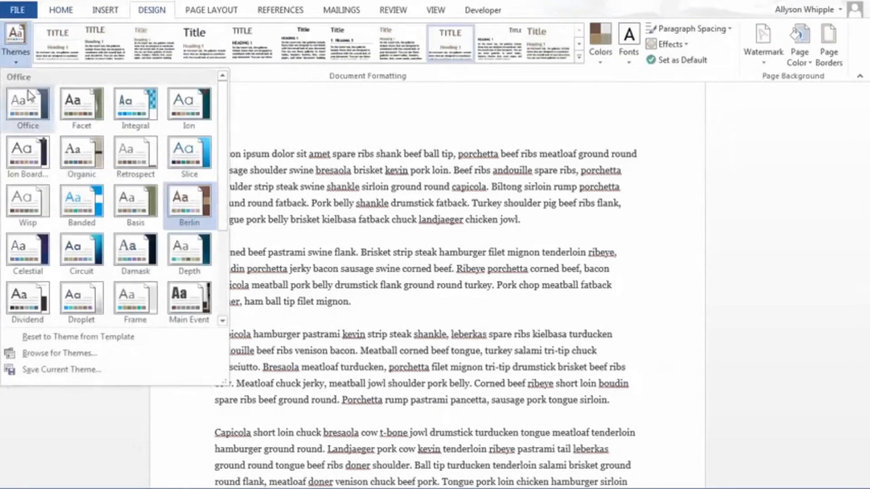
click(25, 101)
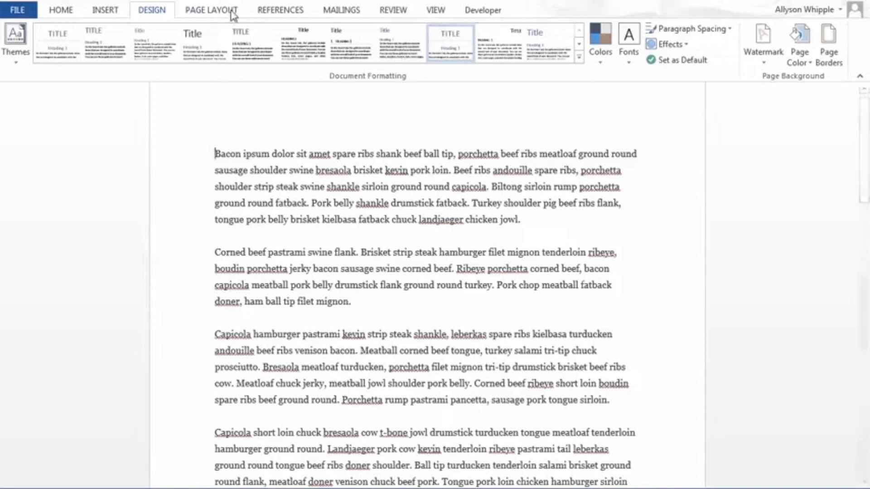
Step: Examine the preset column layouts for the page and look over the document's text
click(206, 16)
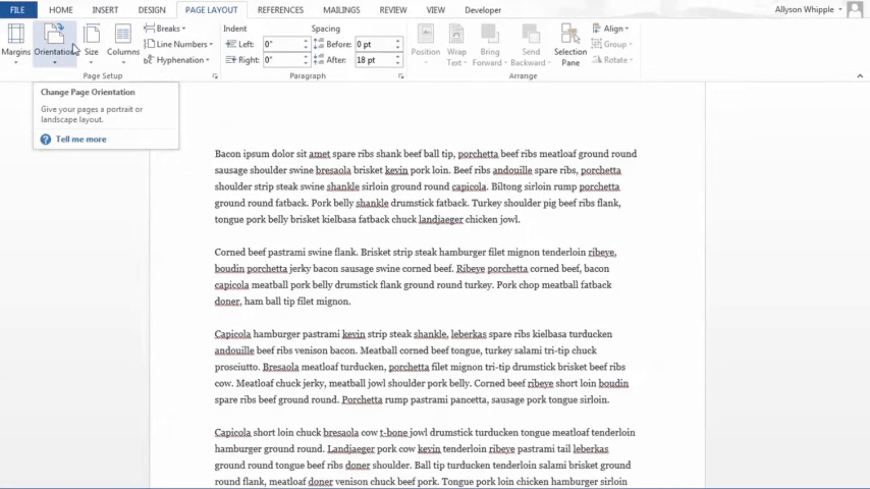
click(124, 51)
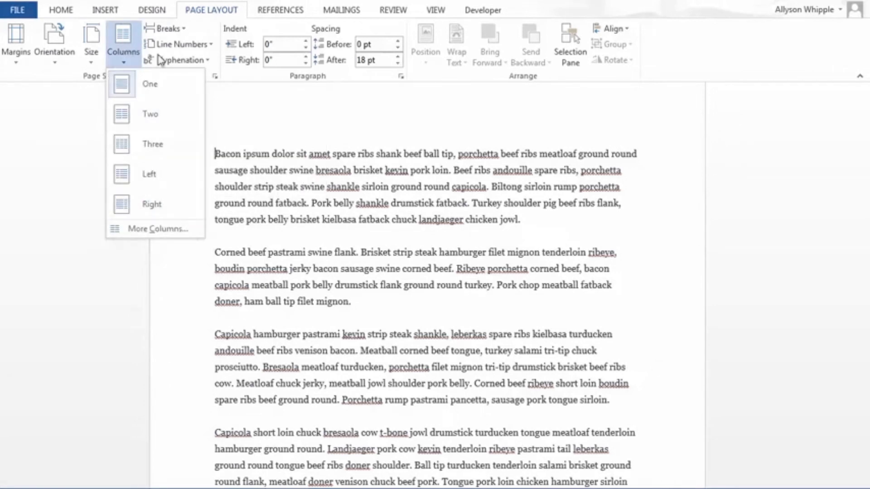
click(421, 184)
scroll(420, 184, down, 15)
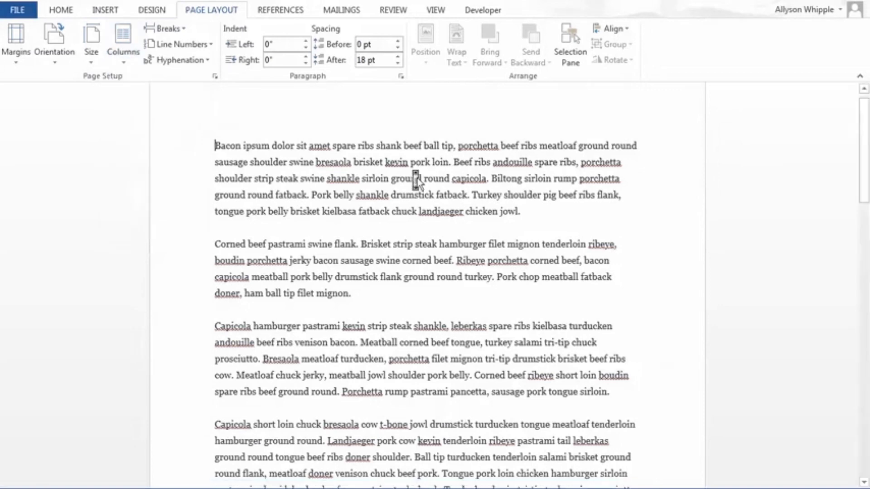
scroll(418, 183, up, 15)
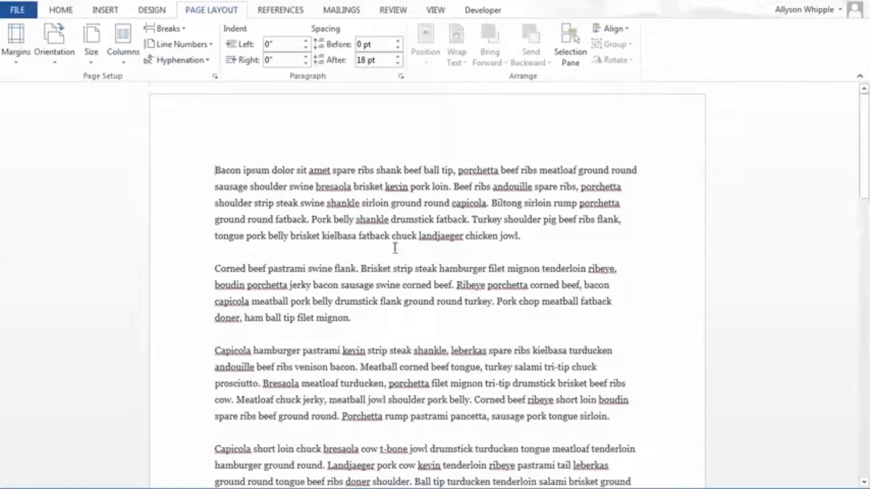
scroll(393, 249, down, 3)
scroll(392, 249, up, 3)
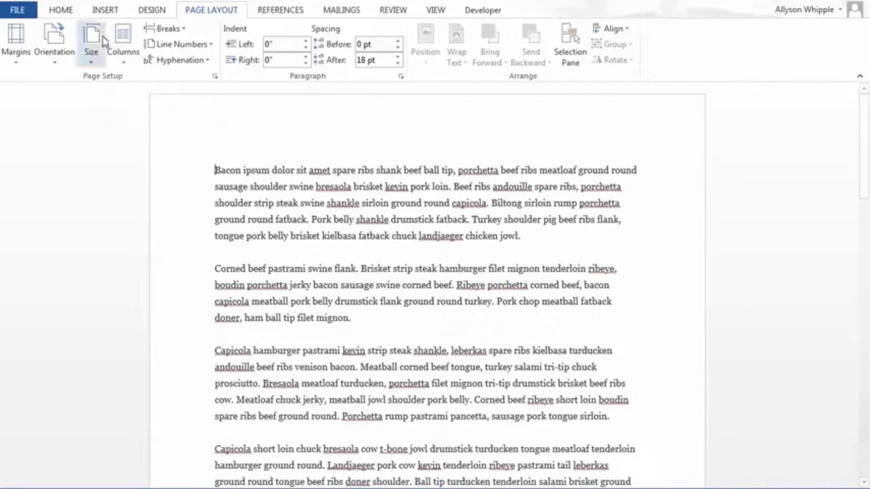
click(121, 50)
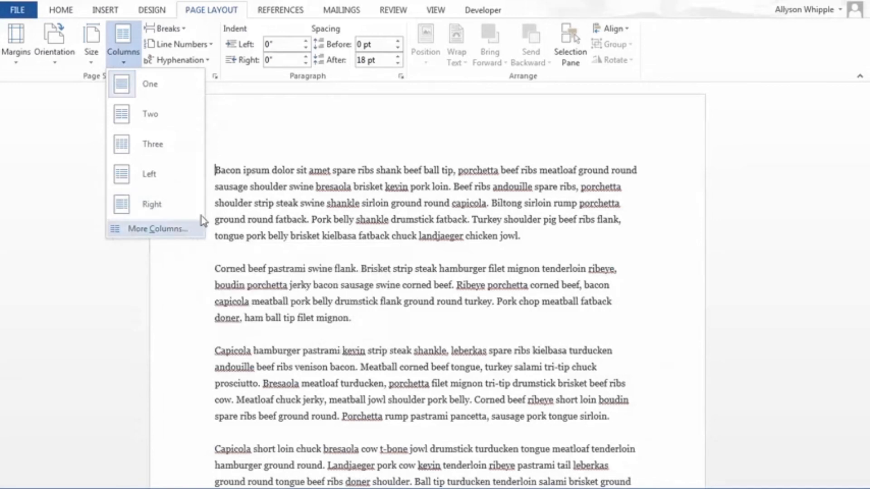
click(352, 183)
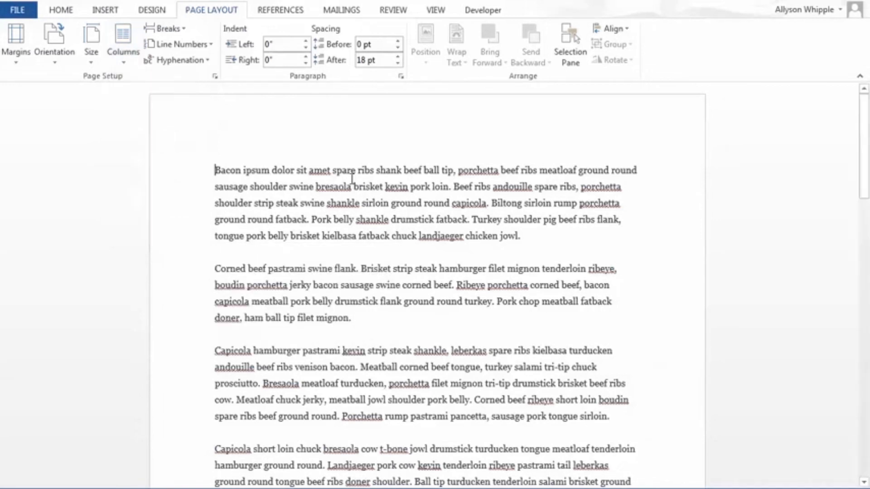
Step: Place the cursor after the paragraph ending "t-bone fatback.", try the two-column layout, and undo it
scroll(474, 213, down, 4)
scroll(474, 214, down, 4)
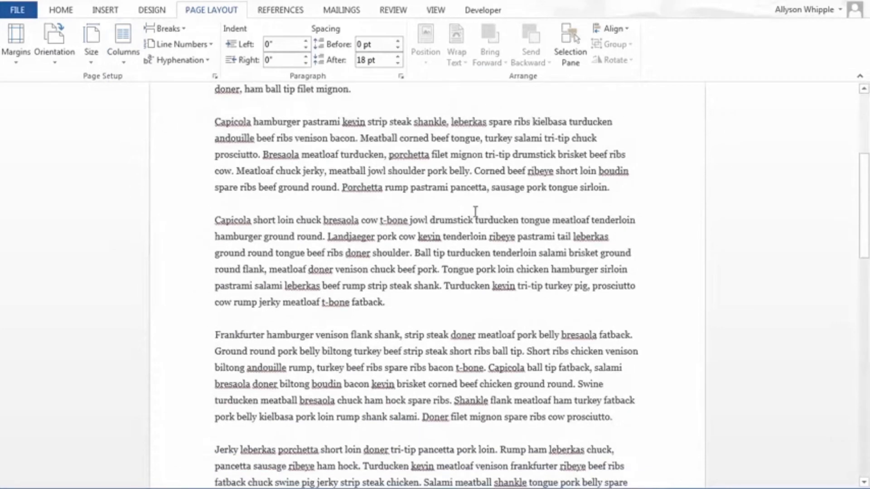
scroll(471, 213, up, 3)
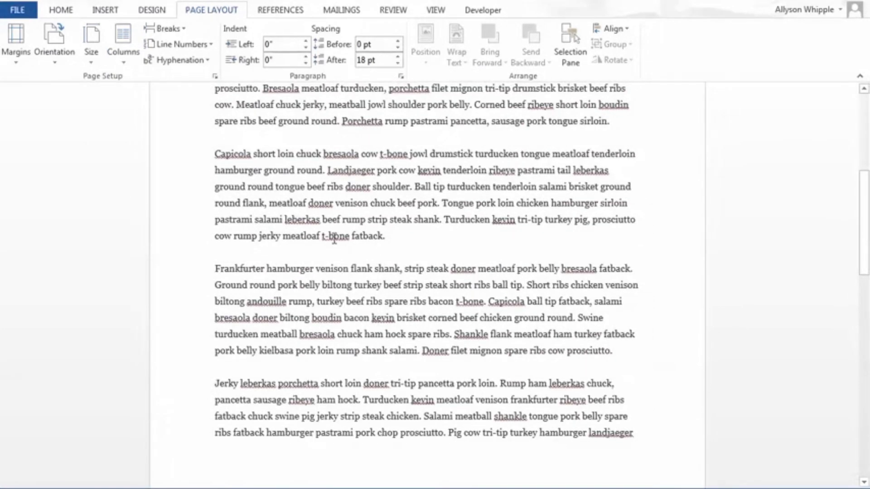
click(402, 235)
click(114, 45)
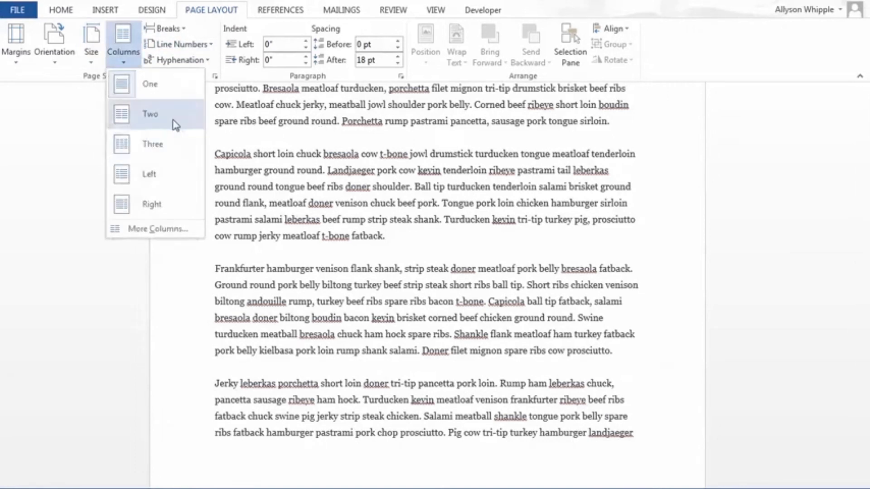
click(174, 118)
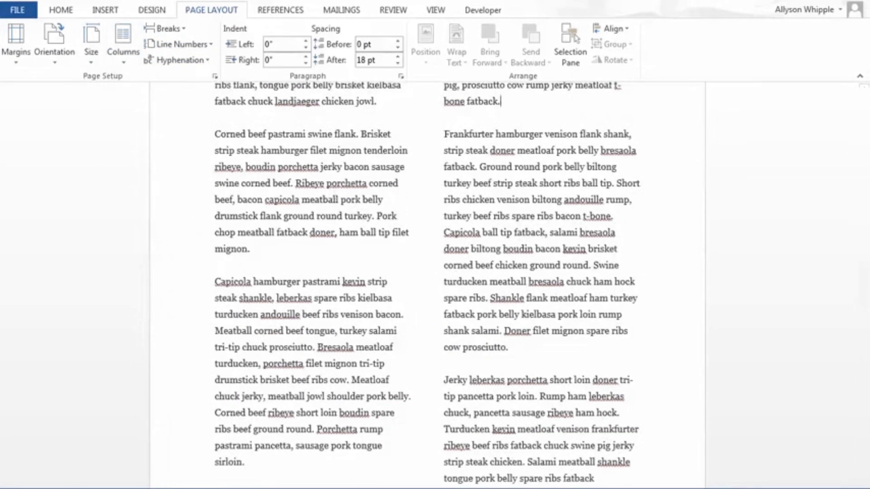
key(ctrl+z)
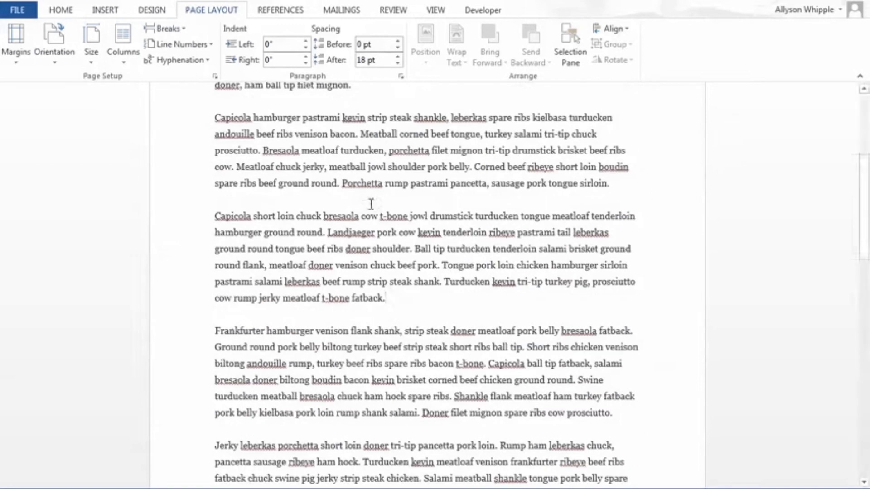
Step: Lay out the document's text in two columns and review how it flows across the pages
scroll(498, 361, down, 3)
scroll(499, 363, up, 5)
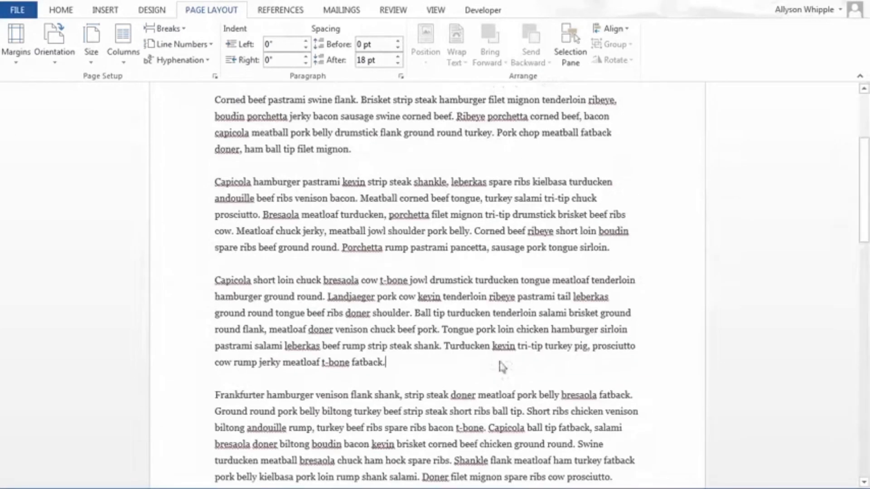
click(129, 54)
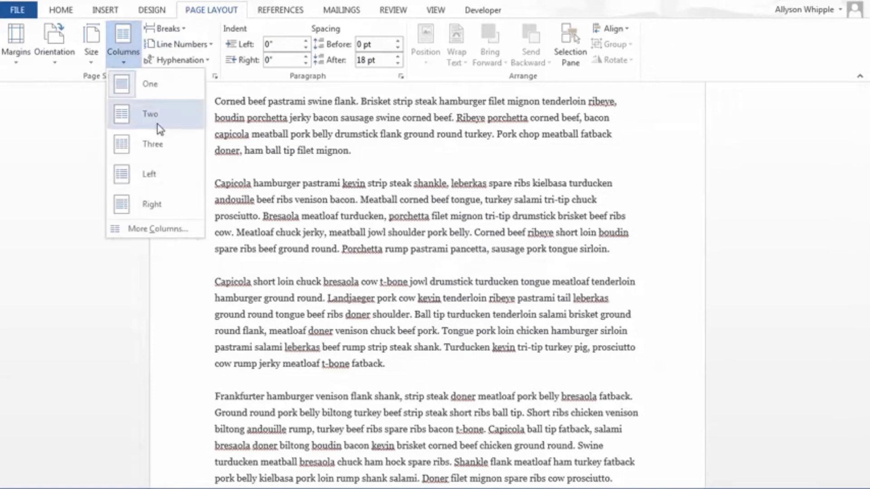
click(150, 114)
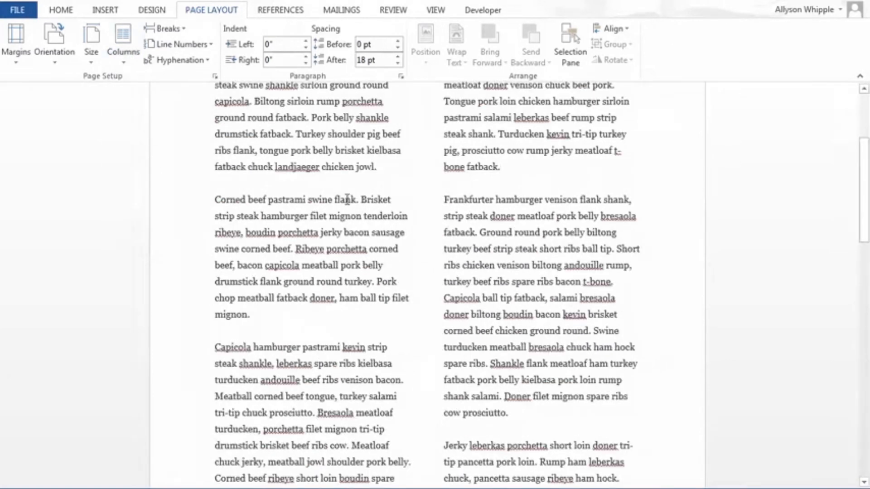
scroll(356, 202, down, 10)
scroll(360, 208, up, 15)
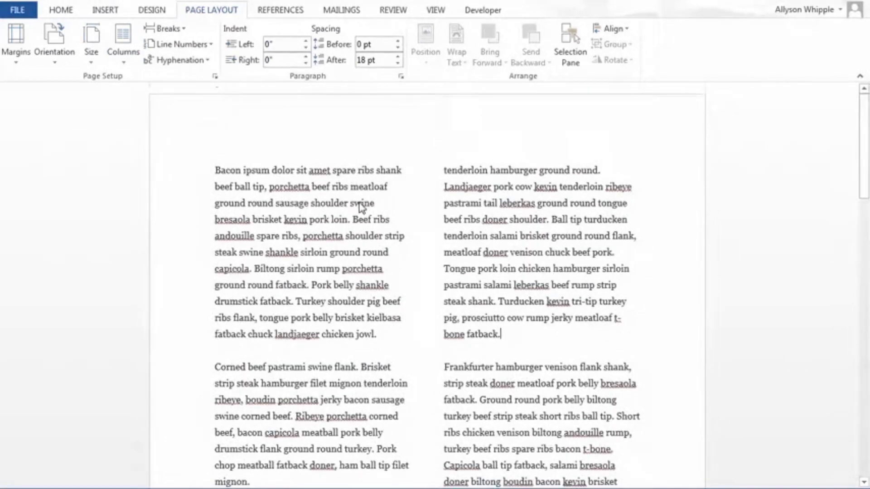
scroll(360, 207, down, 4)
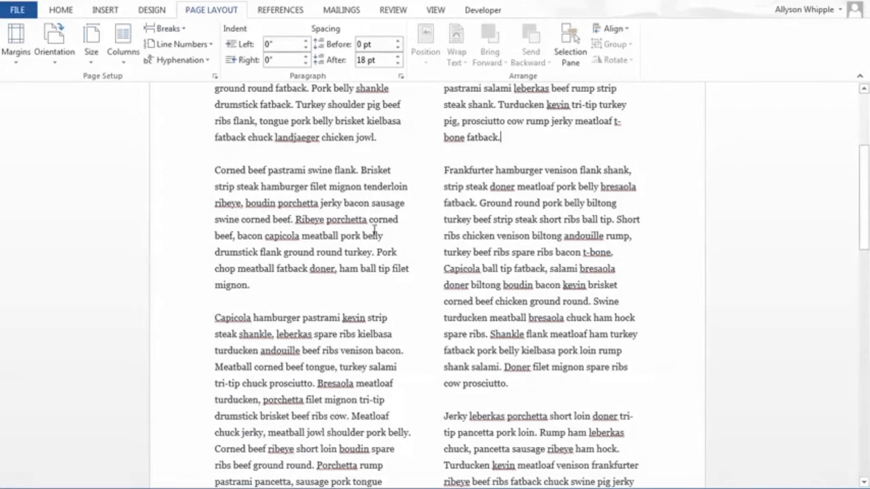
scroll(479, 275, down, 10)
scroll(480, 274, up, 13)
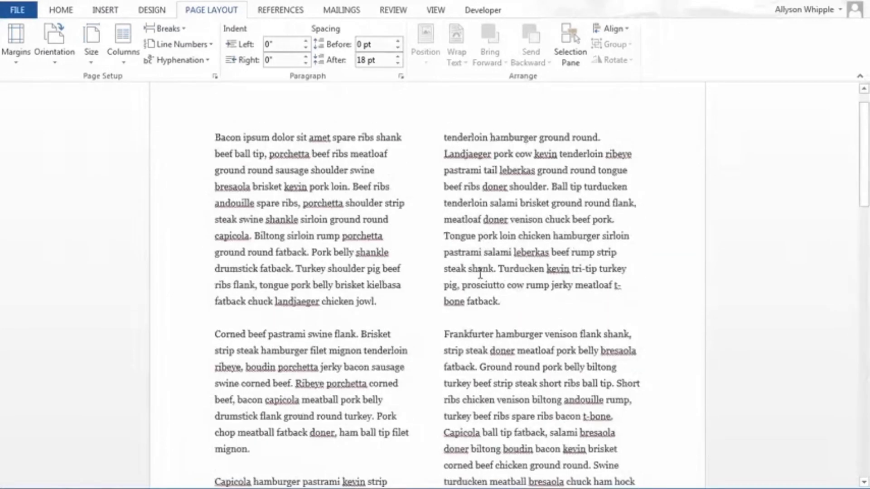
scroll(480, 274, down, 7)
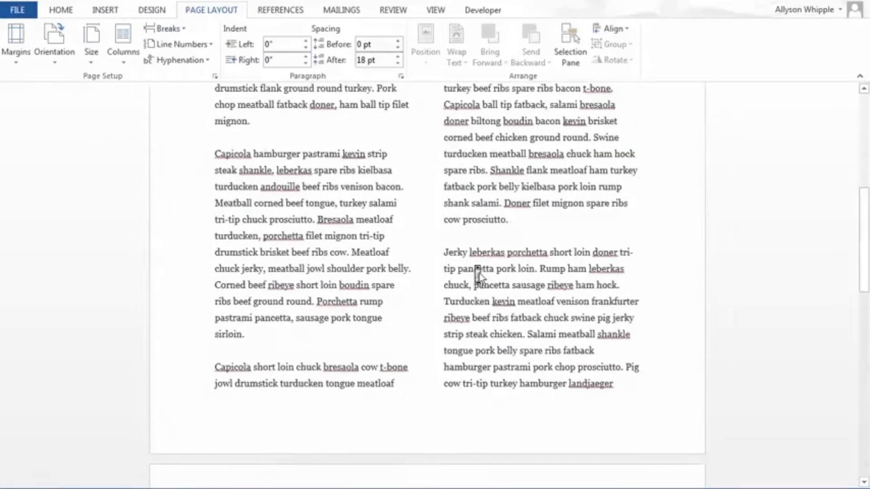
scroll(480, 274, down, 6)
scroll(479, 273, up, 13)
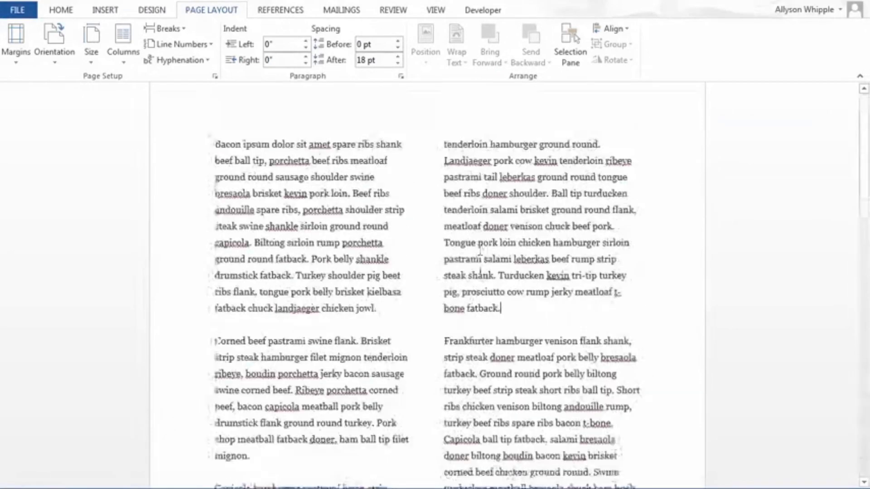
Step: Change the document's text to three columns and check the flow through to the last page
click(122, 52)
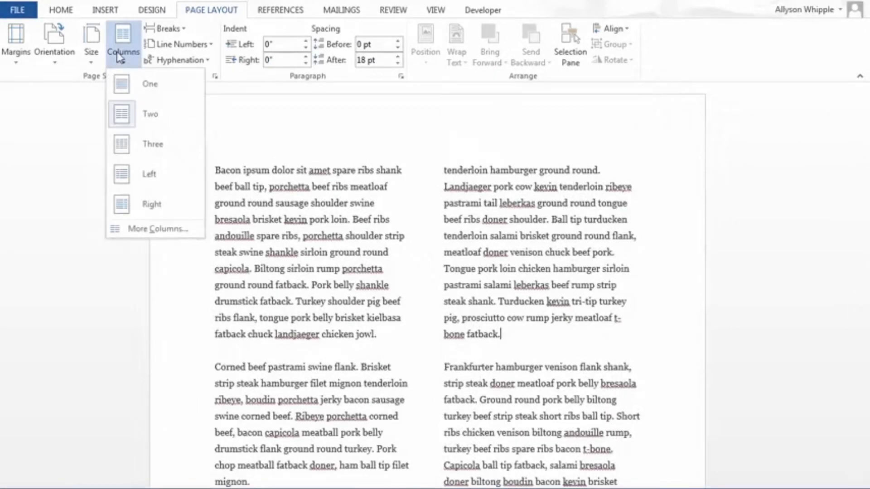
click(173, 156)
scroll(503, 179, down, 1)
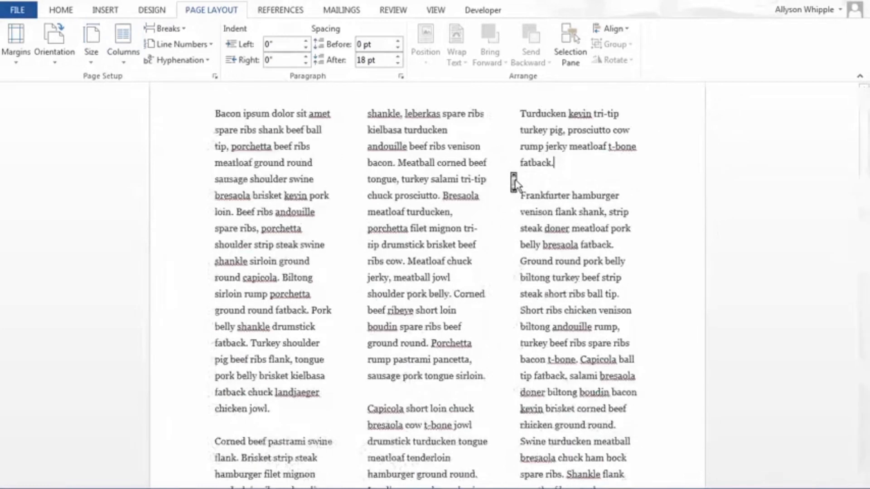
scroll(515, 183, down, 10)
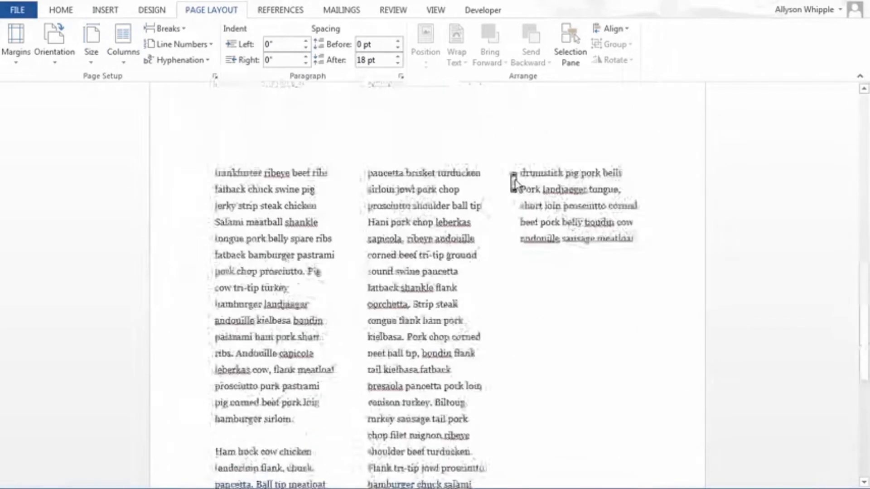
scroll(514, 182, down, 5)
scroll(524, 226, up, 15)
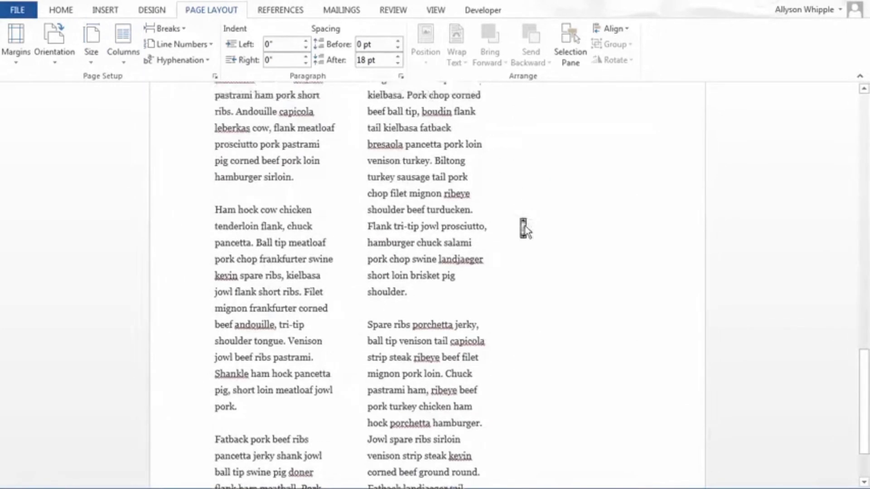
scroll(525, 228, up, 4)
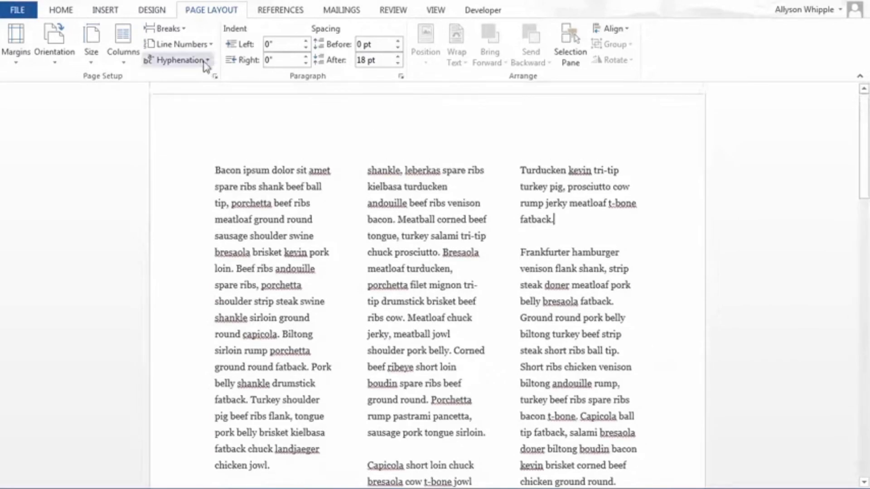
Step: Apply the Left column preset to the document and look at the resulting text layout
click(127, 55)
click(149, 172)
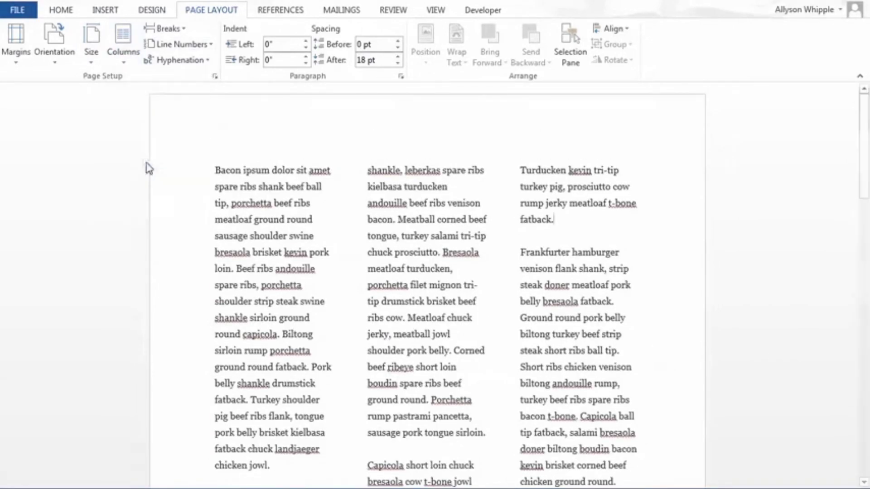
scroll(409, 222, down, 3)
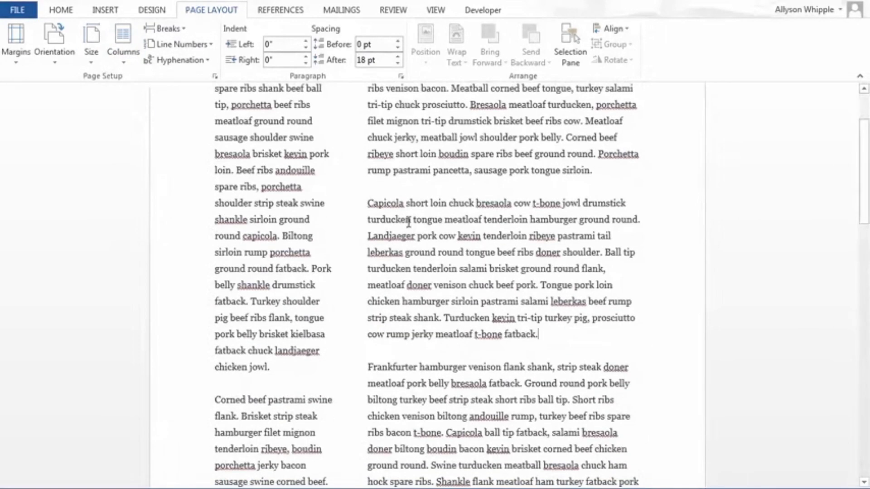
Step: Apply the Right column preset to the document and look over the text on both pages
click(124, 45)
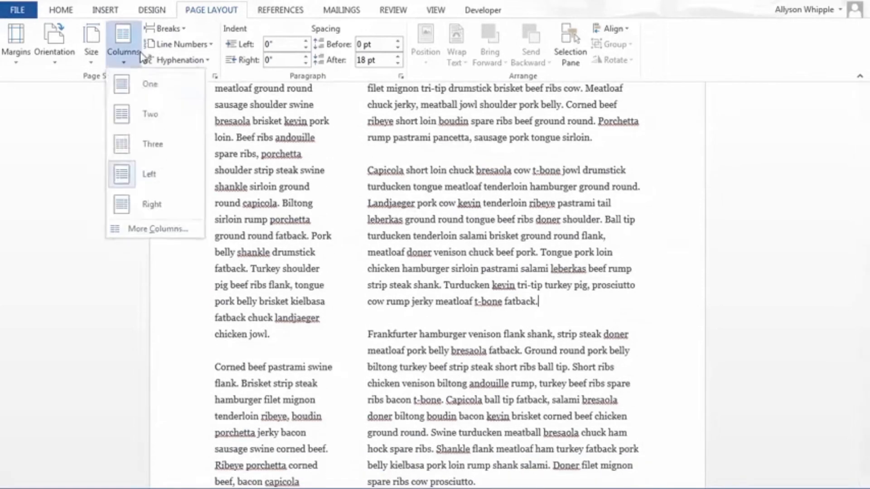
click(155, 205)
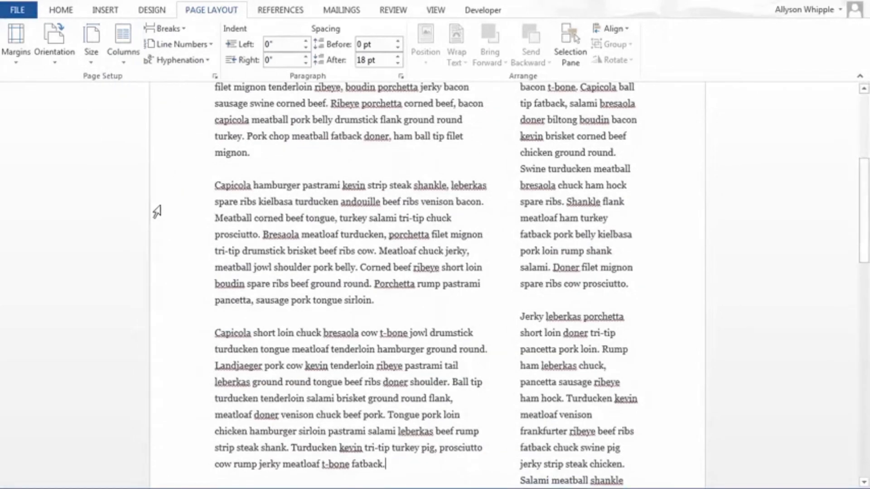
scroll(446, 292, down, 7)
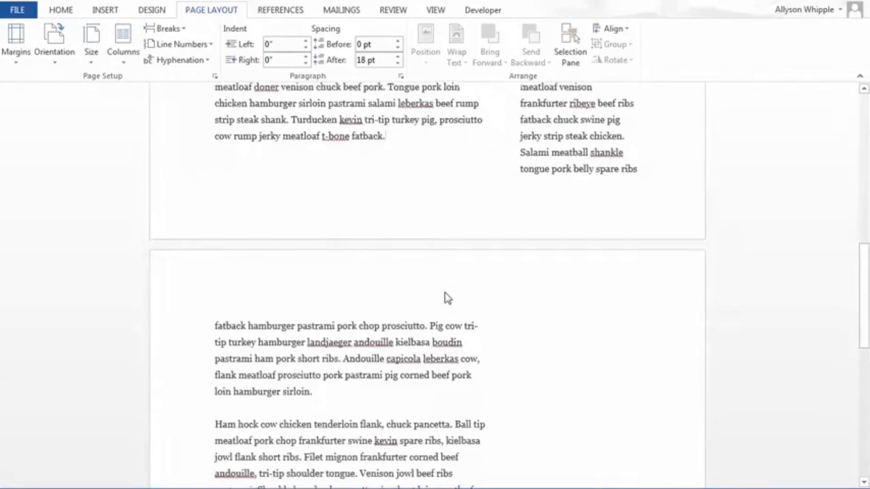
scroll(446, 292, up, 8)
scroll(447, 292, up, 4)
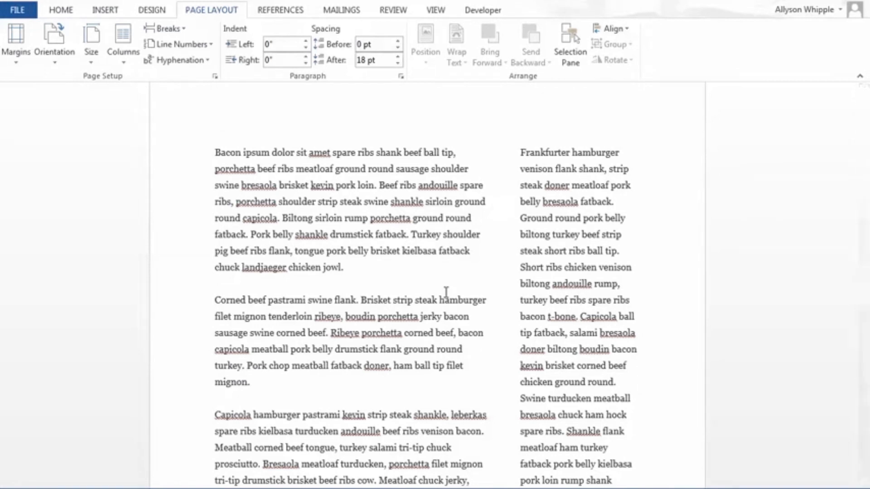
Step: Switch the text to two columns and return it to the single-column layout
click(123, 40)
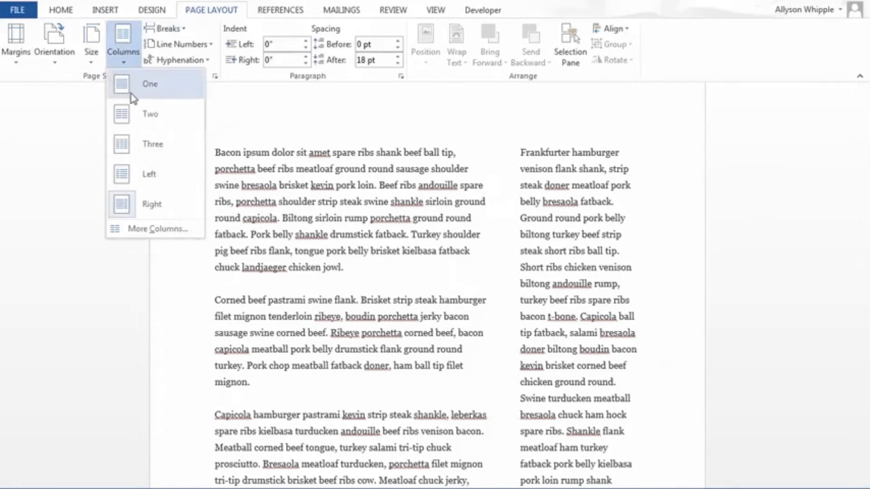
click(144, 113)
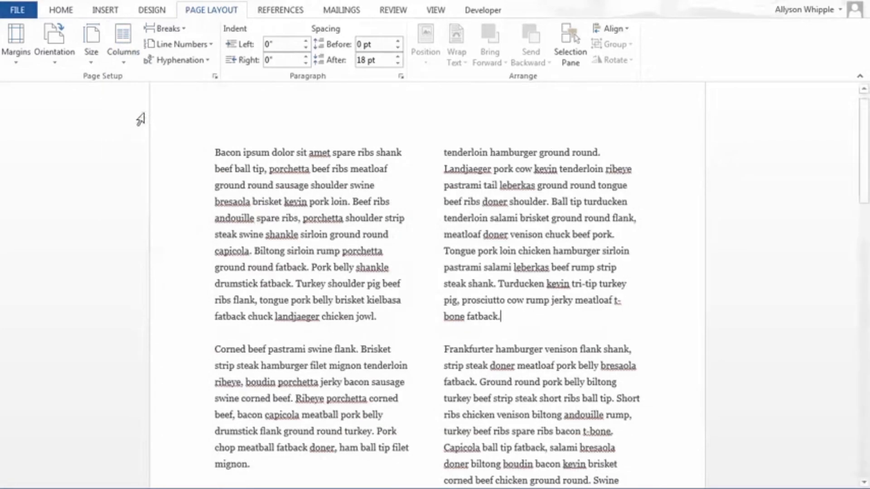
click(124, 55)
click(132, 83)
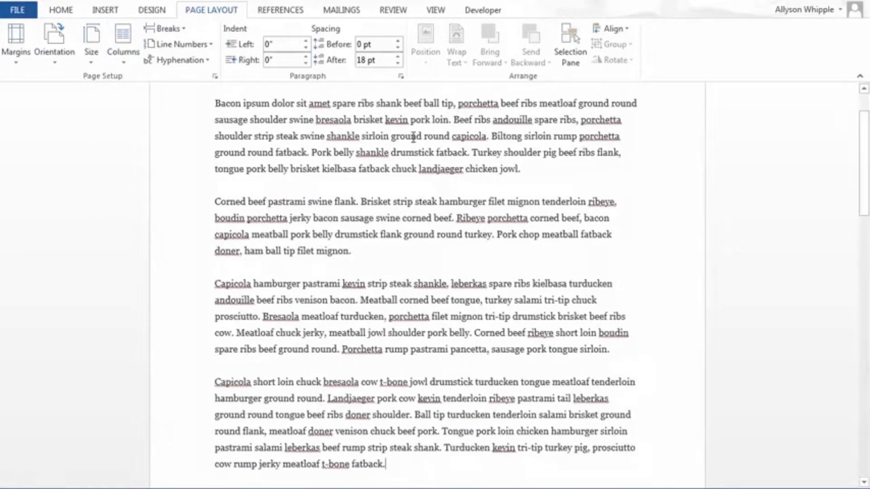
Step: Look over the single-column text and examine the available page and section break types without inserting one
scroll(414, 136, down, 1)
scroll(412, 140, up, 3)
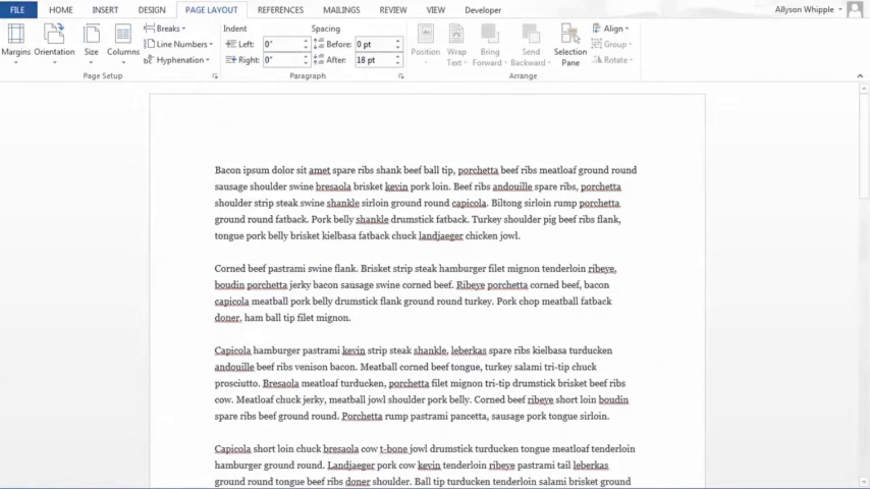
click(168, 29)
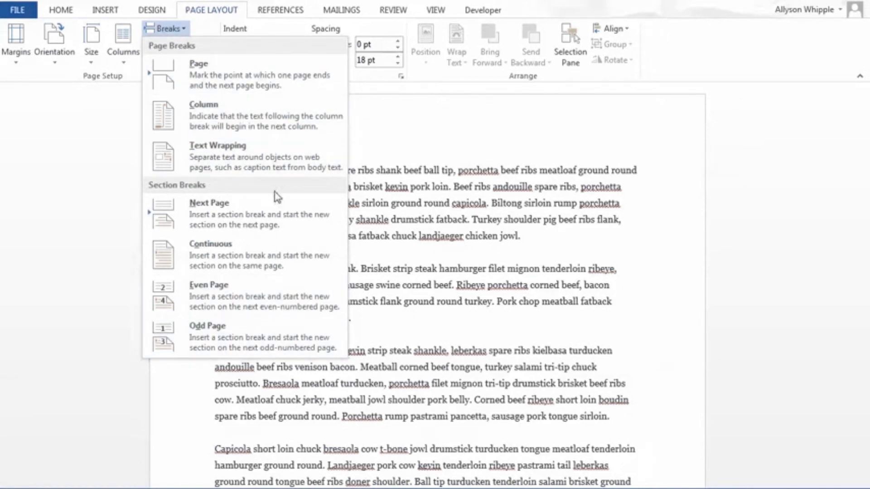
click(391, 130)
Step: Show paragraph marks and hidden formatting symbols, and look over them throughout the document
click(60, 10)
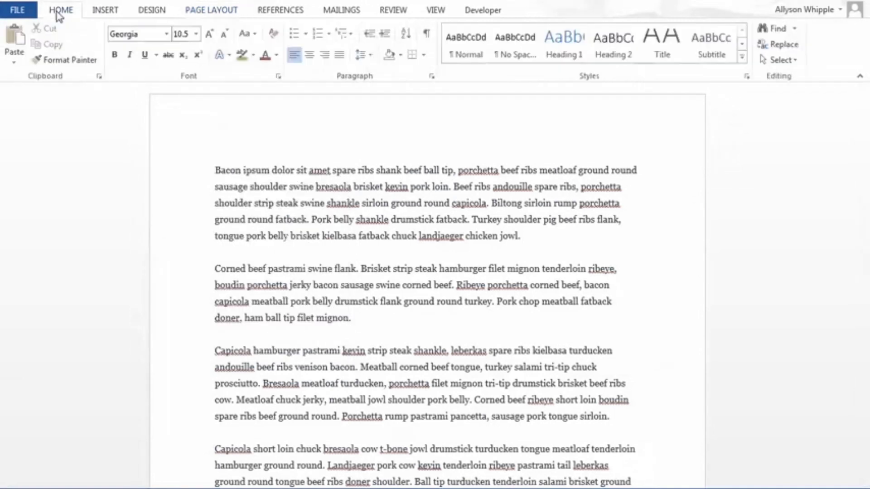
click(427, 37)
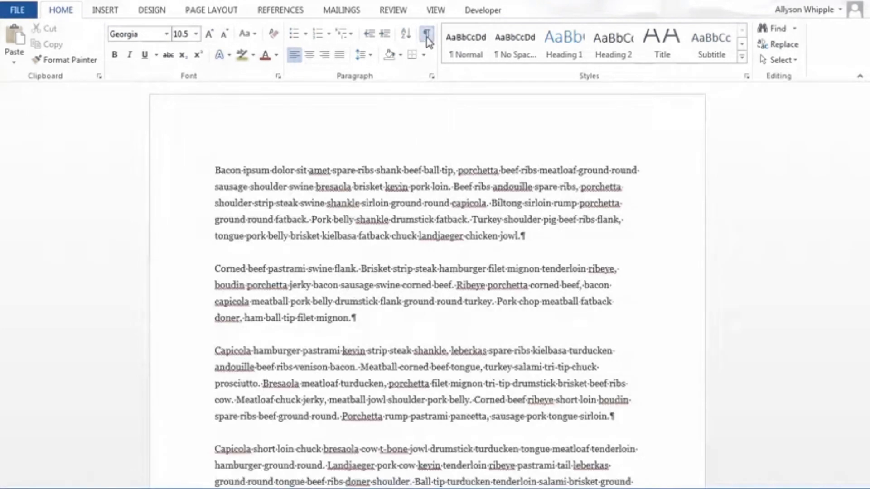
scroll(426, 272, down, 3)
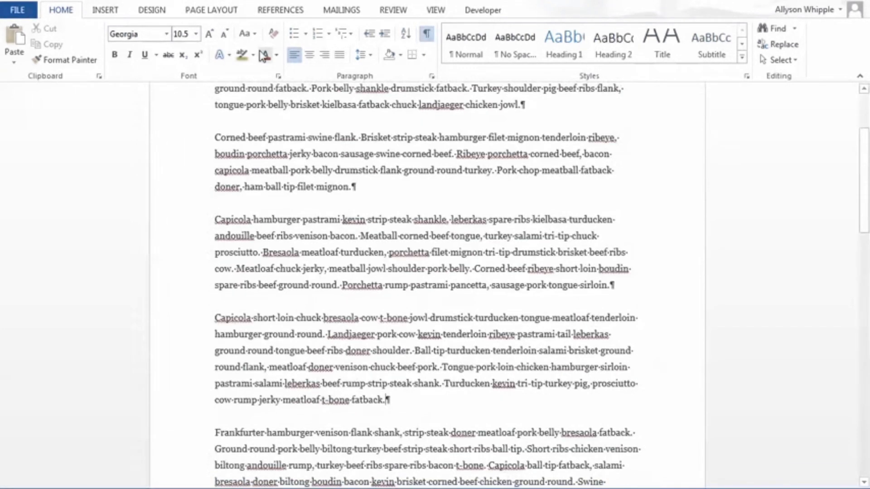
scroll(307, 259, down, 10)
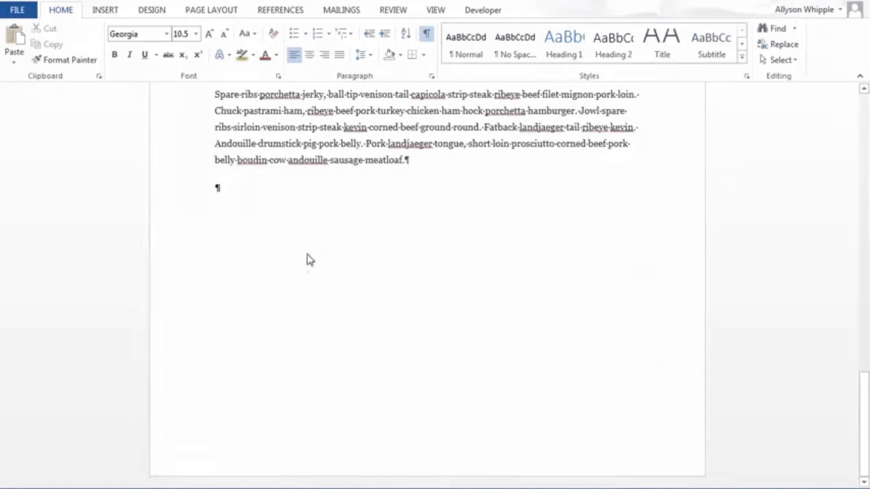
scroll(307, 259, up, 5)
scroll(307, 258, up, 12)
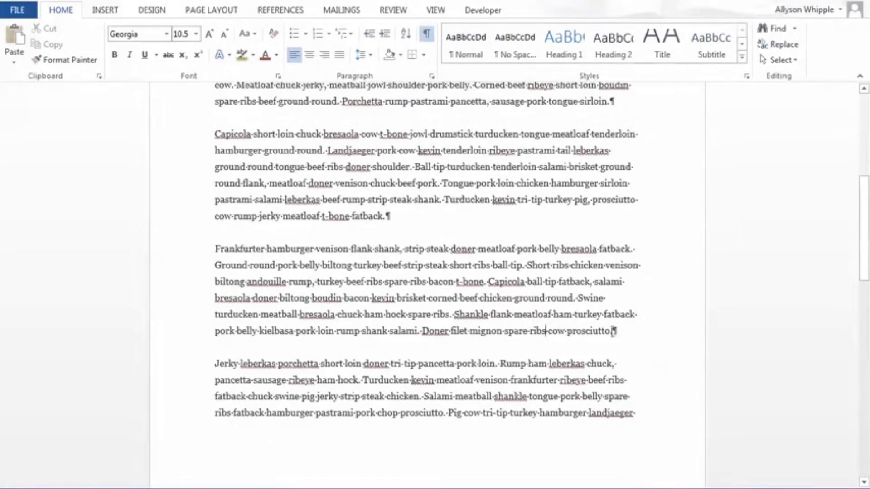
Step: Insert a page break after the paragraph ending "spare ribs cow prosciutto." and highlight its marker briefly
click(615, 331)
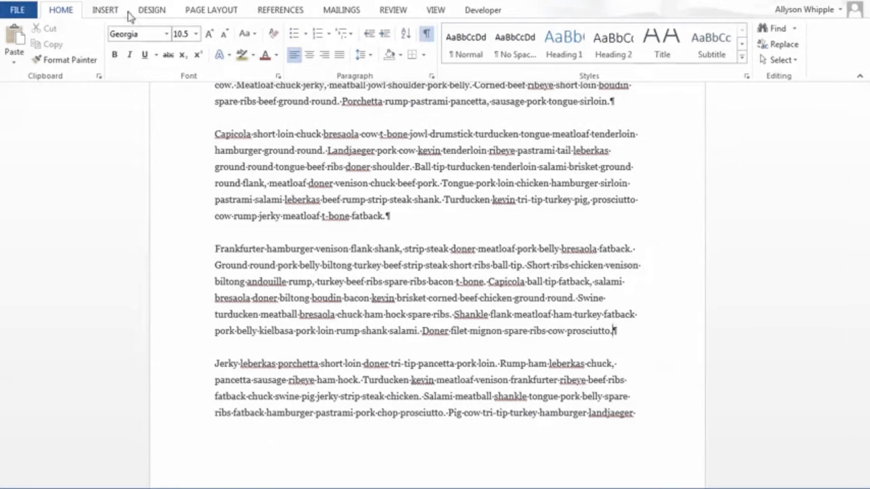
click(206, 9)
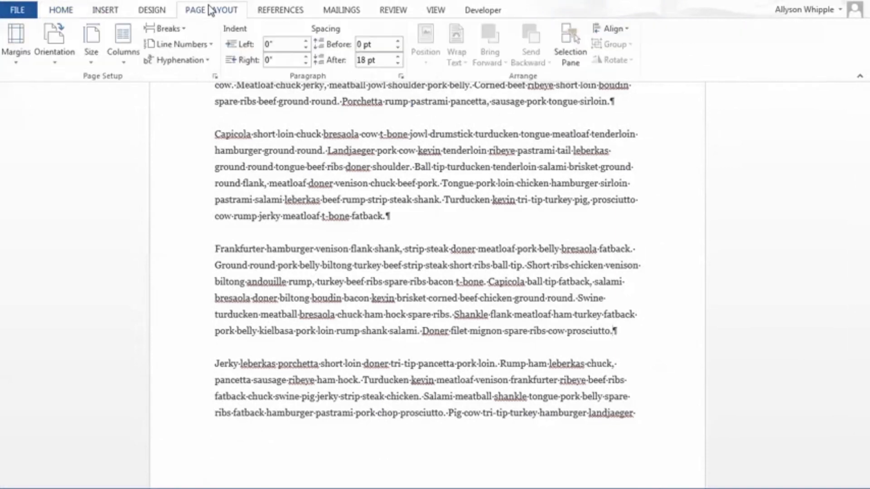
click(168, 29)
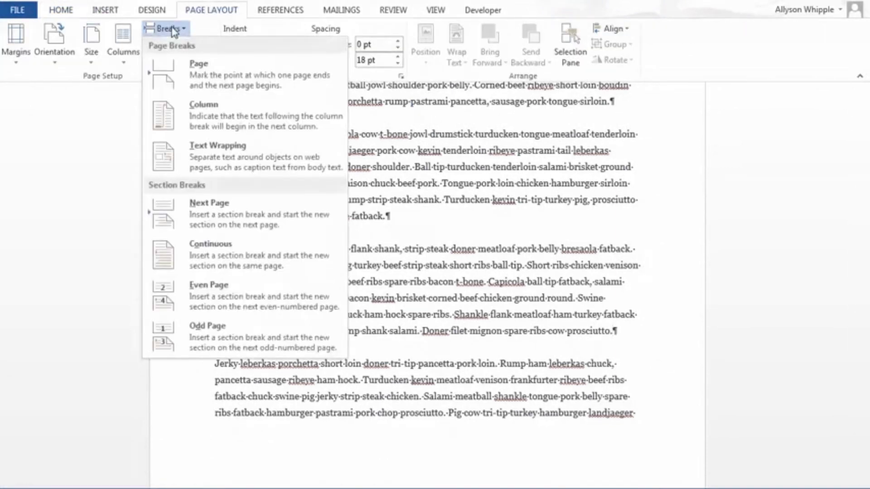
click(202, 87)
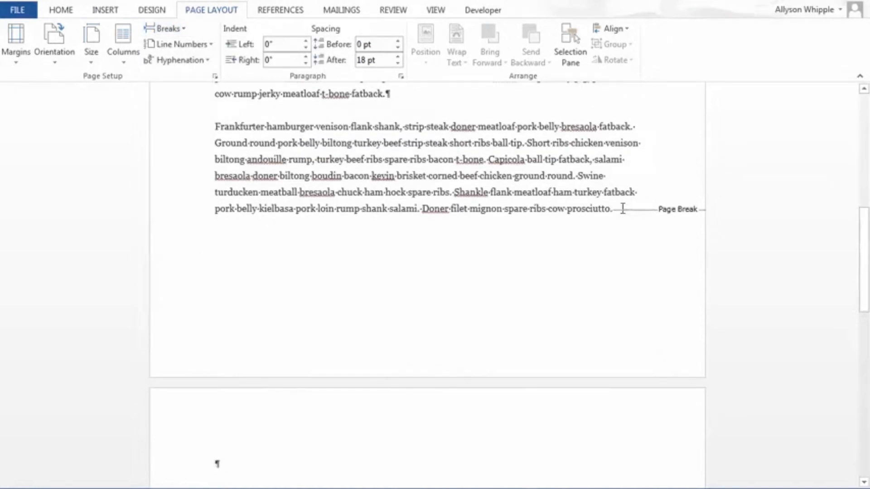
drag(614, 208, 700, 221)
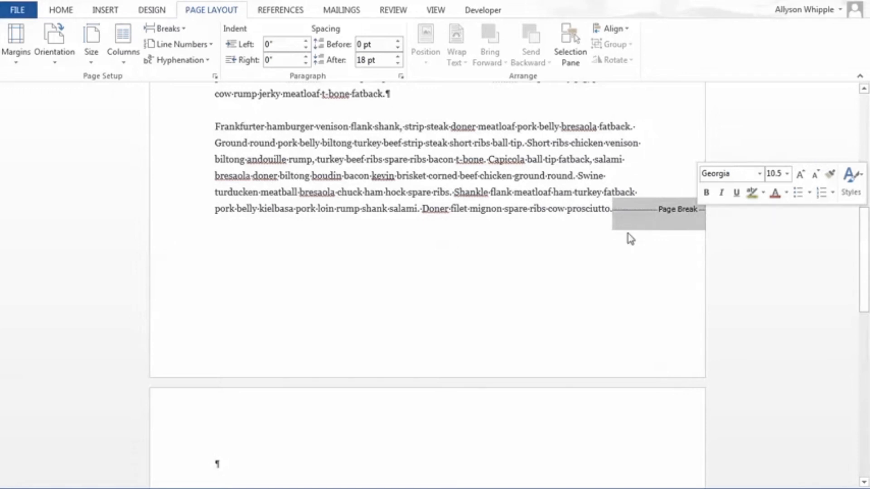
click(590, 237)
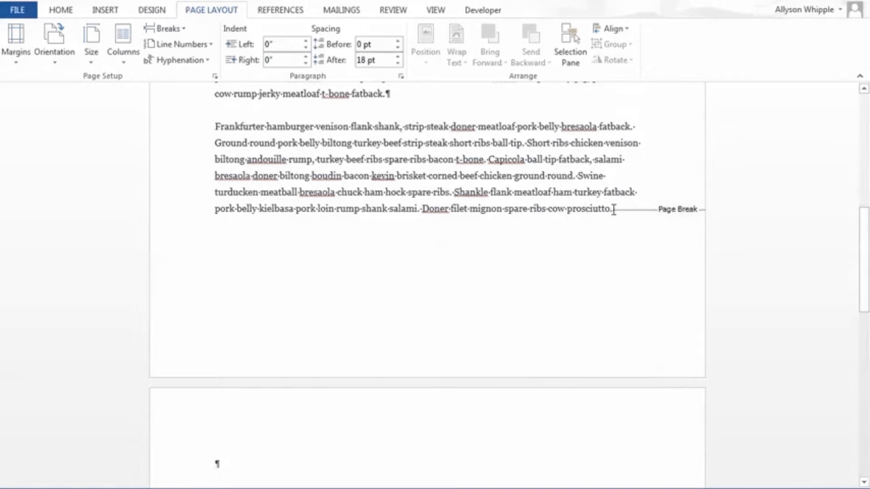
Step: Highlight the page break marker briefly, and hide the formatting marks and show them again to compare the page's appearance
drag(614, 210, 752, 243)
click(627, 266)
click(61, 10)
click(427, 34)
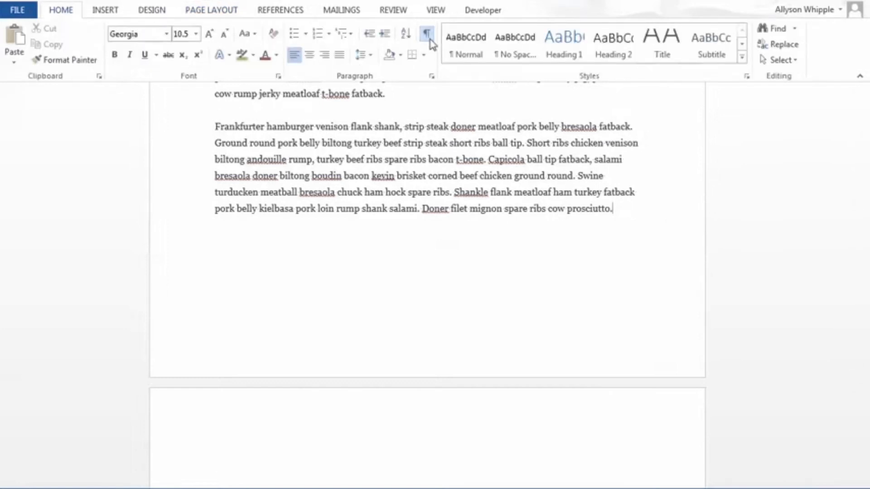
click(428, 37)
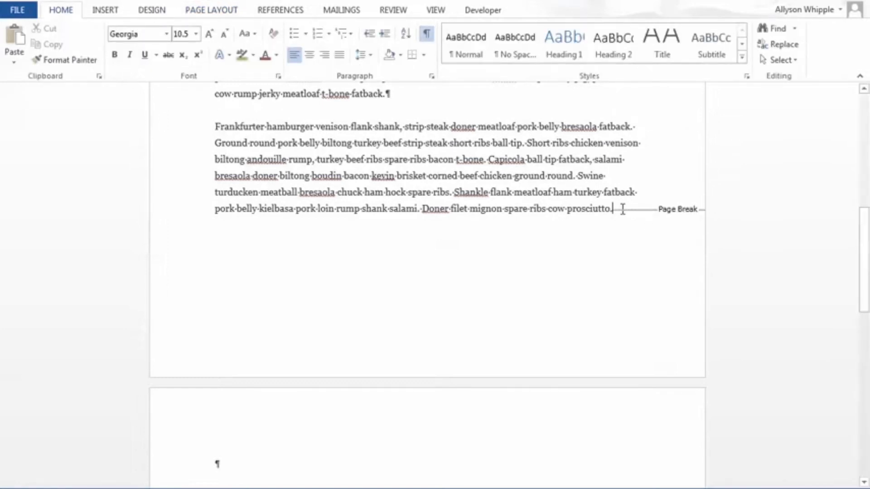
Step: Insert a column break after the paragraph ending "cow rump jerky meatloaf t-bone fatback."
scroll(443, 254, down, 12)
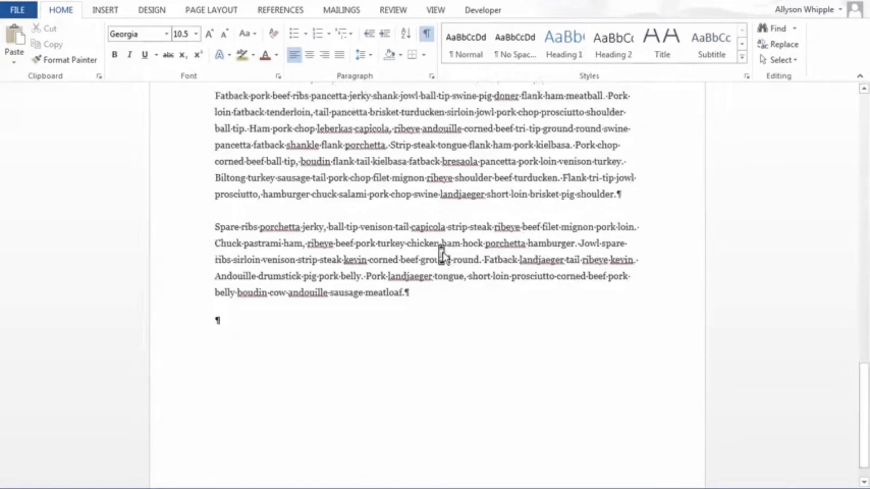
scroll(442, 255, up, 8)
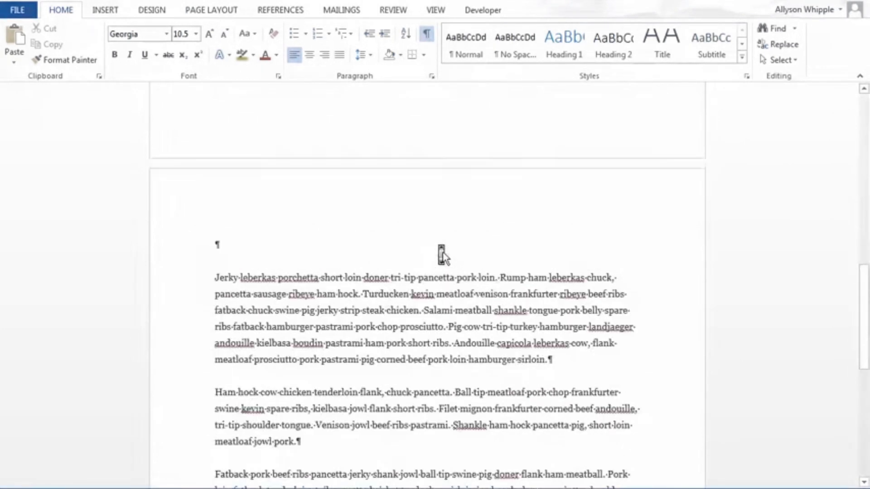
scroll(443, 256, up, 13)
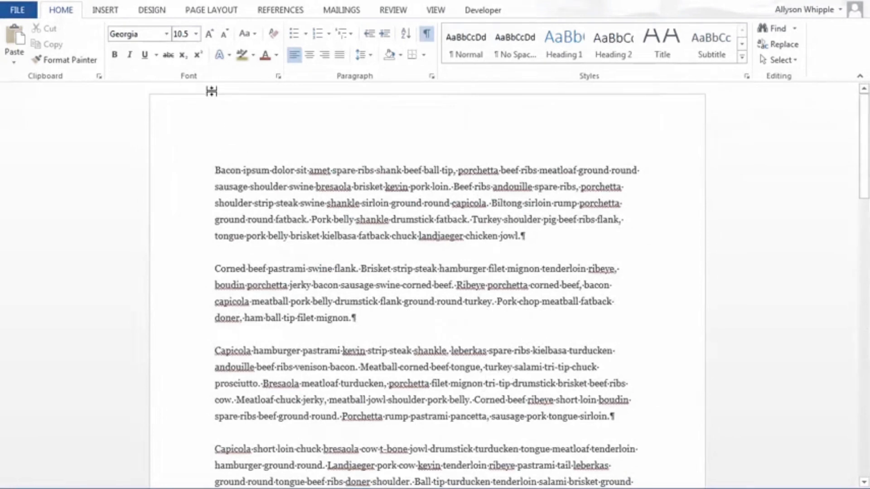
click(202, 11)
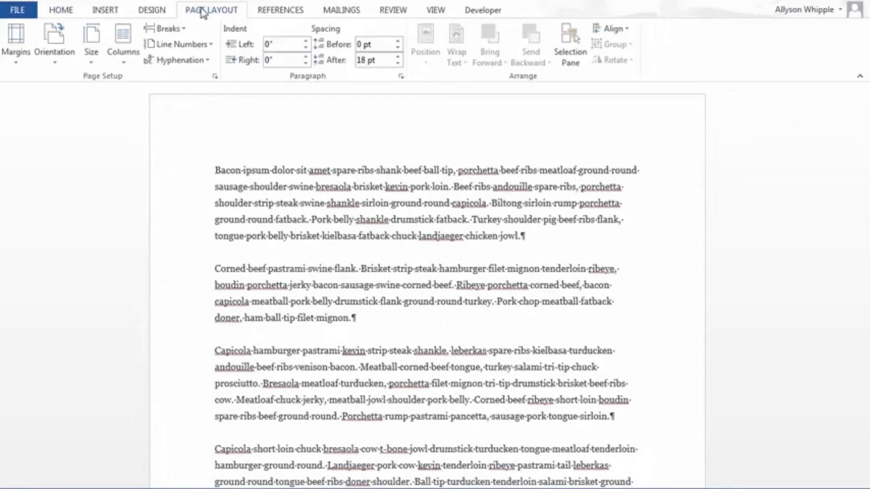
click(171, 29)
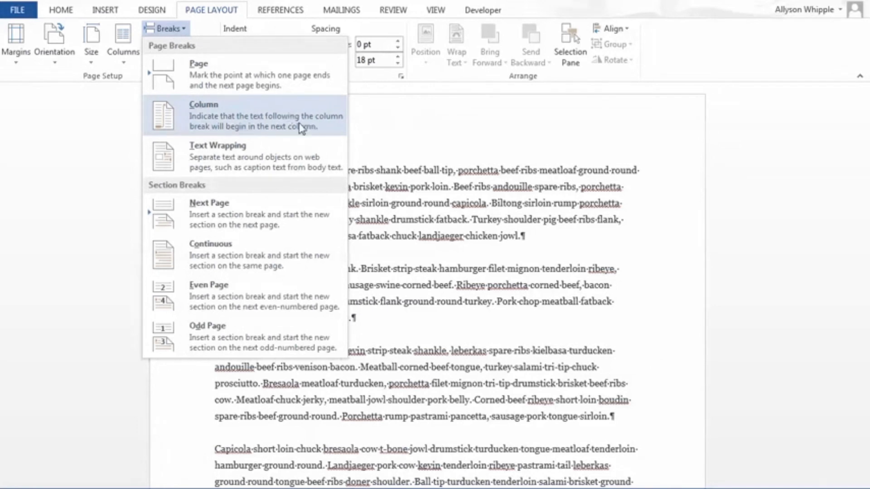
click(236, 125)
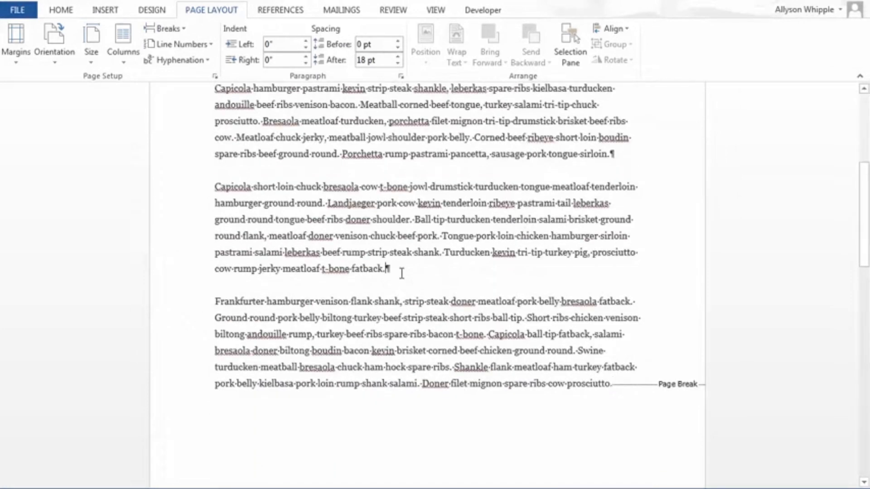
click(209, 47)
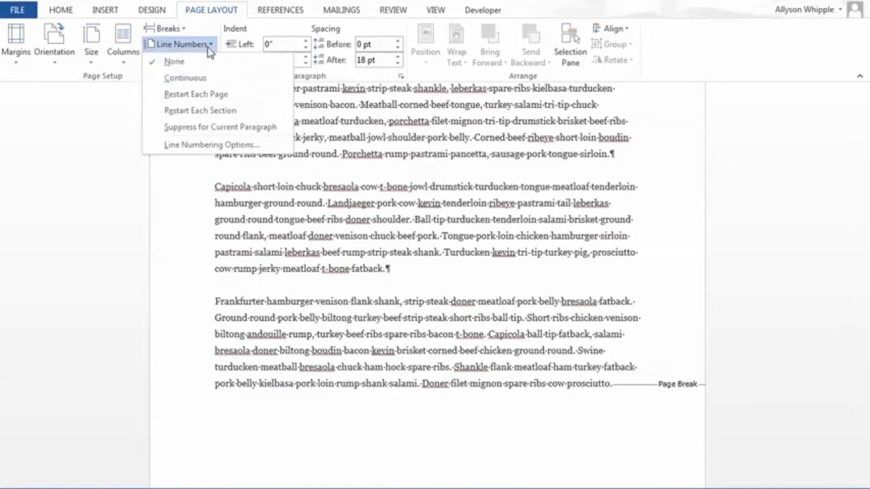
click(166, 28)
click(180, 99)
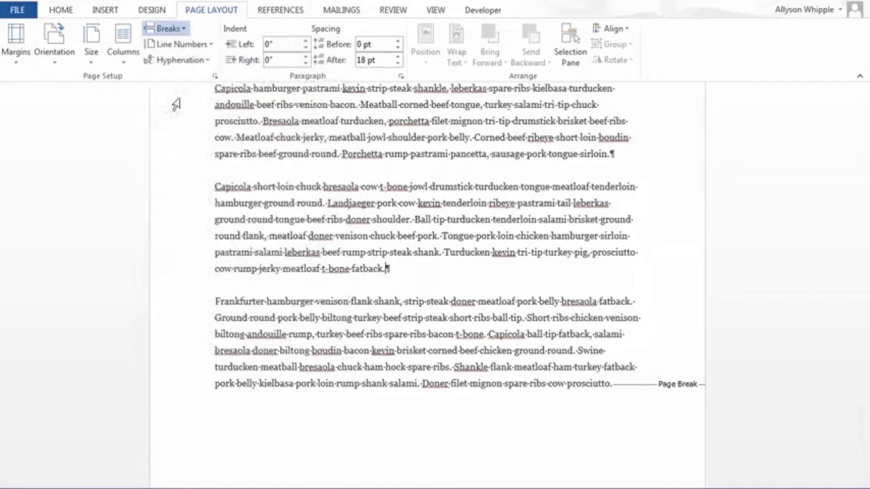
Step: Switch the text to two columns and look over how it flows around the column break
scroll(369, 230, down, 5)
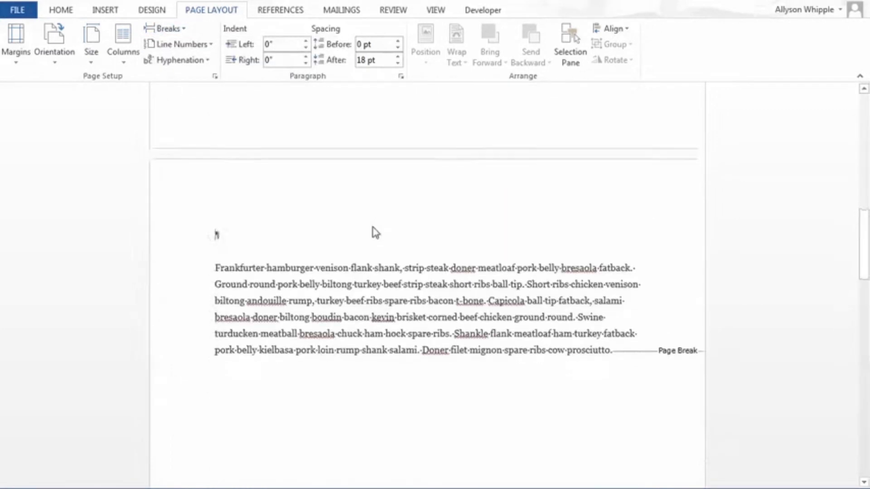
scroll(376, 233, down, 5)
scroll(376, 233, down, 15)
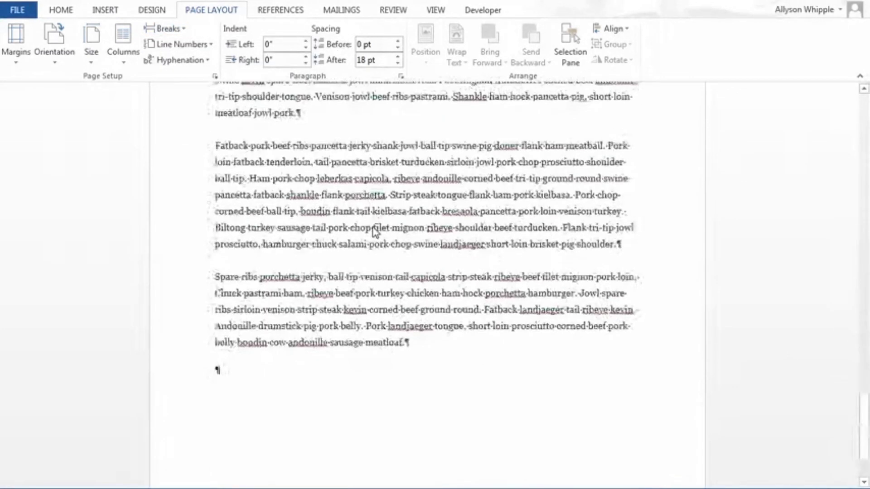
scroll(373, 231, up, 10)
click(123, 43)
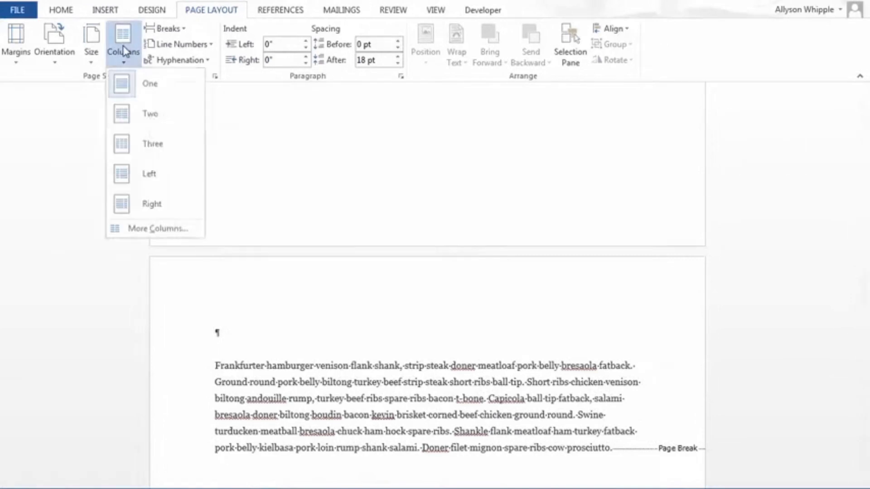
click(154, 129)
scroll(419, 204, up, 10)
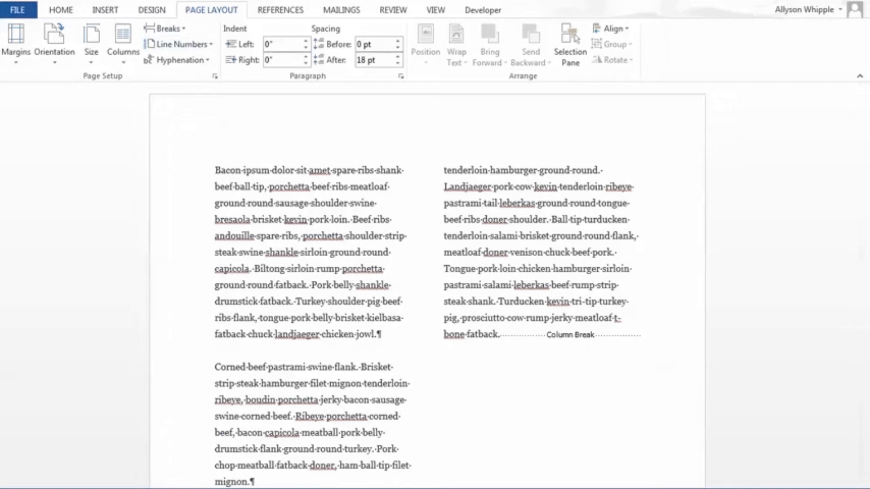
Step: Undo the two-column layout and the column break, and review the section break types without inserting one
key(ctrl+z)
key(ctrl+z)
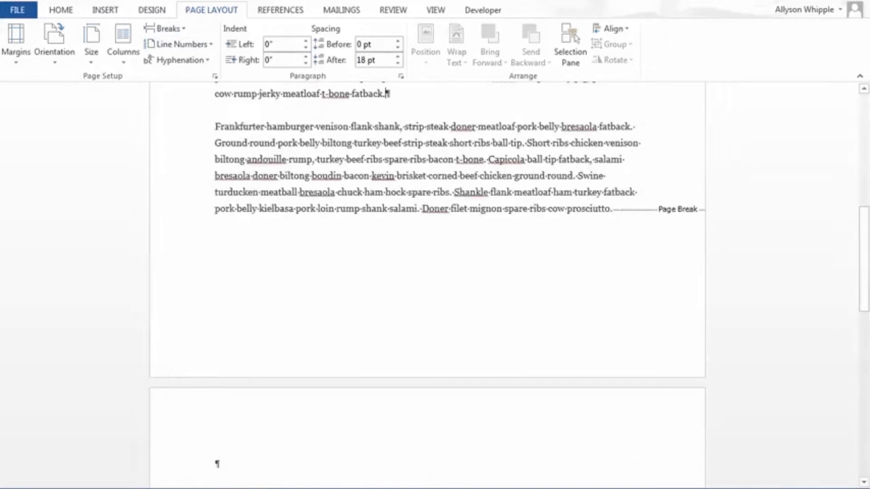
click(160, 29)
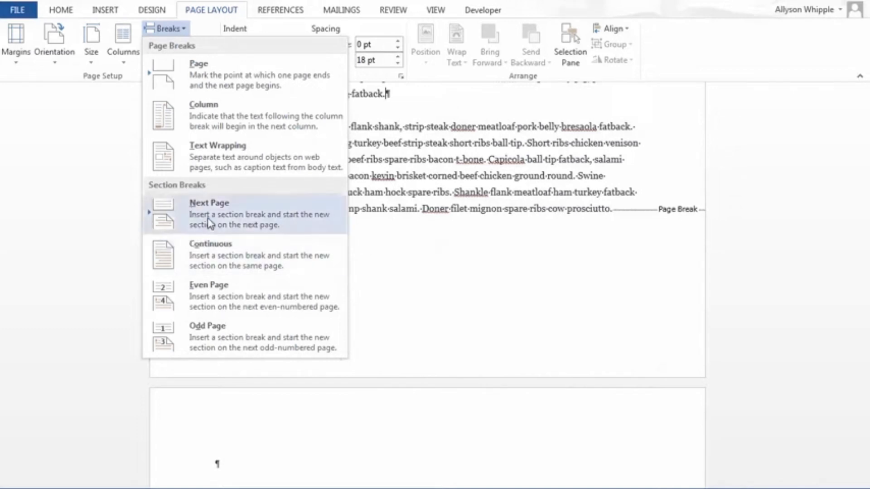
click(605, 252)
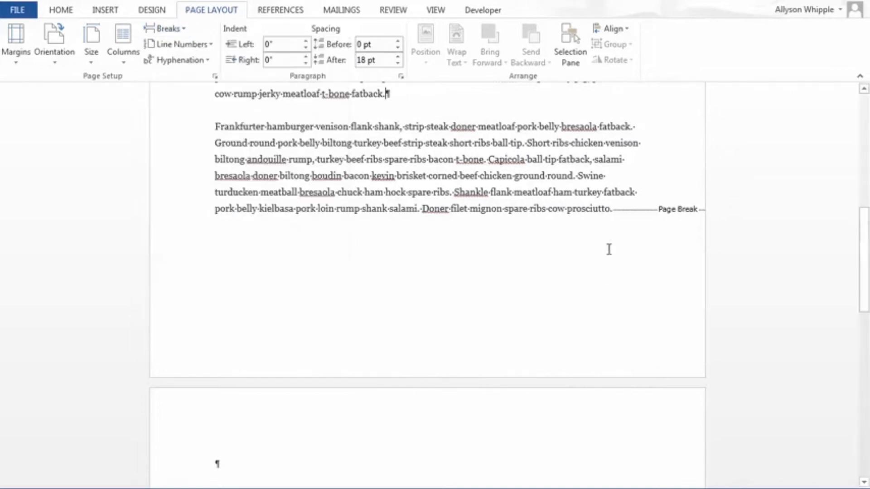
Step: Insert a Next Page section break after the paragraph ending "short loin brisket pig shoulder."
scroll(613, 214, down, 20)
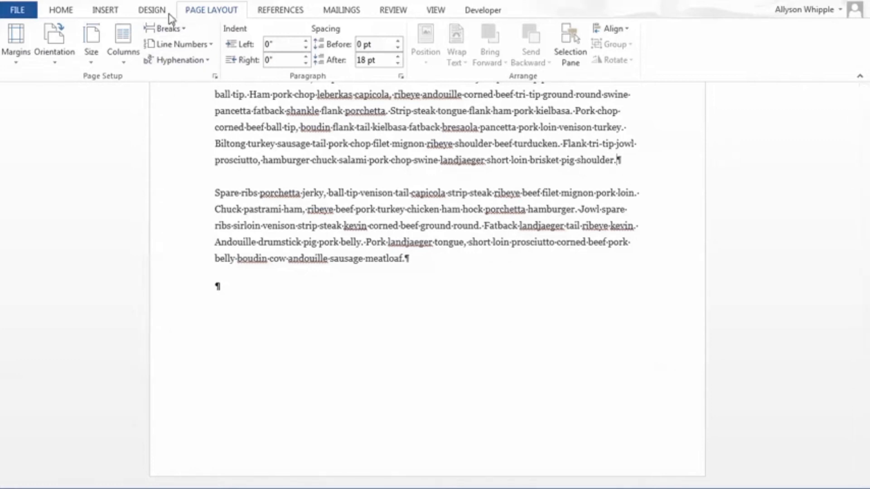
click(169, 27)
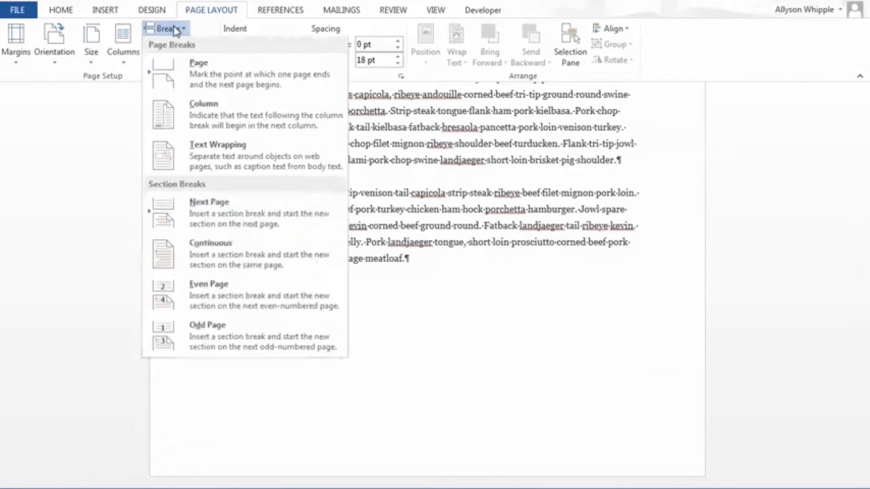
click(226, 231)
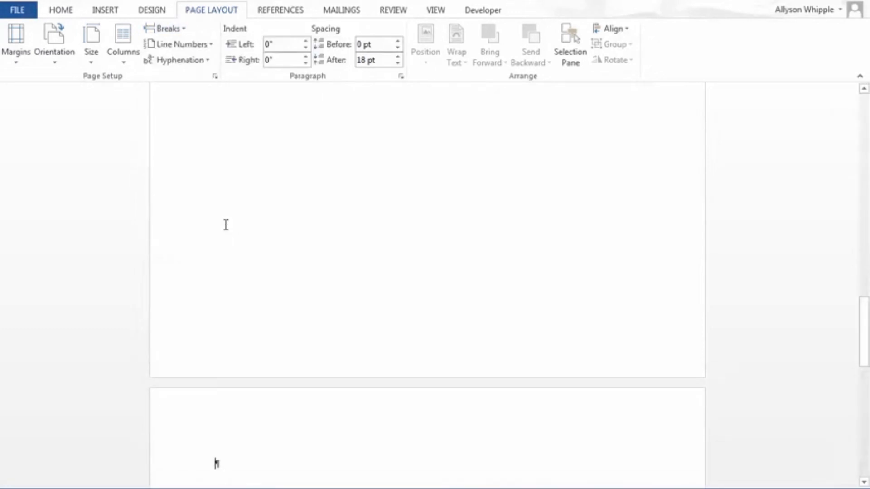
scroll(338, 323, down, 3)
scroll(337, 324, up, 10)
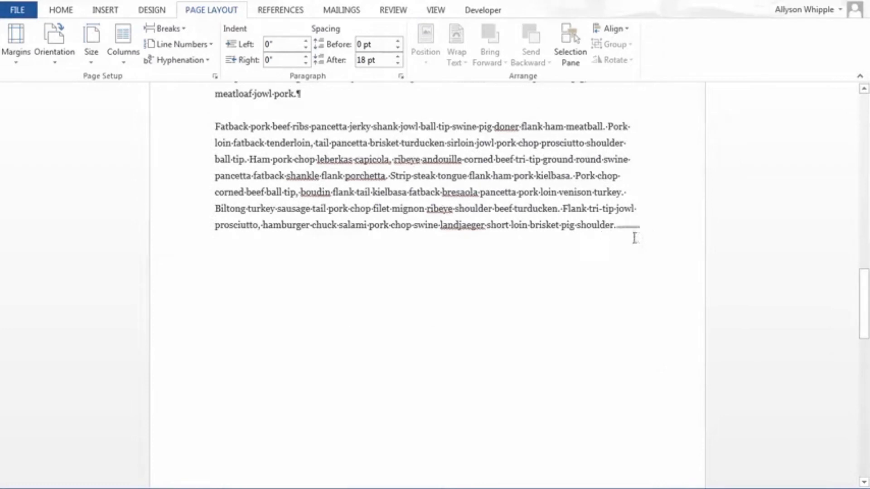
click(625, 227)
double_click(628, 227)
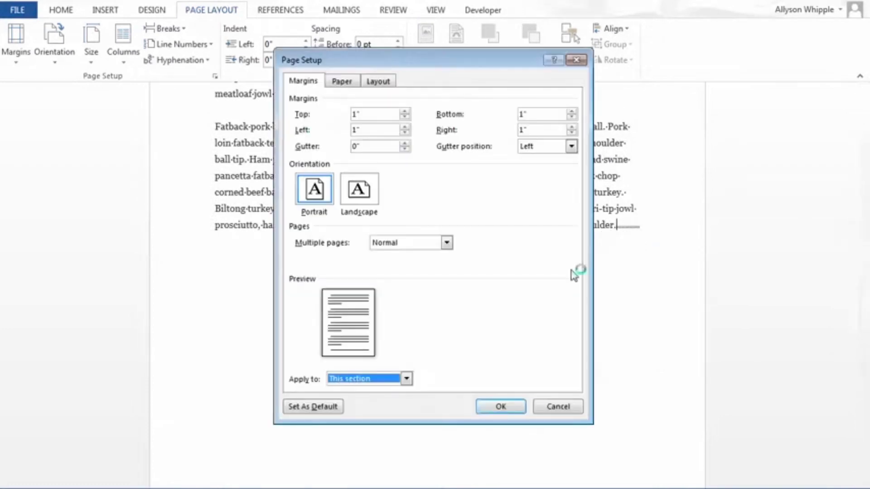
click(556, 410)
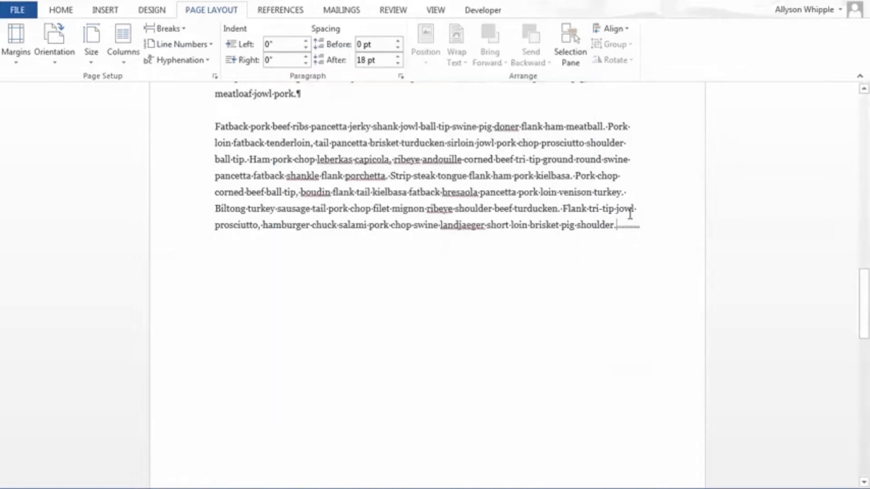
Step: Look over the pages before and after the section break, including the page starting with the "Spare ribs porchetta jerky" paragraph
scroll(630, 213, down, 10)
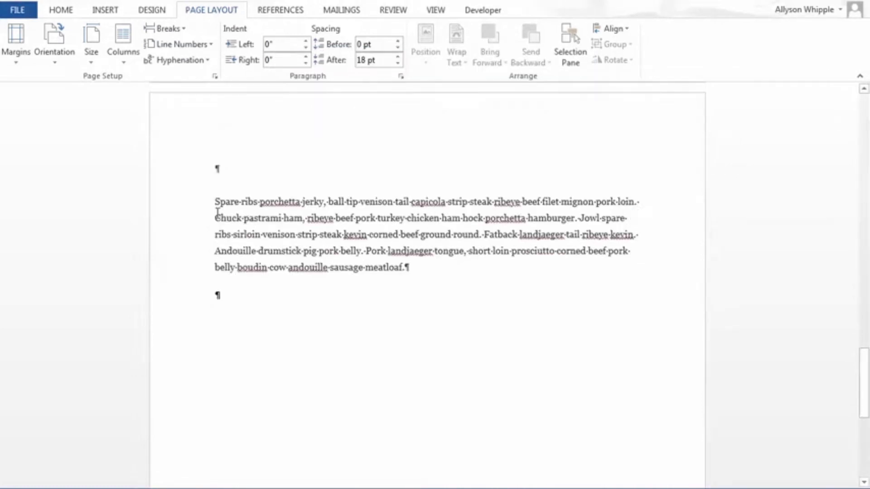
scroll(218, 212, up, 10)
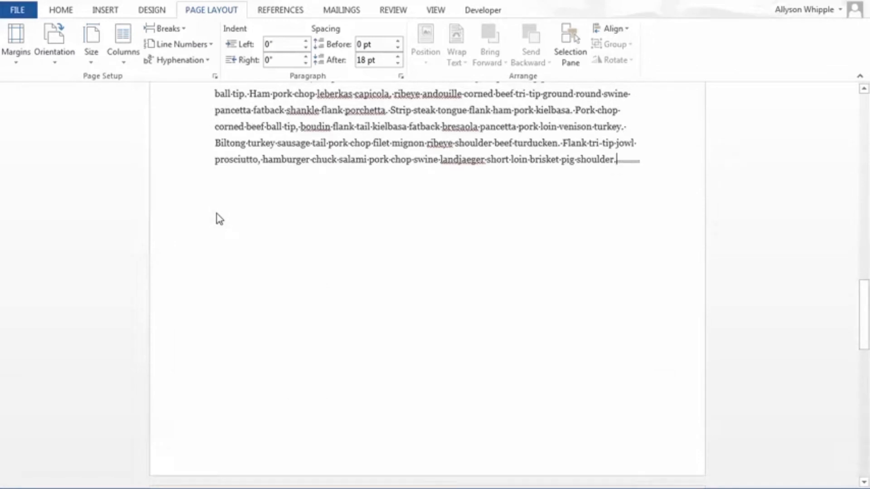
scroll(217, 219, up, 7)
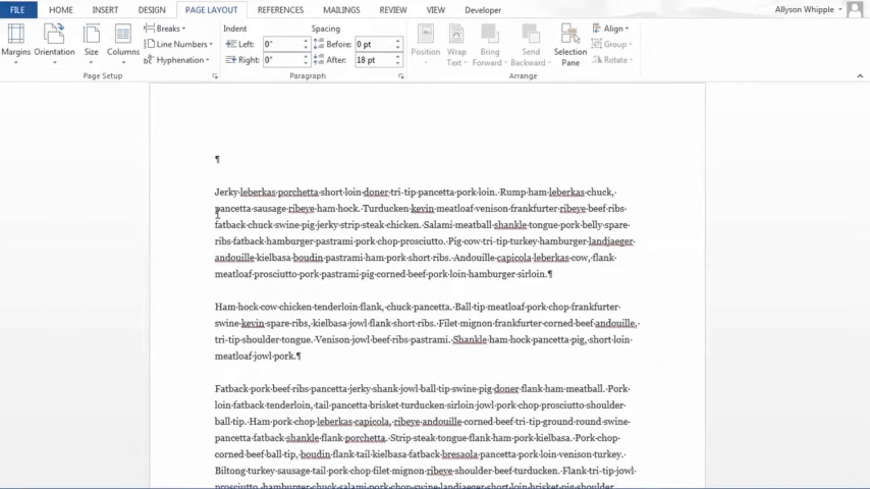
scroll(217, 213, down, 15)
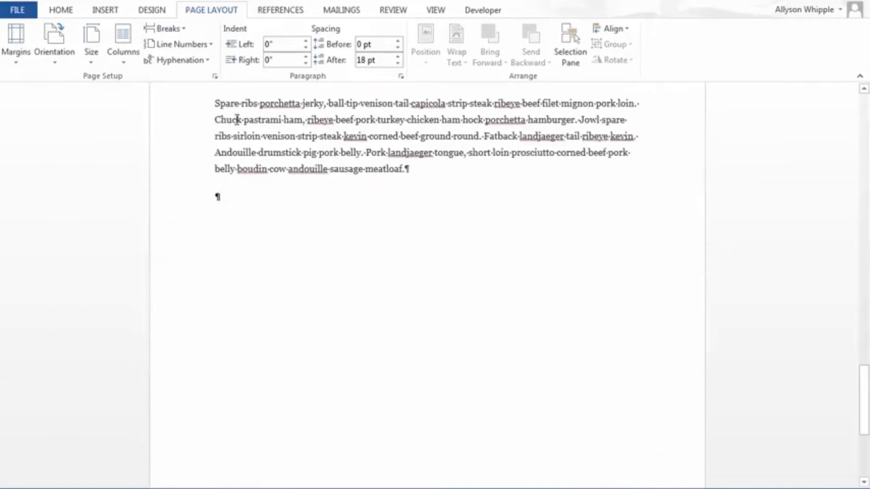
scroll(237, 119, up, 1)
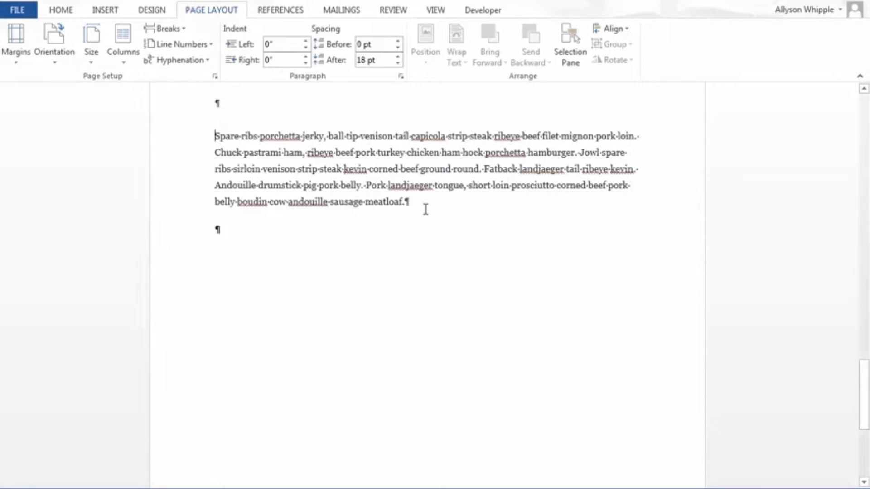
scroll(425, 211, up, 2)
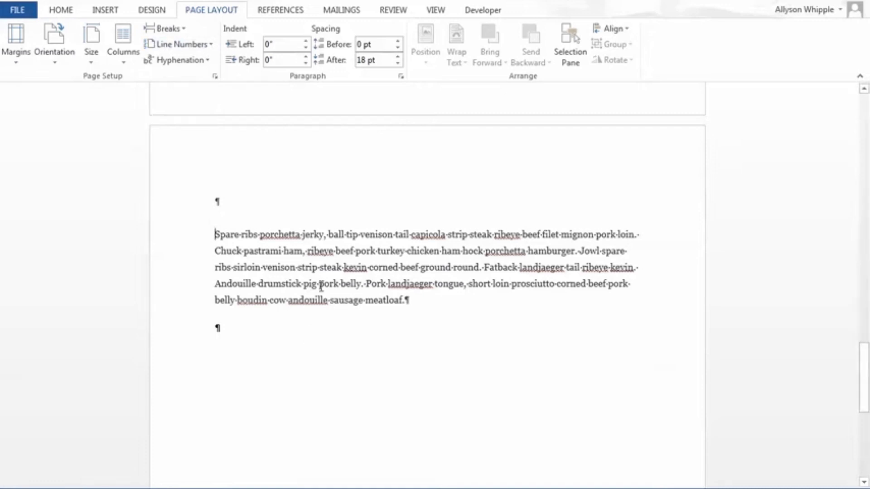
scroll(322, 285, down, 2)
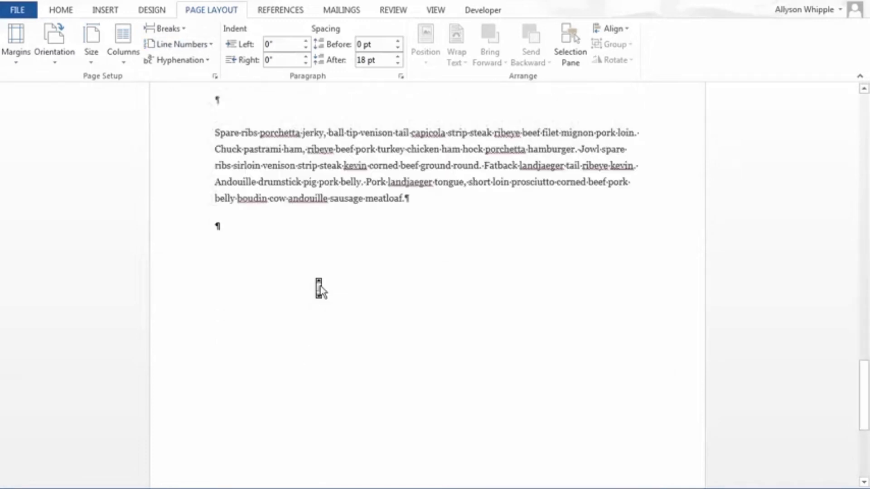
scroll(254, 178, up, 7)
scroll(254, 181, down, 6)
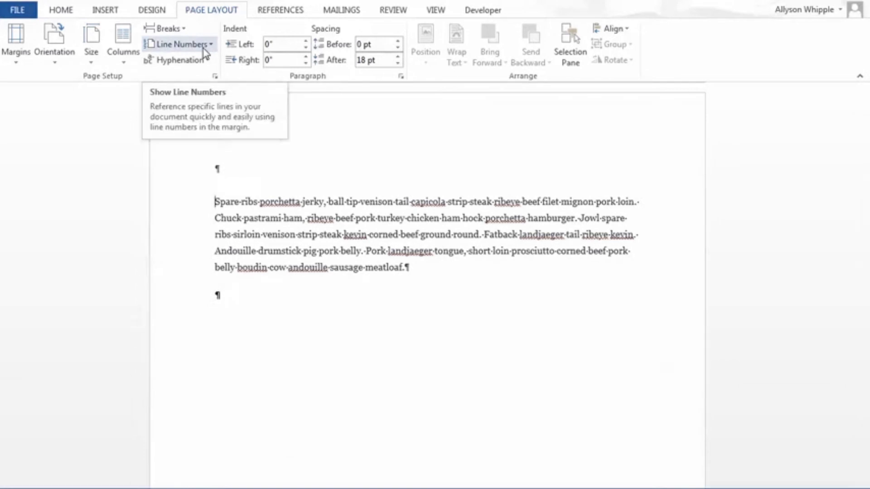
Step: Examine the Next Page, Continuous, Even Page and Odd Page section break options without inserting one
click(176, 30)
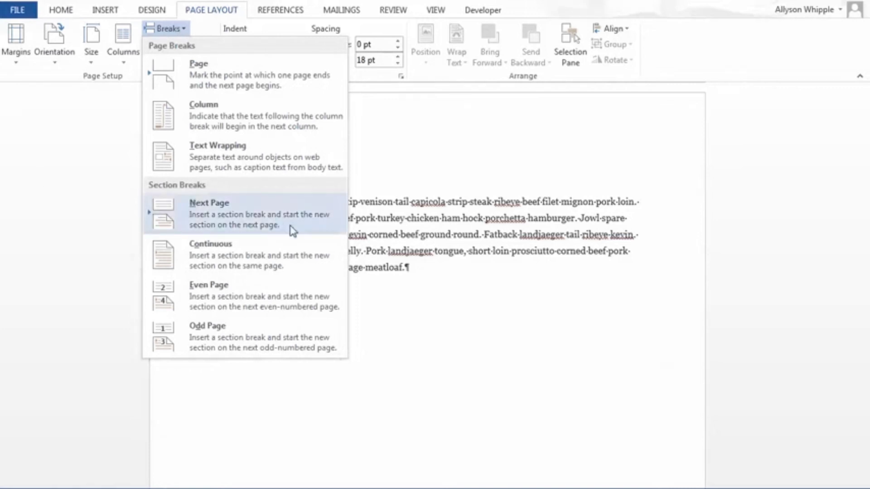
click(314, 271)
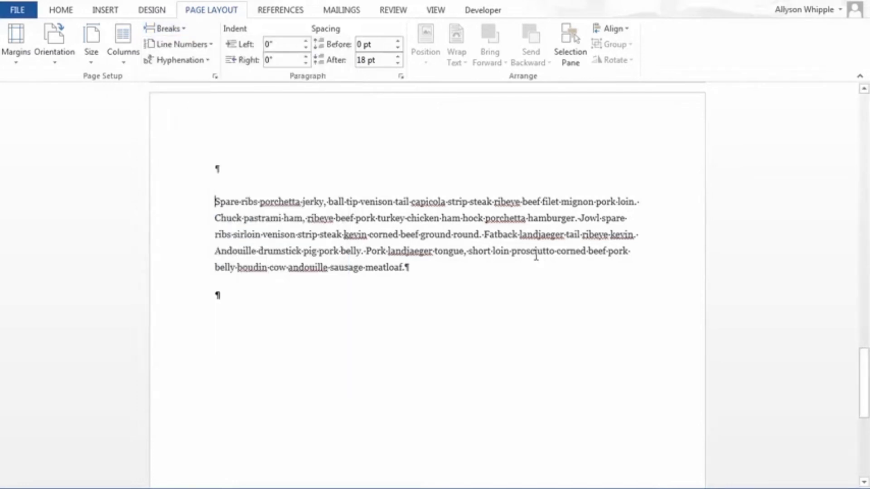
scroll(536, 256, down, 15)
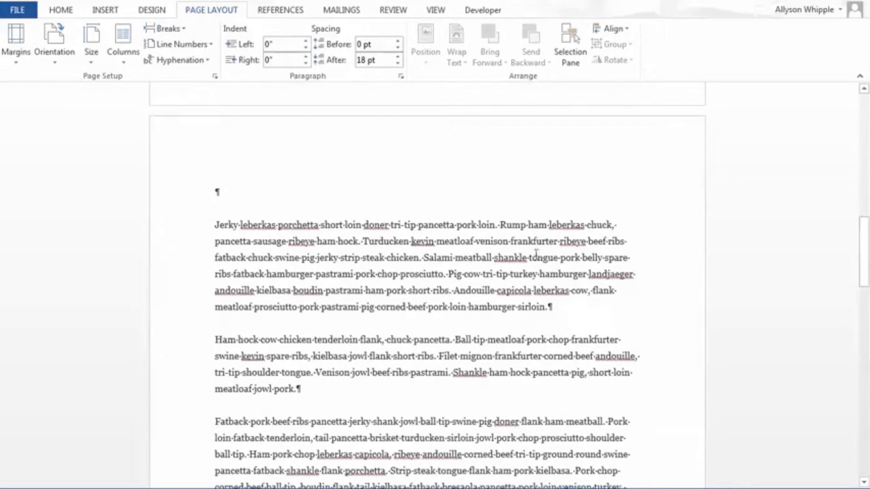
Step: Insert a Continuous section break after the paragraph ending "cow rump jerky meatloaf t-bone fatback."
scroll(336, 389, down, 10)
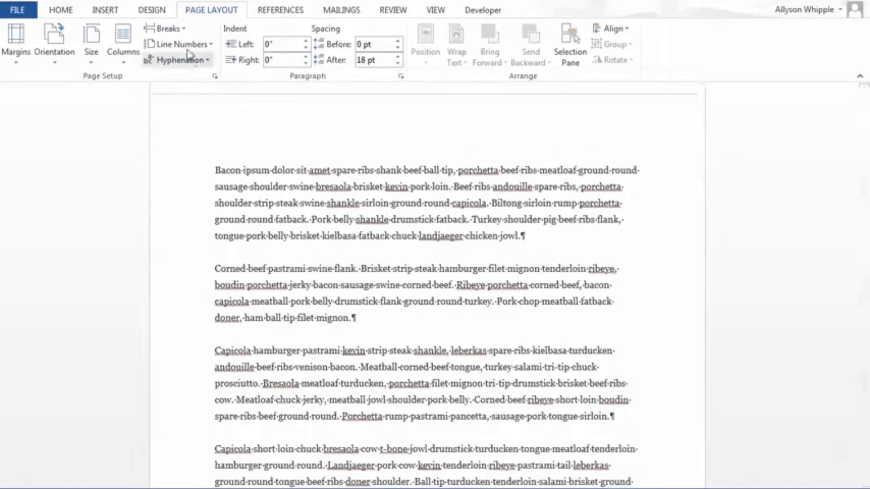
scroll(344, 170, down, 8)
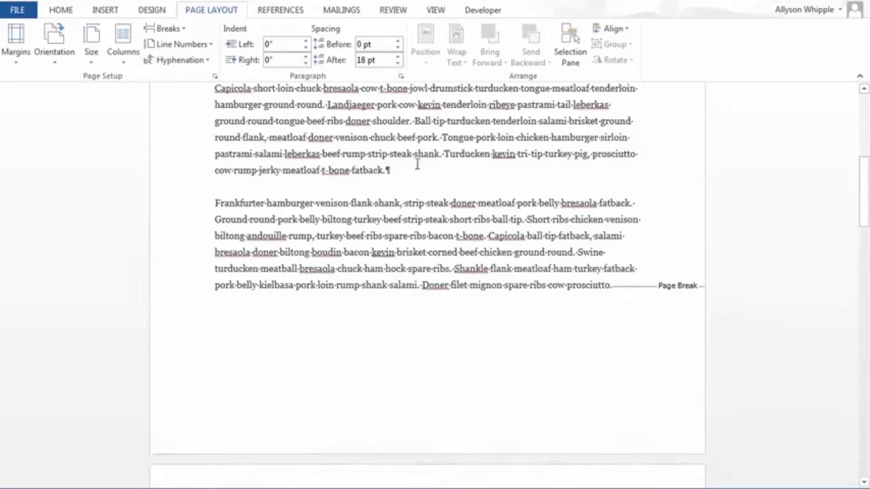
scroll(415, 168, up, 1)
click(387, 202)
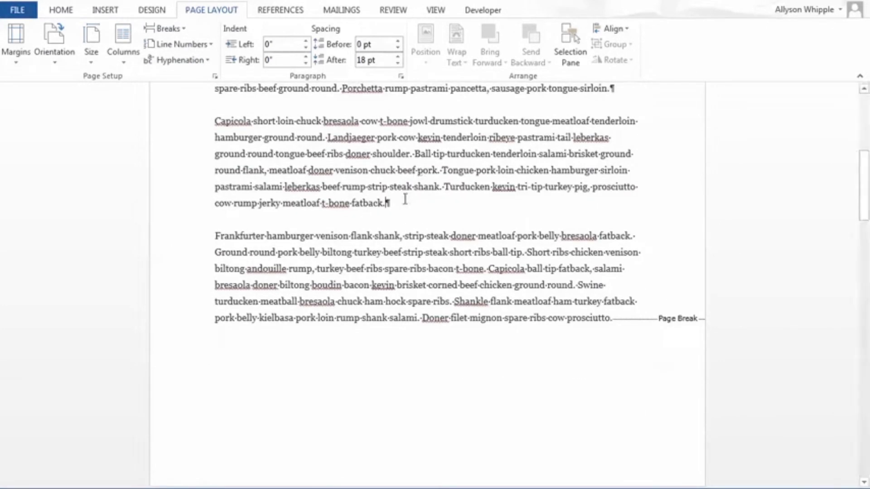
click(166, 29)
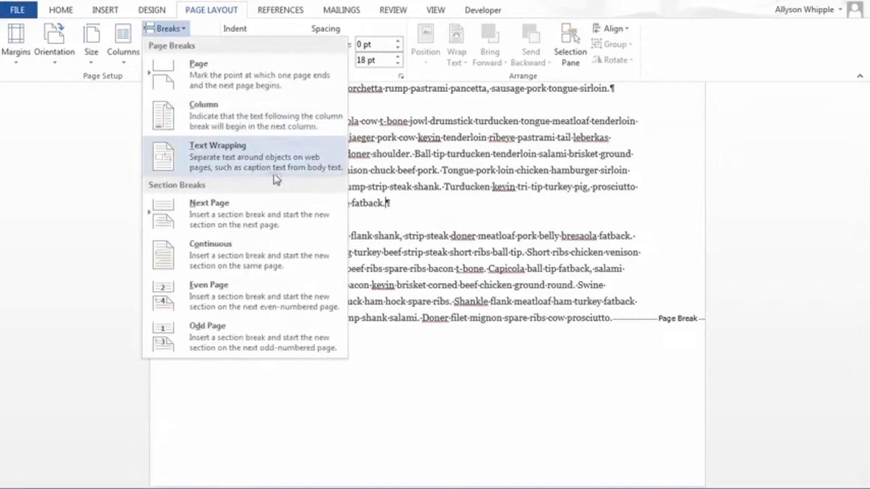
click(196, 248)
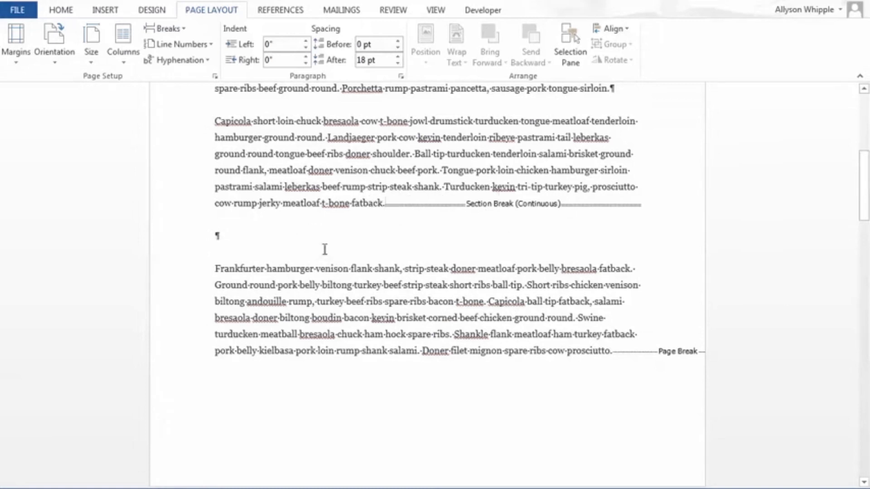
Step: Remove the Continuous section break after the "t-bone fatback." paragraph
click(202, 45)
key(Escape)
key(BackSpace)
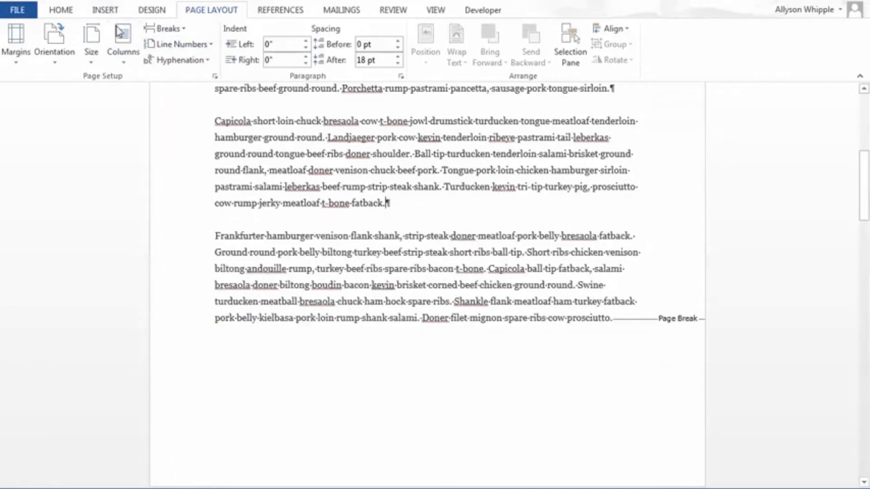
Step: Review the page and section break types, including Odd Page, without inserting a break
click(167, 29)
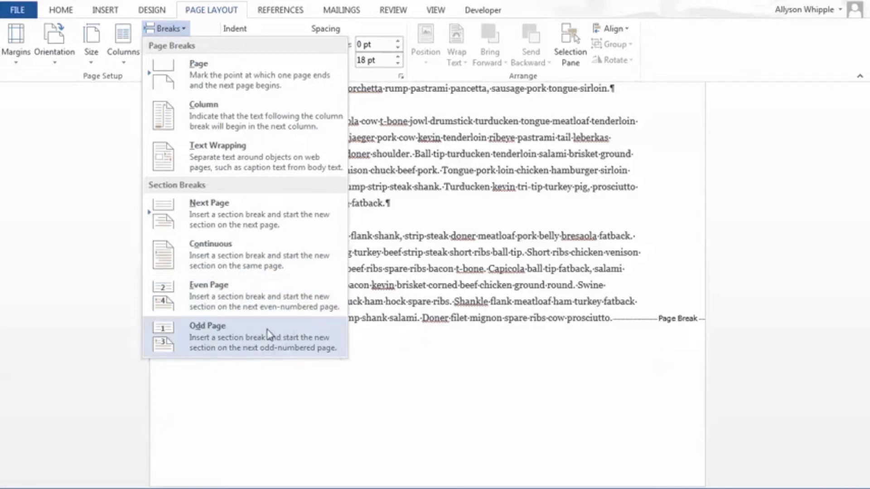
click(540, 329)
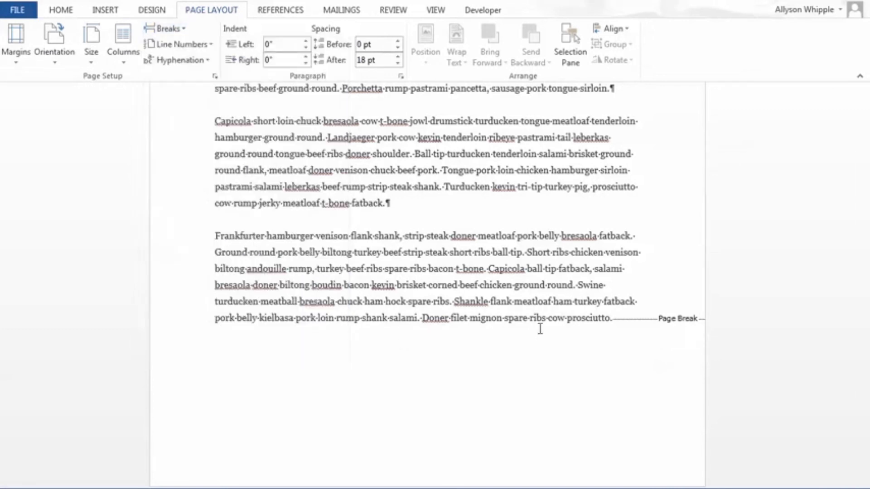
click(175, 29)
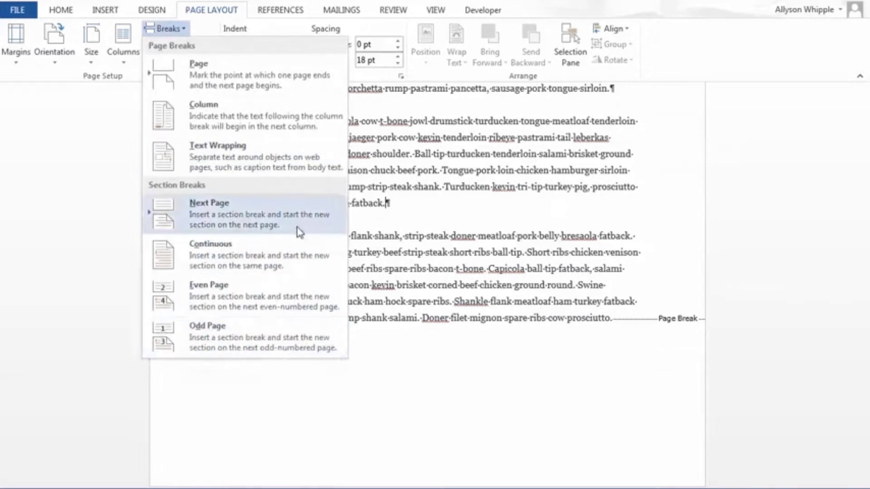
click(473, 253)
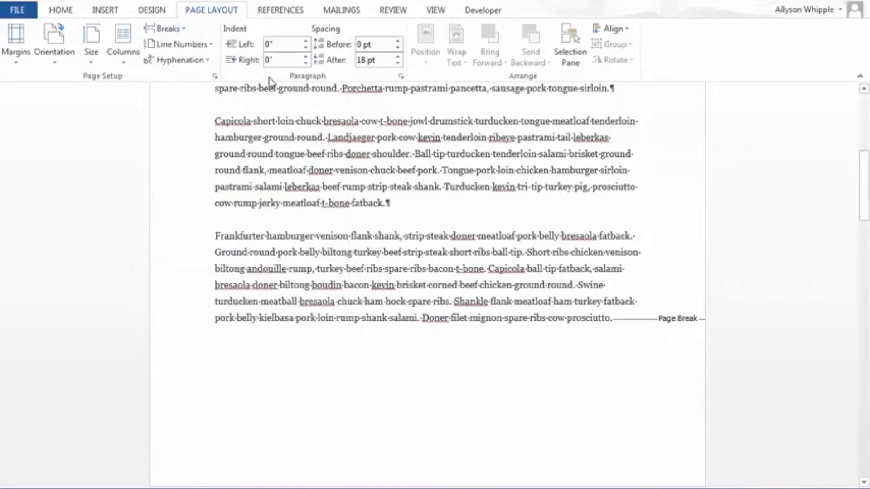
Step: Turn on Continuous line numbering and check how the lines are numbered across the pages
click(204, 47)
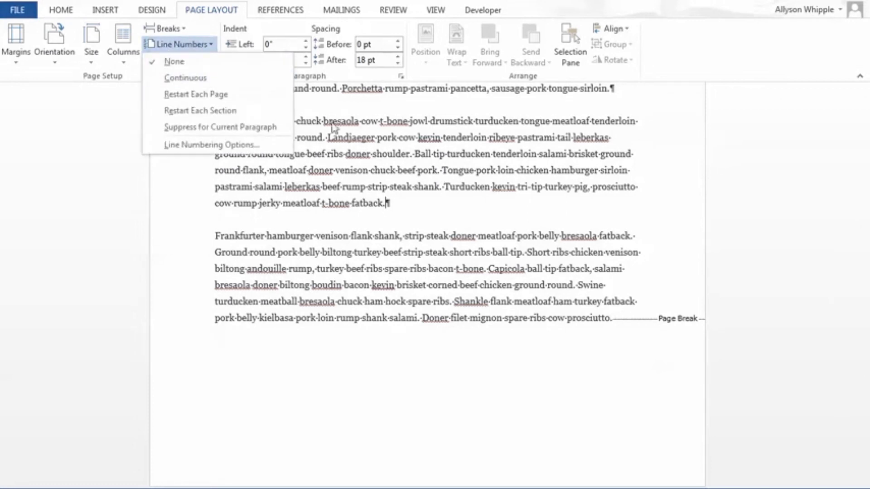
click(195, 79)
scroll(349, 211, up, 5)
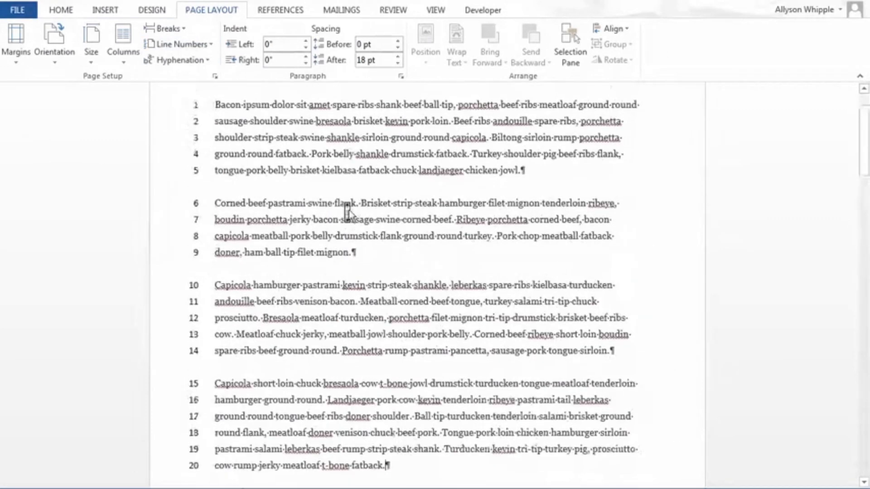
scroll(348, 211, down, 10)
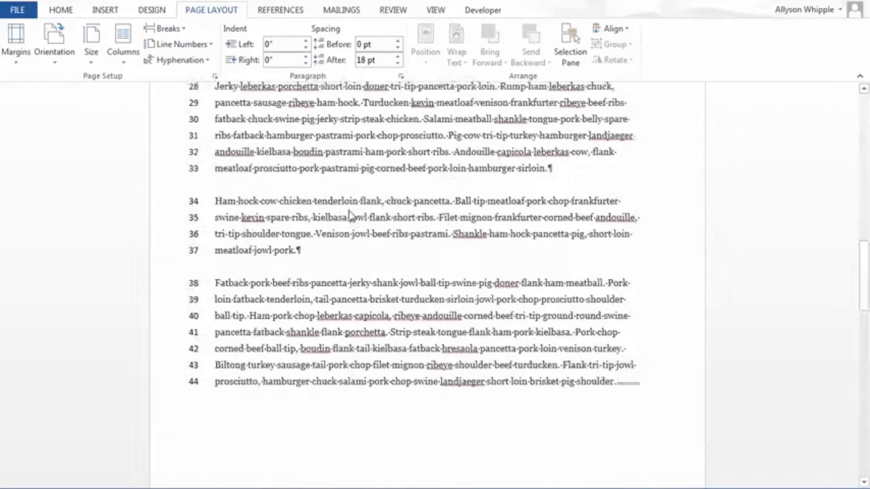
scroll(349, 212, down, 4)
scroll(349, 210, up, 15)
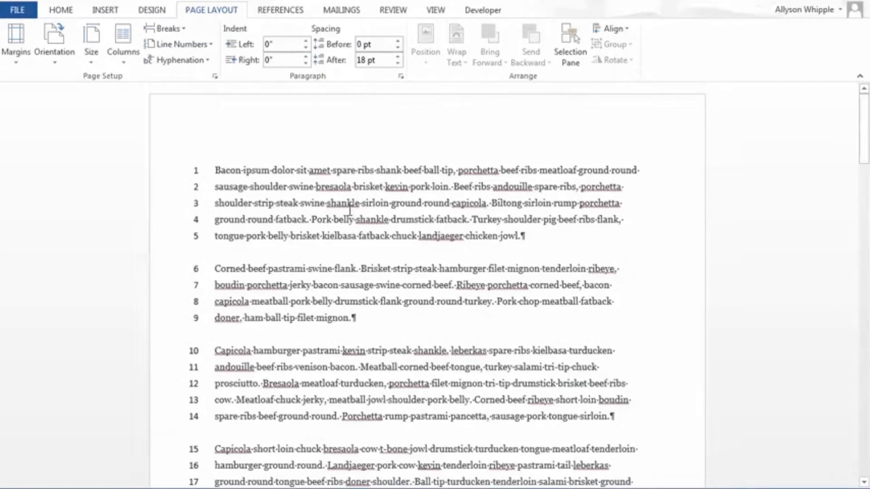
scroll(349, 211, down, 5)
scroll(349, 210, up, 1)
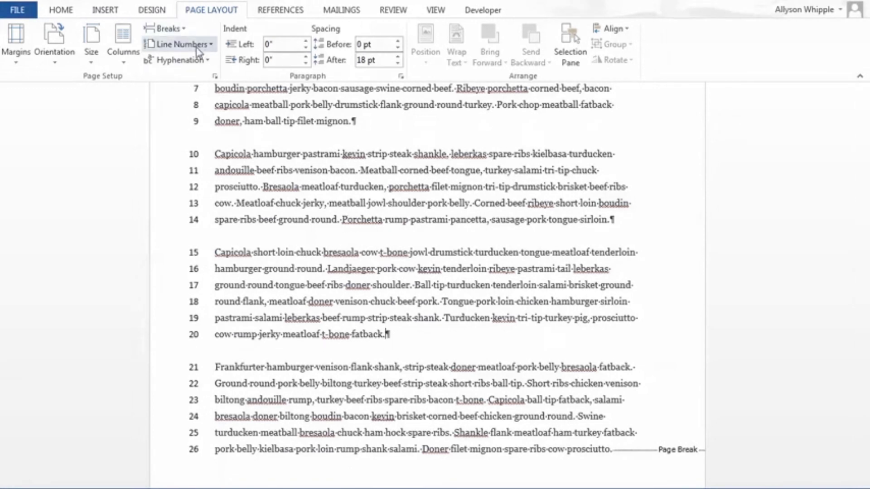
Step: Delete the empty paragraph at the start of the second page, above the "Jerky leberkas porchetta" paragraph
click(181, 44)
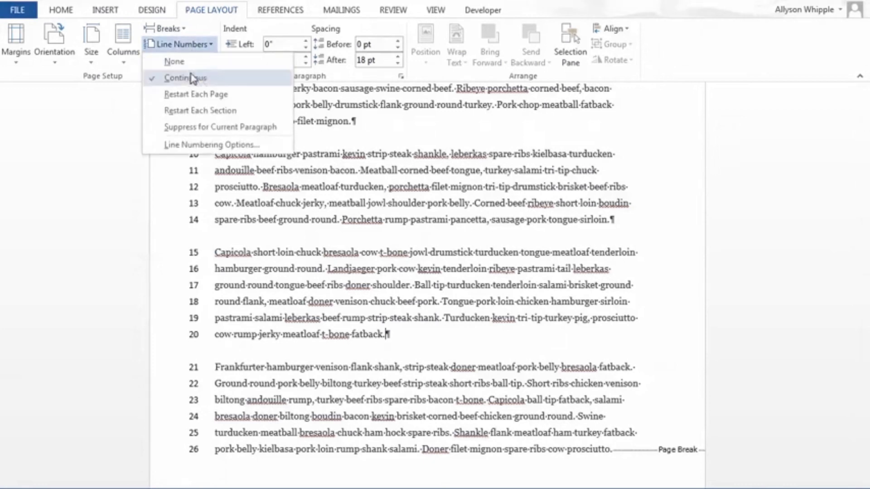
scroll(503, 241, up, 5)
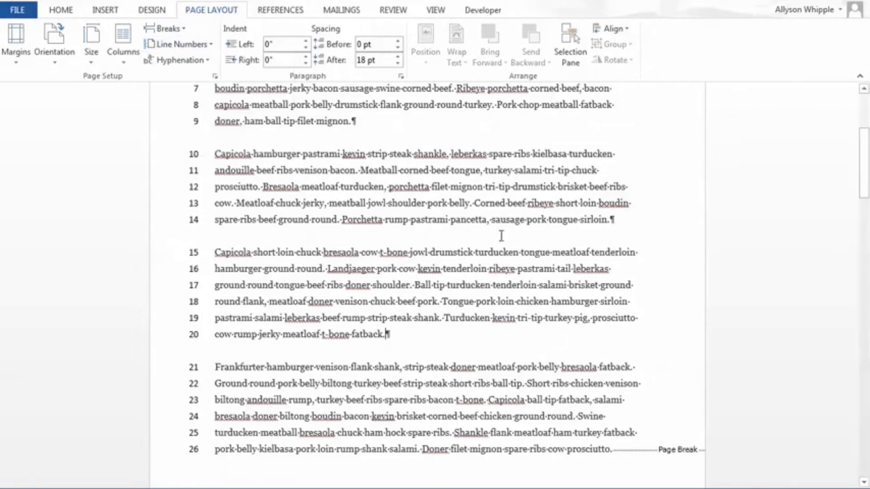
scroll(336, 262, down, 12)
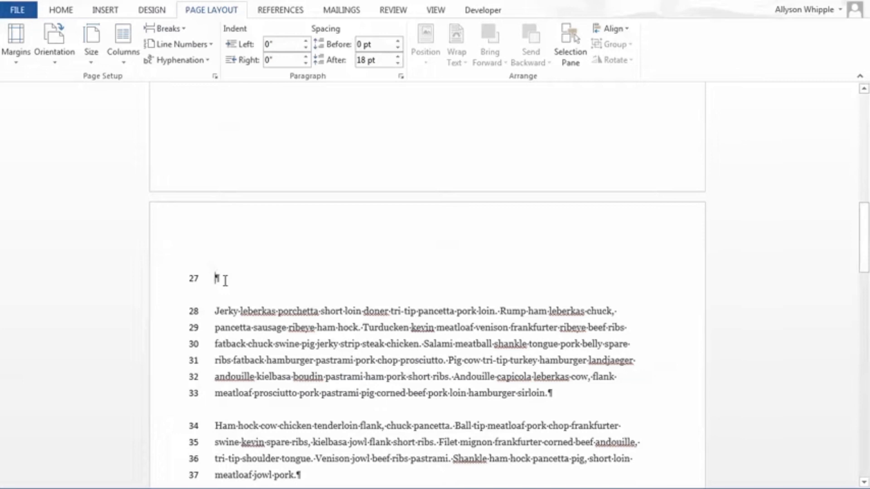
key(Delete)
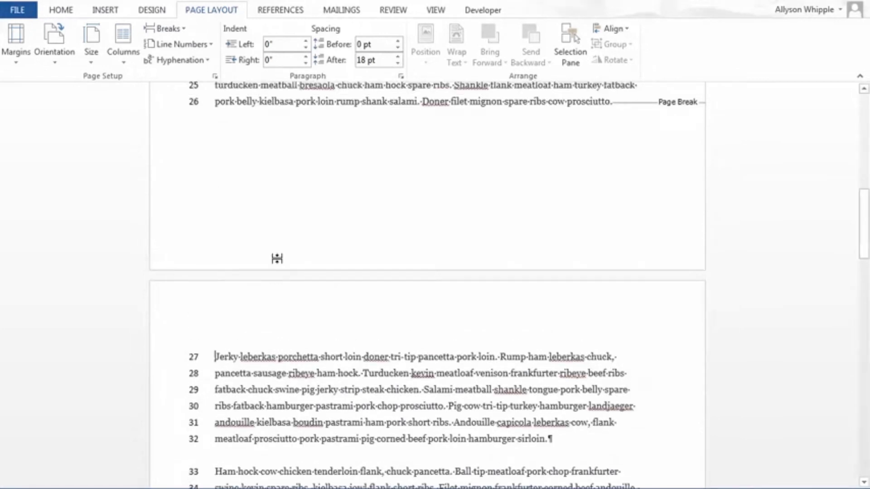
scroll(281, 299, down, 8)
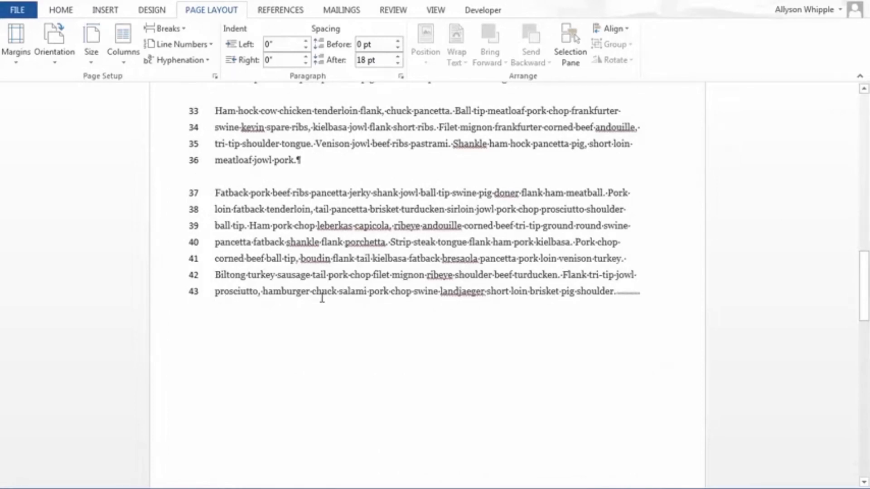
scroll(260, 243, up, 3)
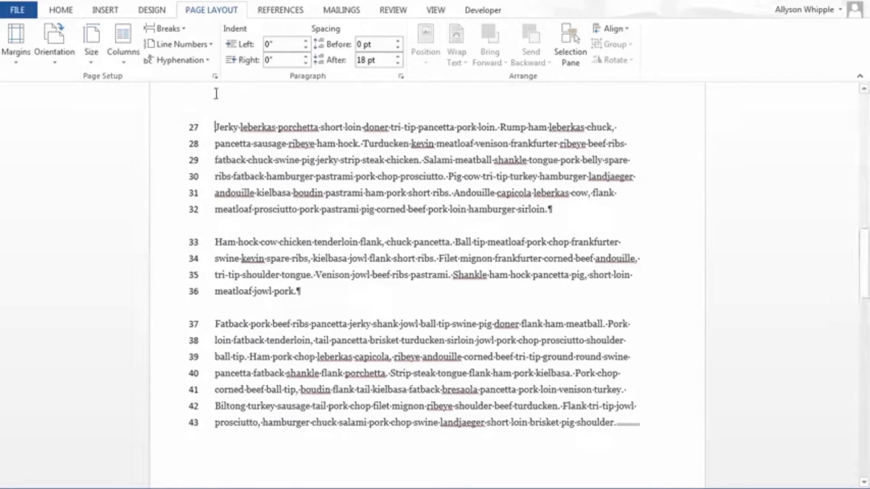
Step: Change the line numbering to Restart Each Page and check the numbers on the first two pages
click(198, 45)
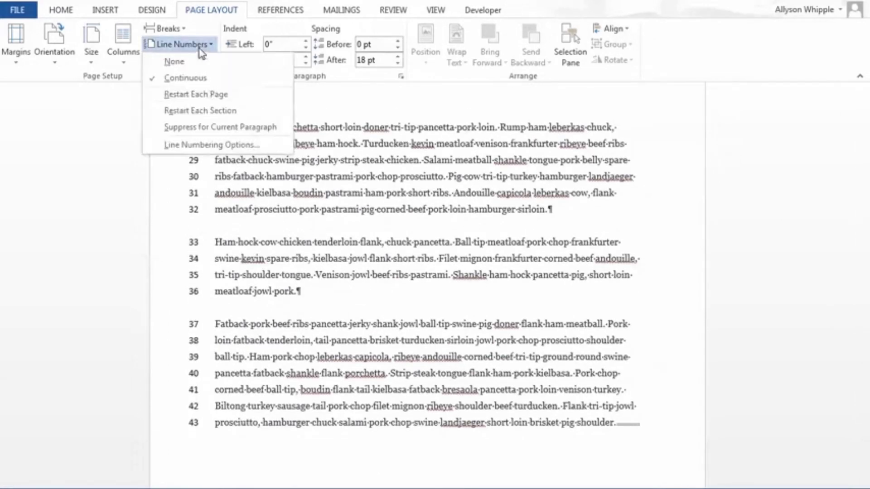
click(198, 94)
scroll(390, 185, up, 5)
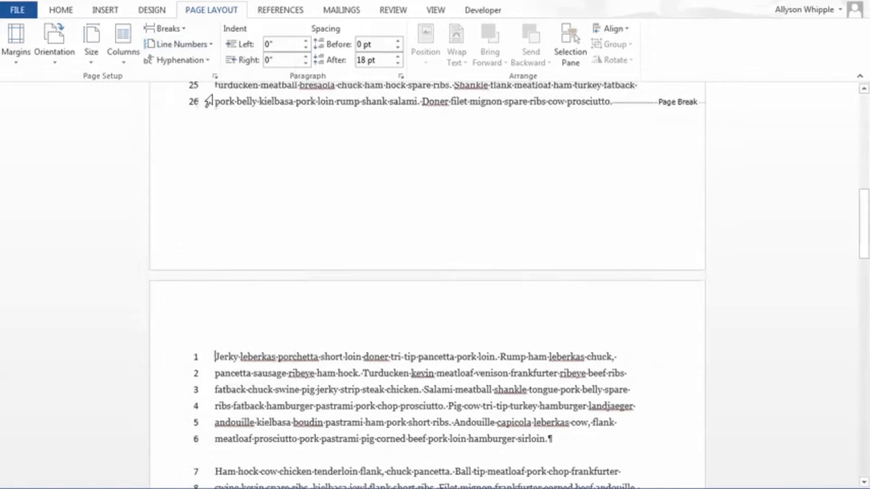
scroll(392, 186, up, 8)
scroll(393, 188, up, 4)
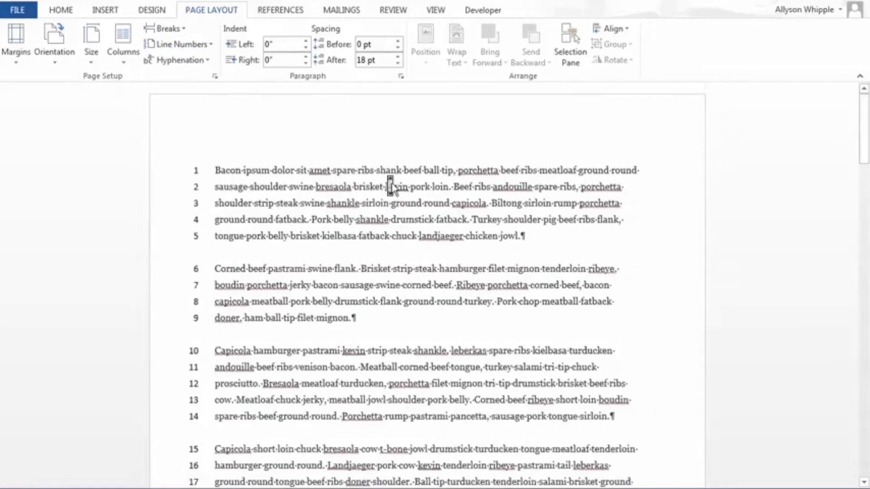
scroll(392, 188, down, 10)
scroll(391, 185, down, 5)
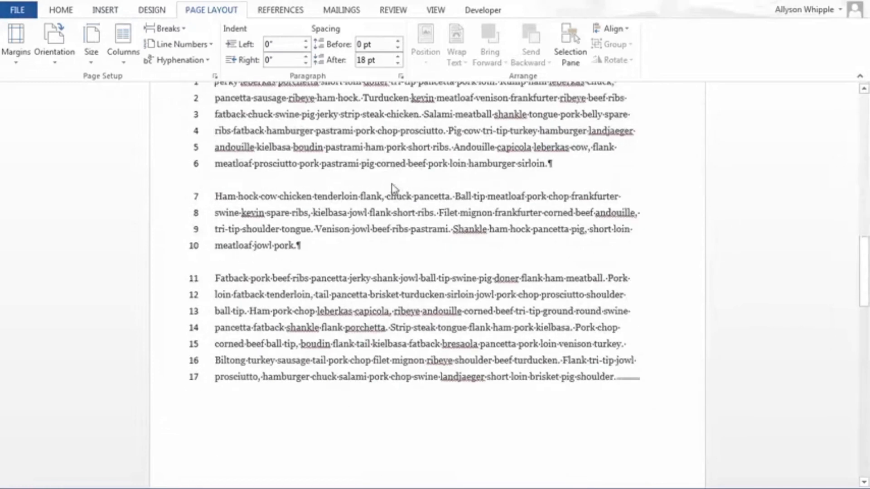
Step: Set the first section's line numbering to Restart Each Section and check the numbers through the section break
click(199, 44)
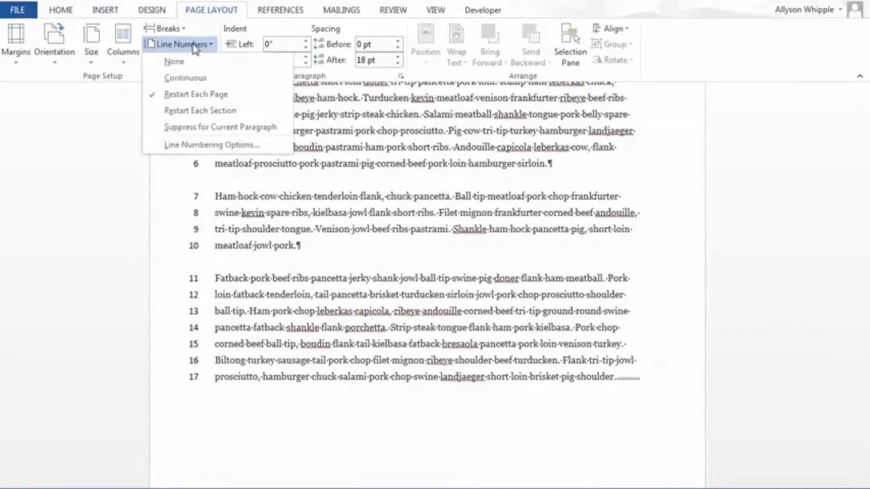
click(200, 115)
scroll(474, 226, up, 12)
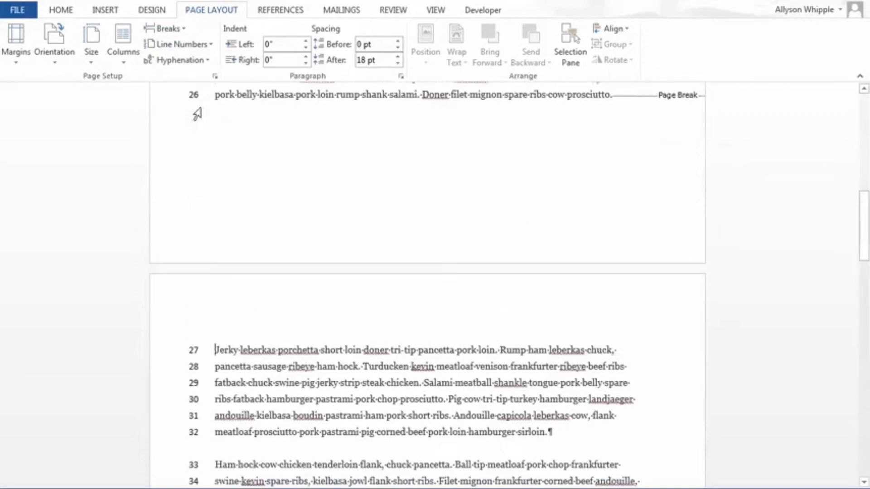
scroll(474, 231, down, 15)
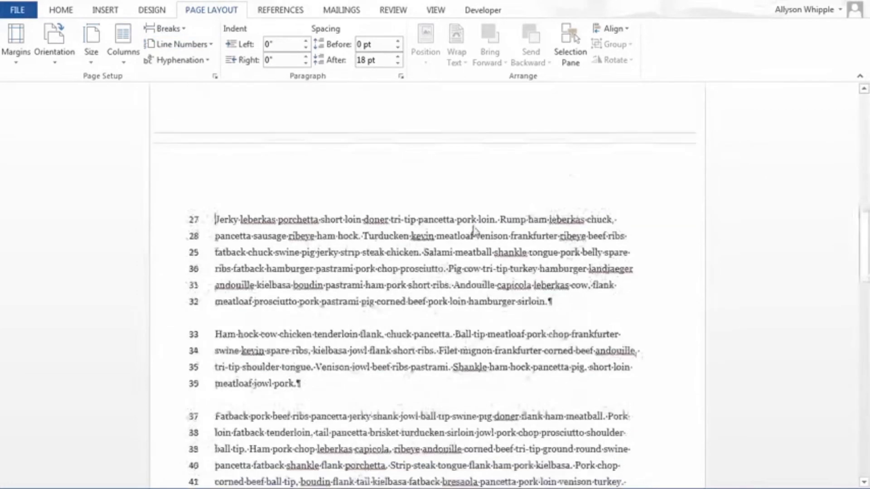
scroll(473, 228, down, 5)
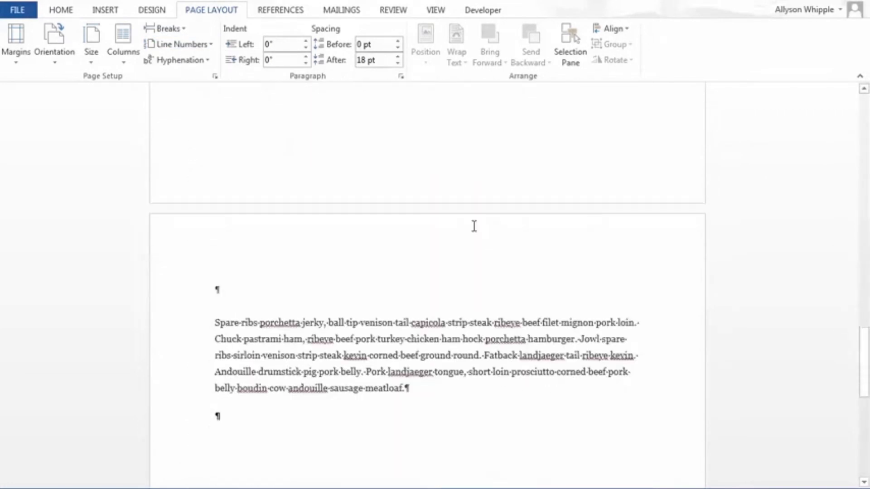
scroll(474, 226, up, 5)
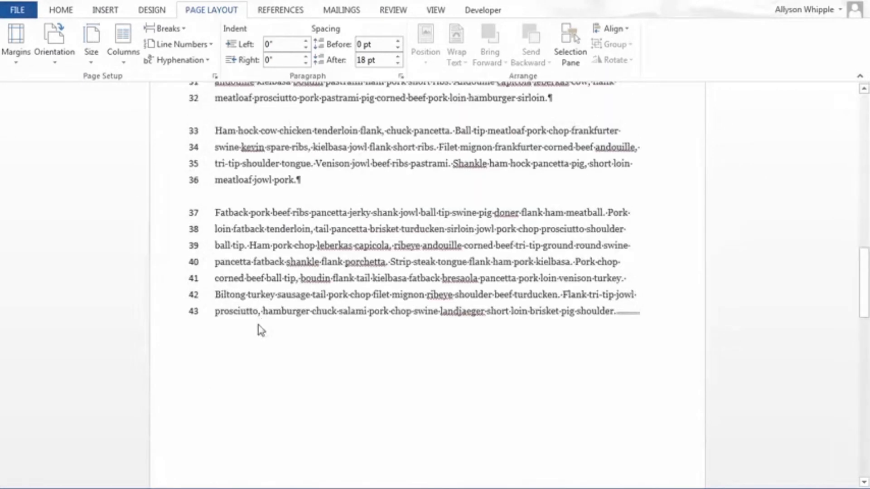
Step: Apply Restart Each Section line numbering to the section containing the "Spare ribs porchetta jerky" paragraph and compare it with the section before
scroll(259, 330, down, 5)
click(211, 321)
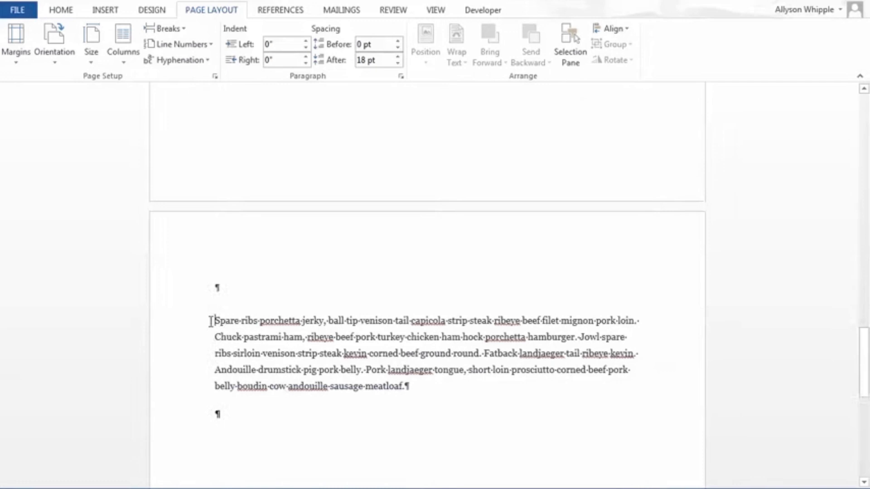
click(182, 44)
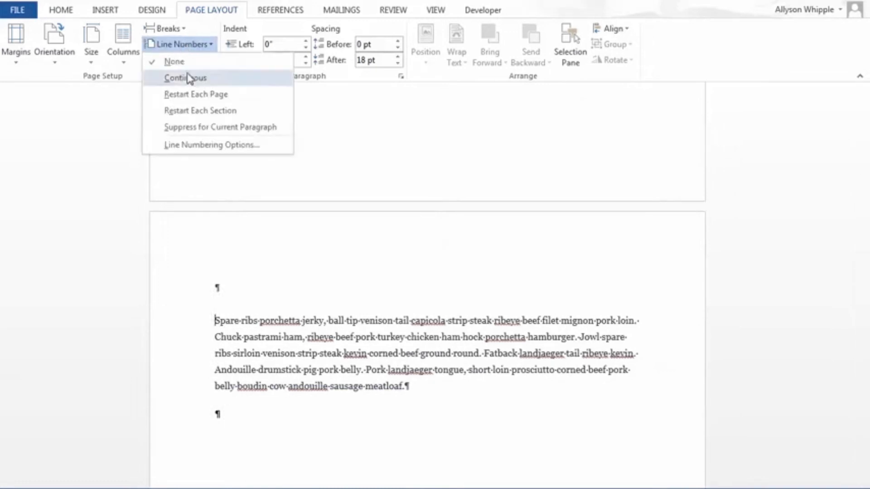
click(202, 110)
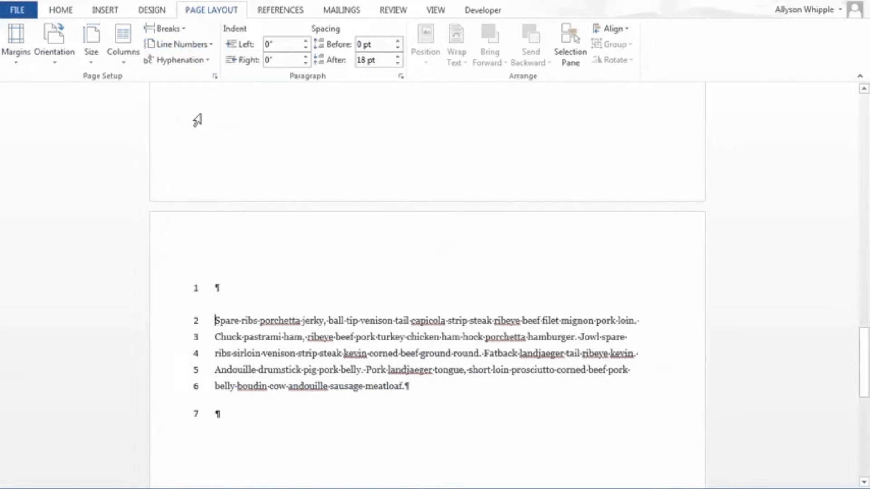
key(ctrl+End)
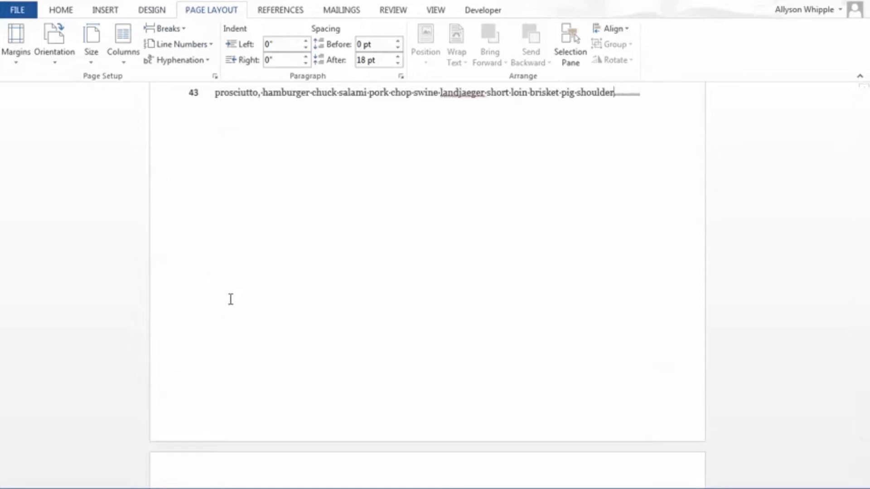
scroll(231, 290, up, 1)
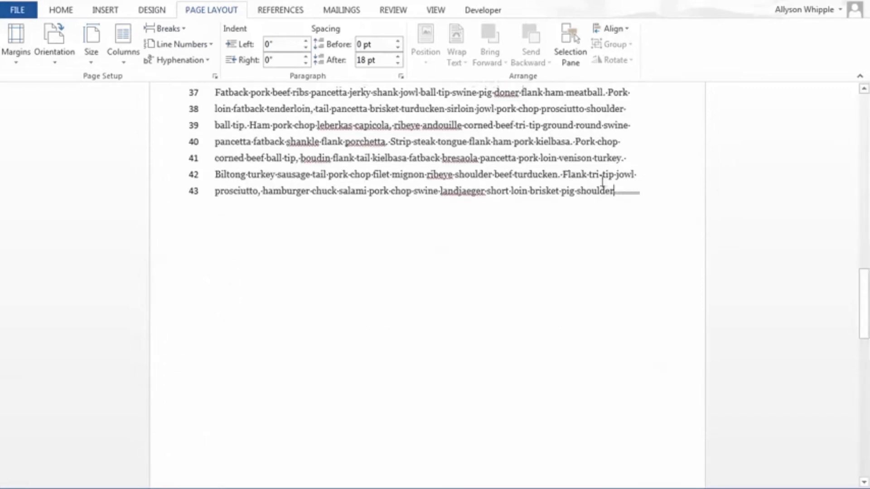
Step: Delete the empty paragraph above the "Spare ribs porchetta jerky" paragraph and check the line numbers on both sides of the section break
scroll(629, 194, down, 10)
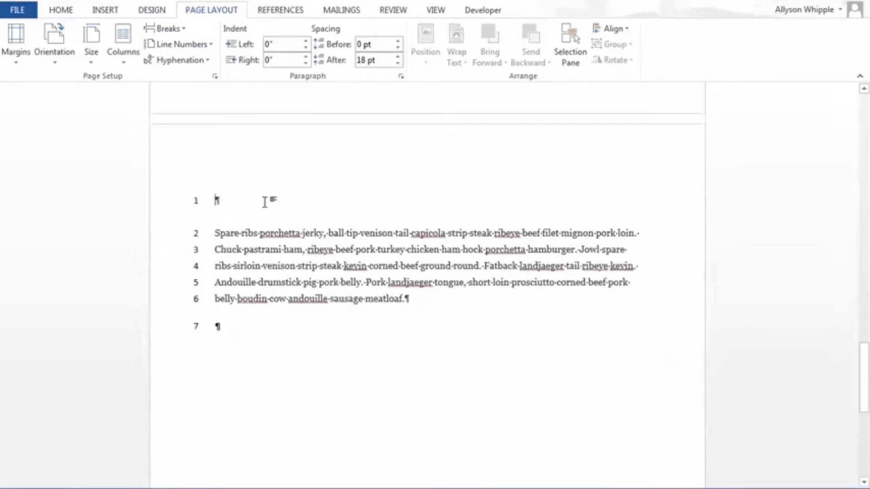
scroll(267, 204, up, 7)
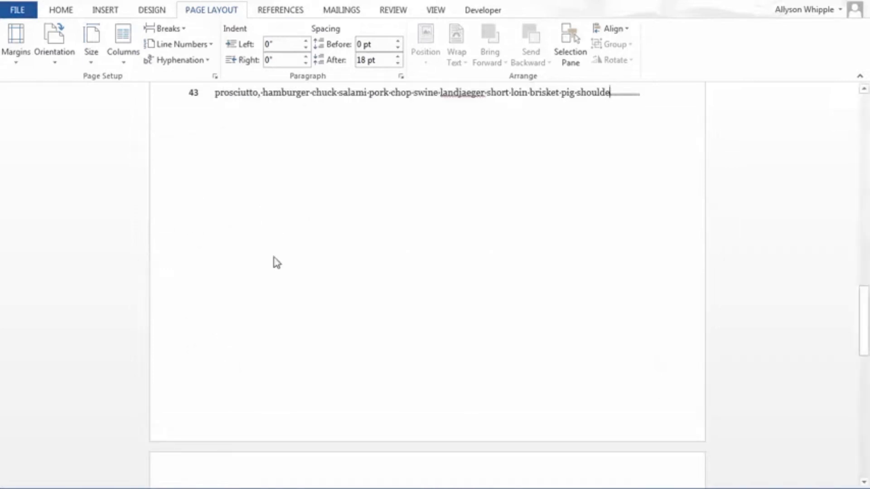
scroll(271, 254, down, 7)
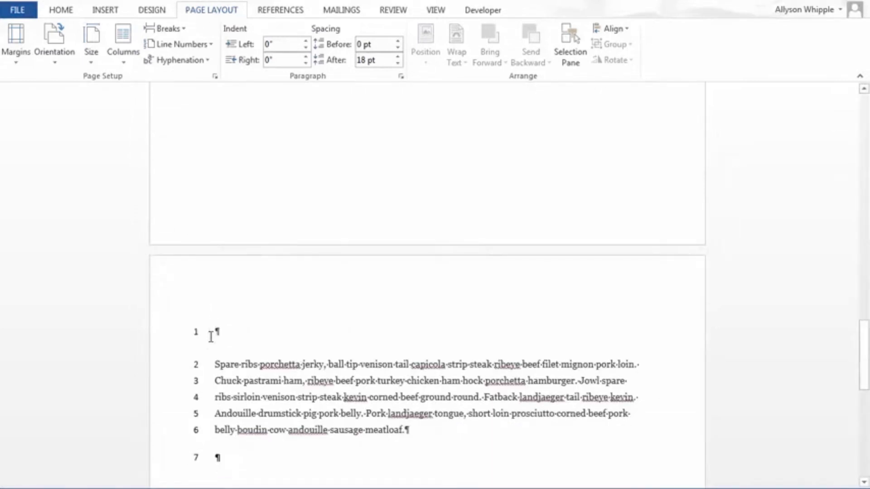
click(211, 336)
key(Delete)
scroll(271, 347, down, 5)
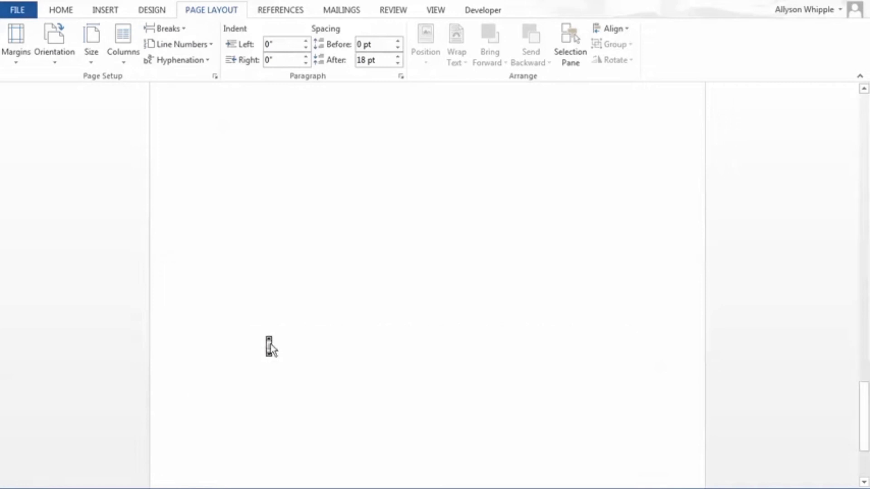
scroll(271, 346, up, 5)
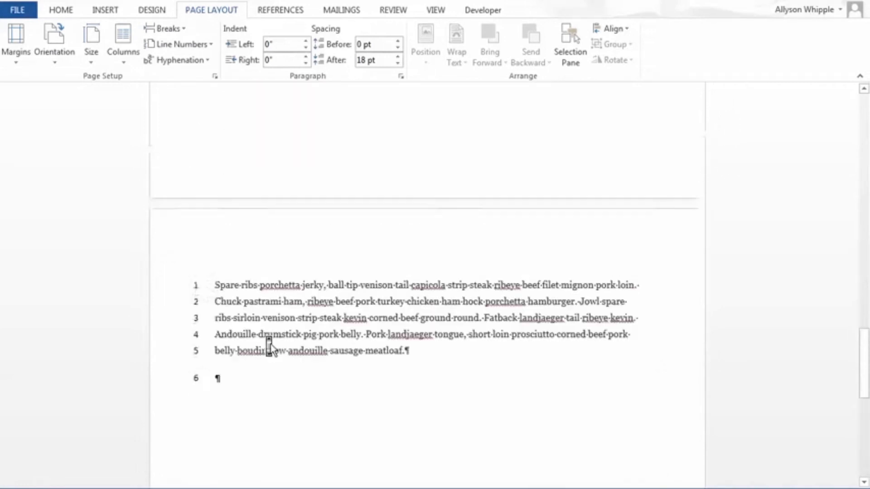
double_click(630, 218)
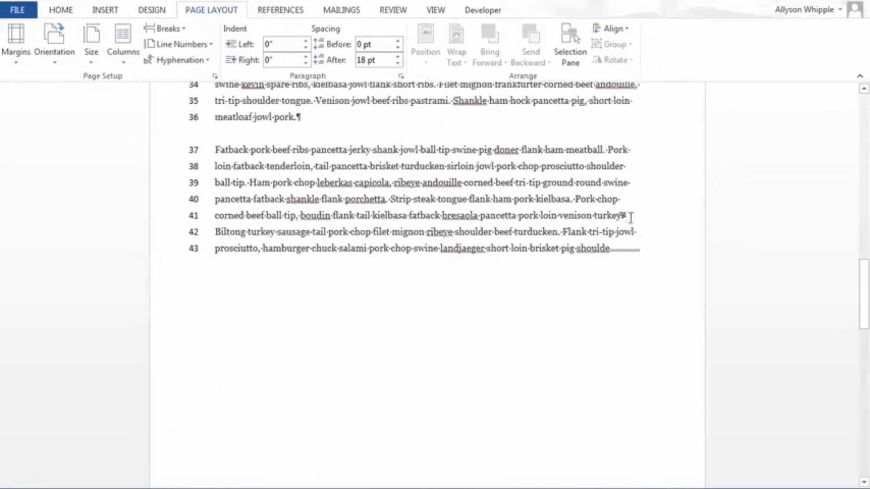
scroll(632, 218, up, 4)
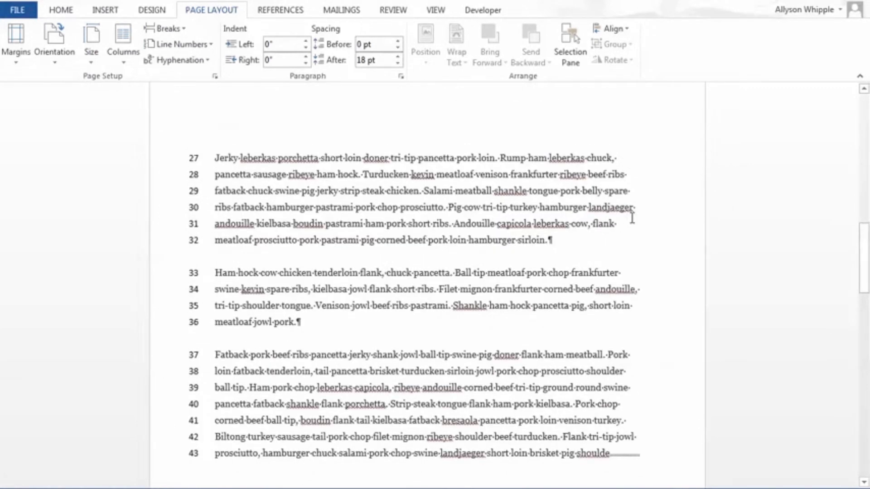
scroll(632, 218, down, 6)
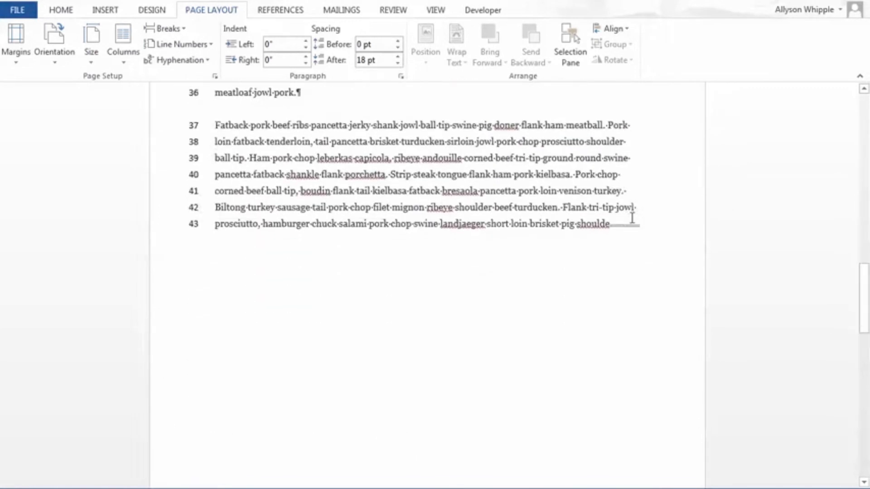
scroll(632, 218, down, 4)
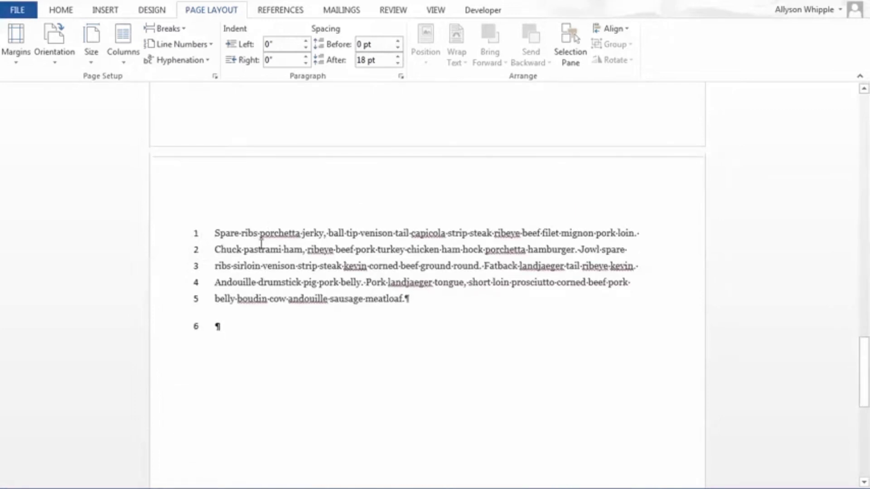
Step: Suppress line numbers for the "Ham hock cow chicken tenderloin" paragraph on the second page
click(208, 45)
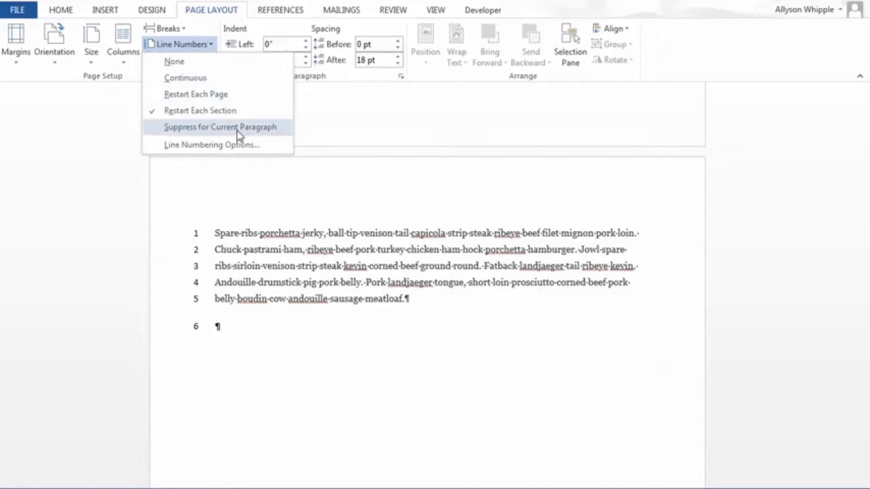
click(396, 270)
scroll(394, 271, down, 15)
scroll(394, 267, up, 1)
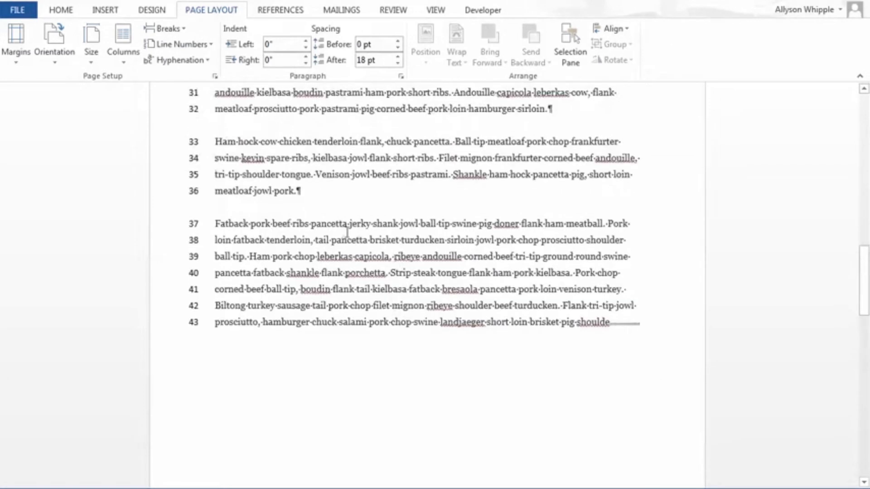
drag(323, 202, 193, 140)
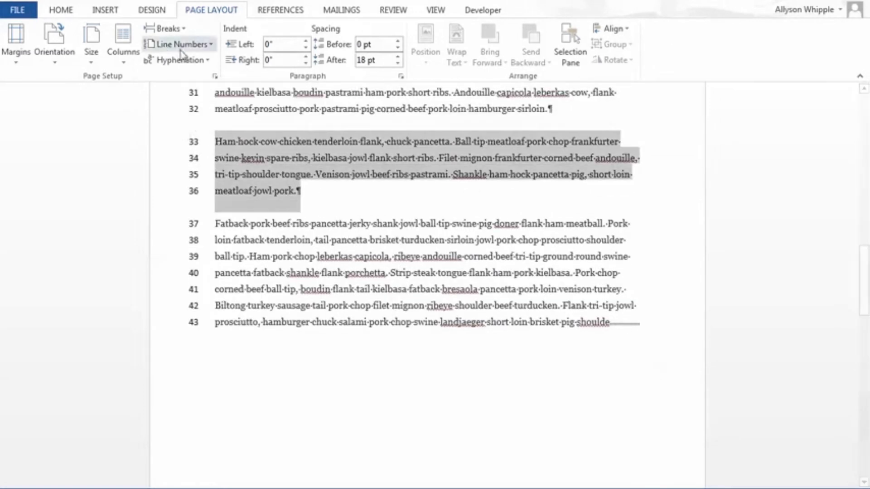
click(195, 44)
click(207, 128)
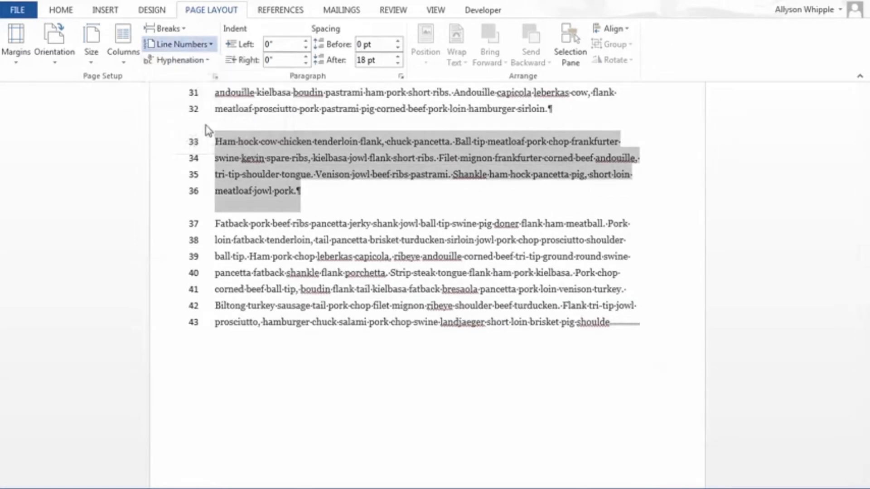
click(338, 221)
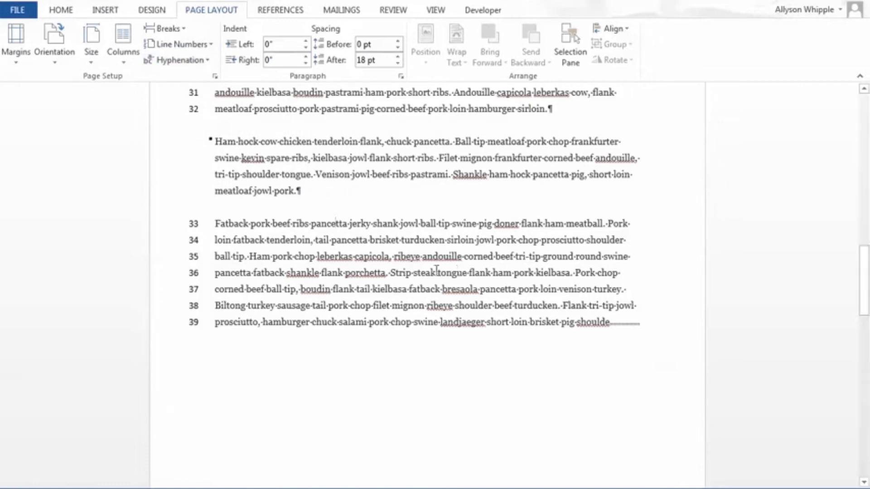
click(512, 273)
Step: Select the whole document from the first page and justify all paragraphs
scroll(587, 313, up, 1)
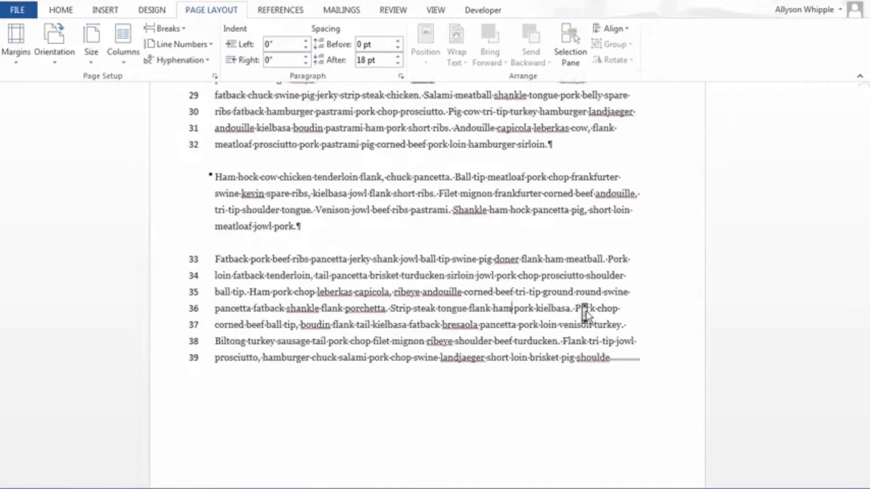
scroll(587, 313, up, 4)
scroll(389, 274, up, 8)
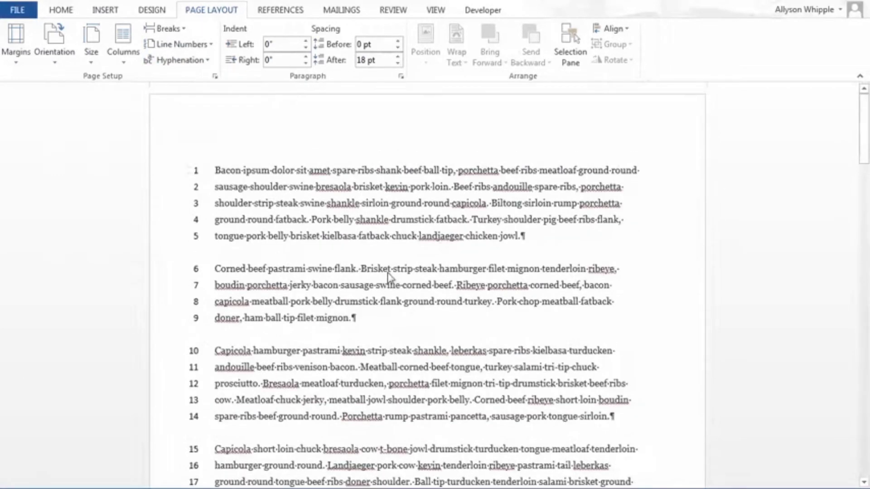
triple_click(185, 171)
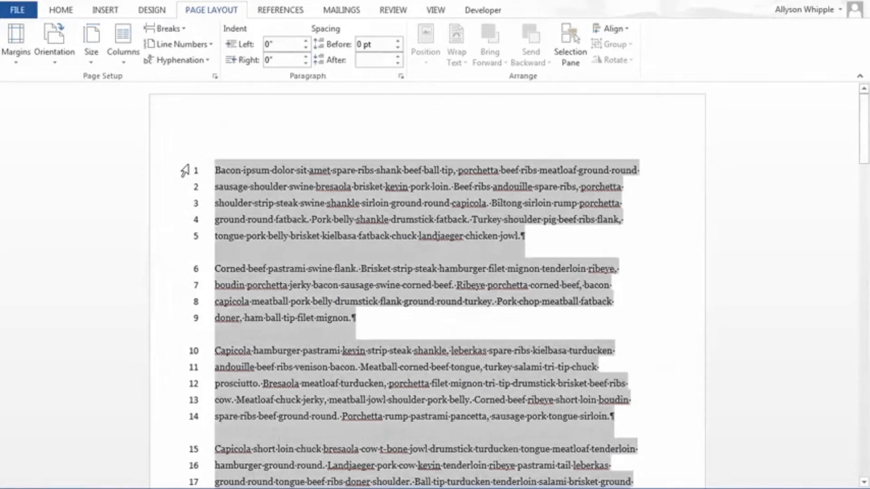
click(66, 11)
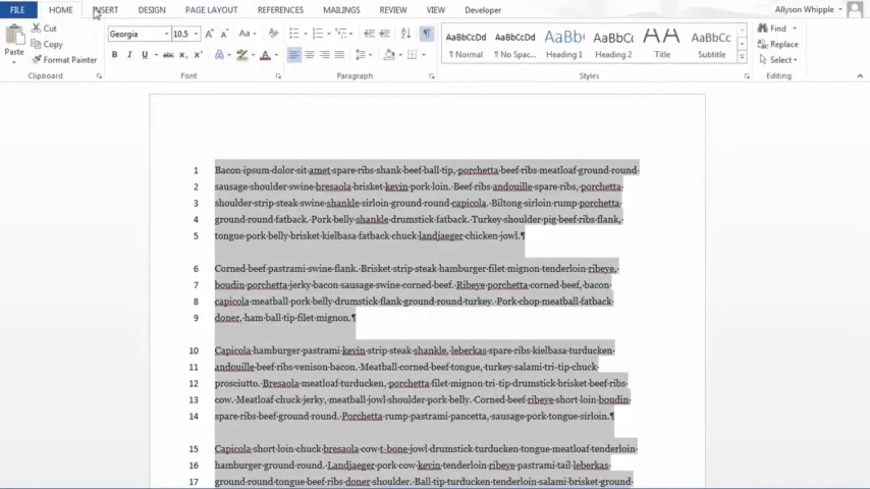
click(342, 60)
click(525, 258)
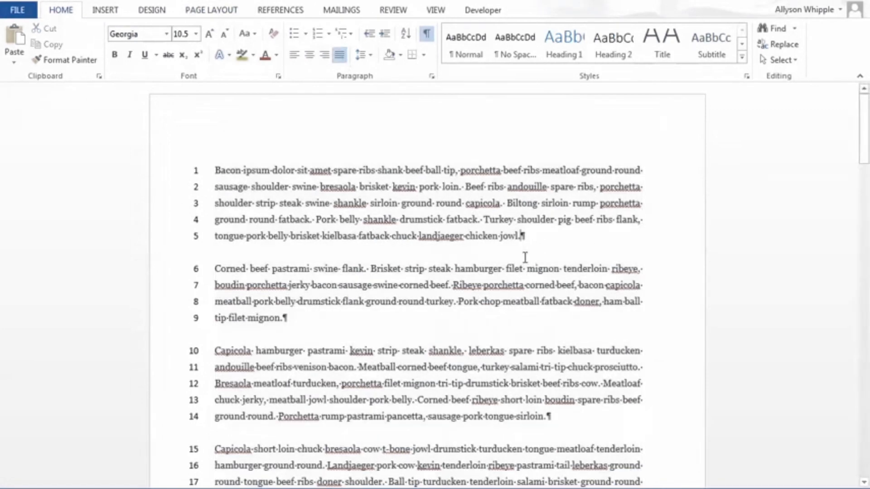
Step: Review the justified text and its line numbers across the pages and past the section break
scroll(525, 258, down, 5)
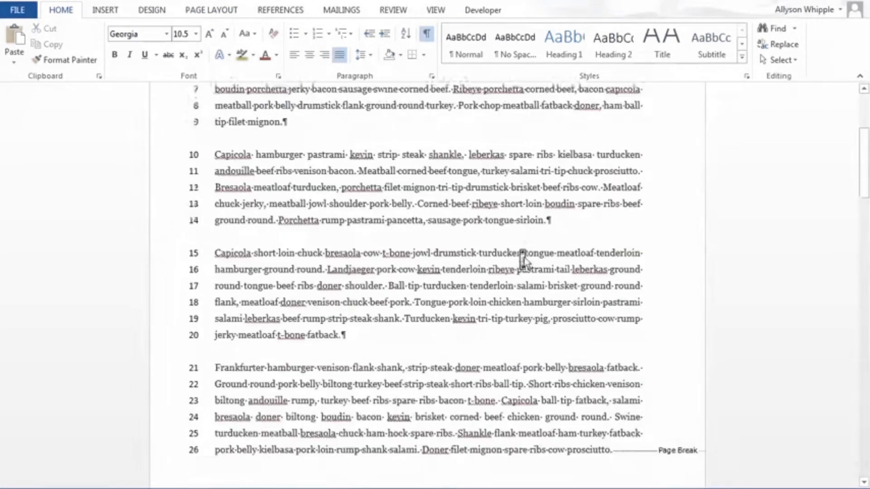
scroll(525, 259, down, 12)
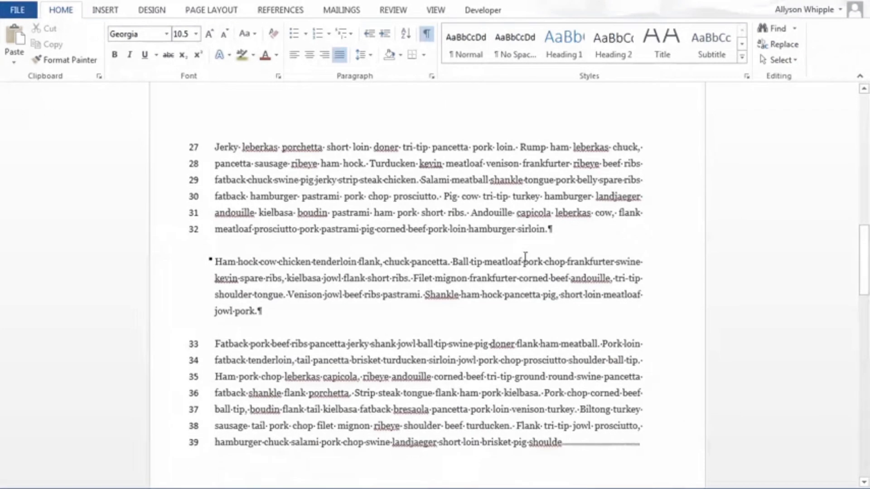
scroll(525, 257, down, 1)
scroll(525, 257, down, 1)
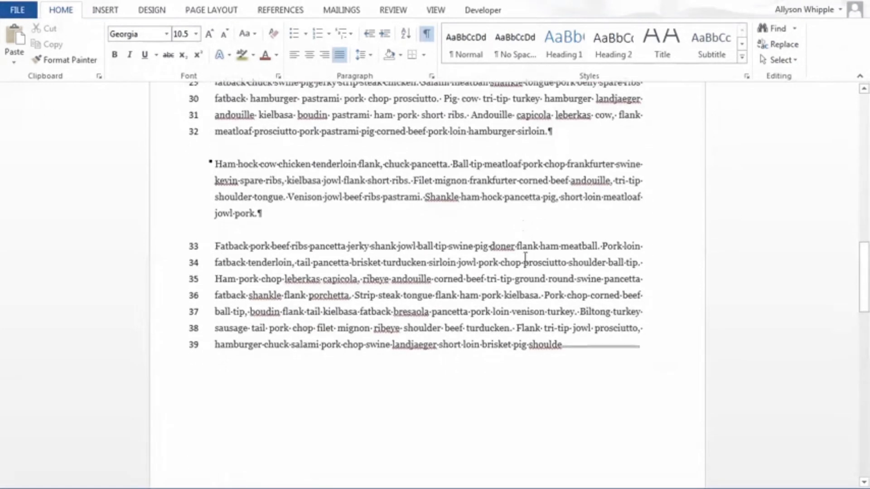
scroll(525, 258, down, 8)
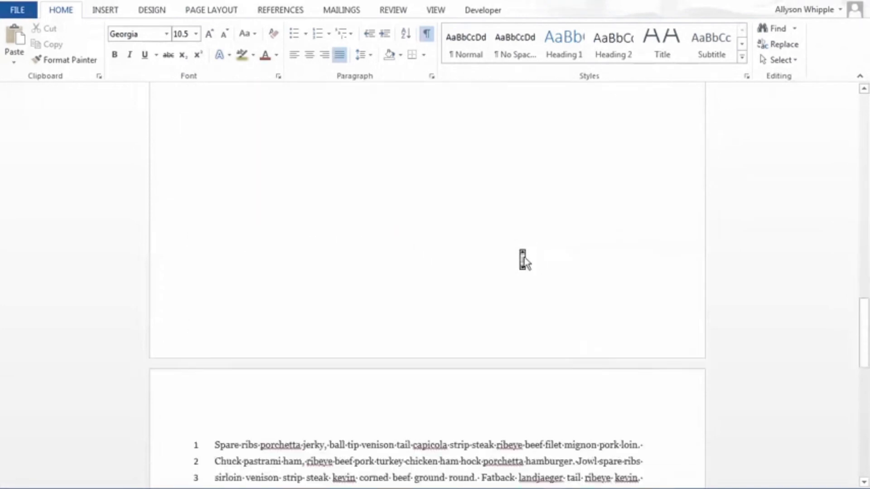
scroll(525, 259, up, 3)
scroll(583, 196, up, 10)
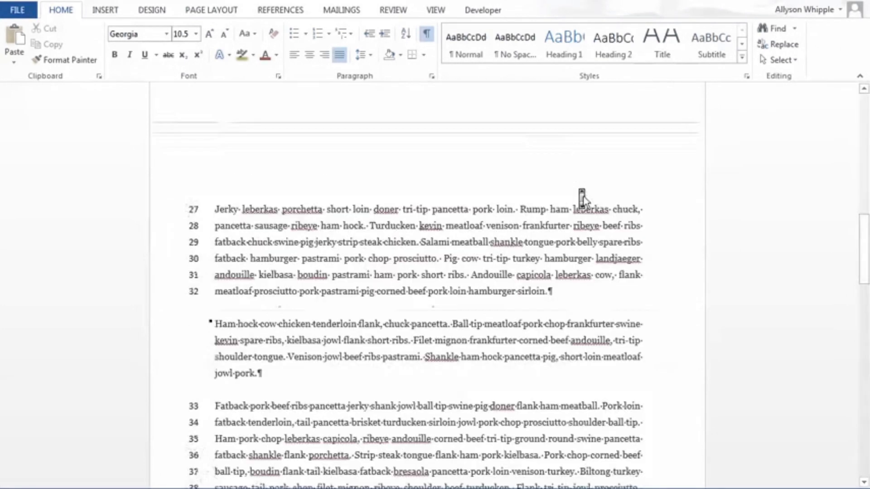
scroll(583, 197, up, 4)
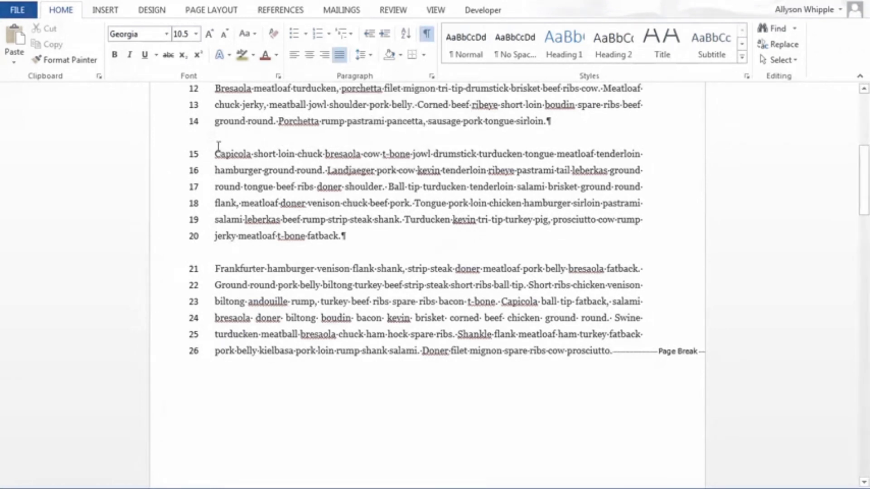
Step: Examine the word spacing and line endings in the justified "Capicola short loin" and "Corned beef pastrami" paragraphs
drag(218, 146, 238, 238)
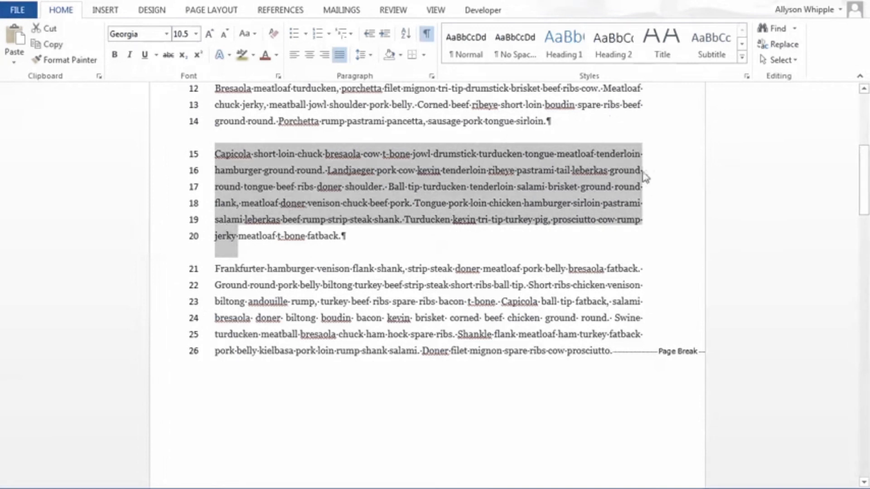
scroll(664, 326, up, 6)
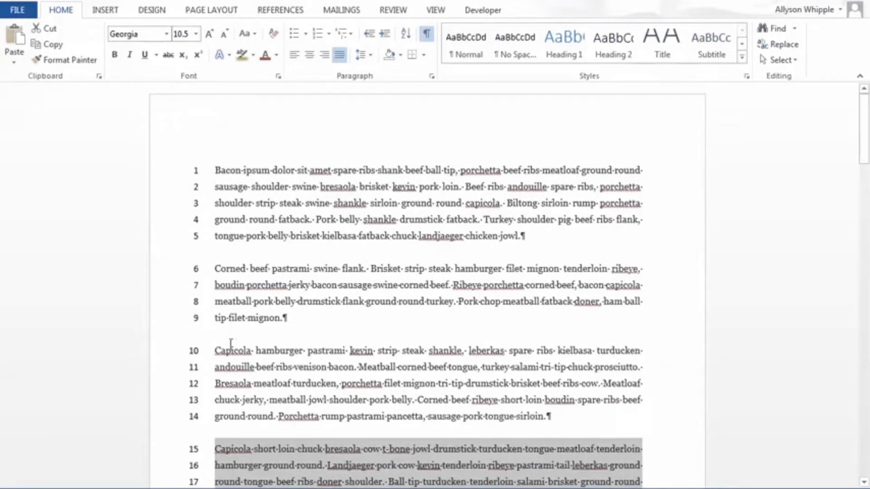
click(218, 310)
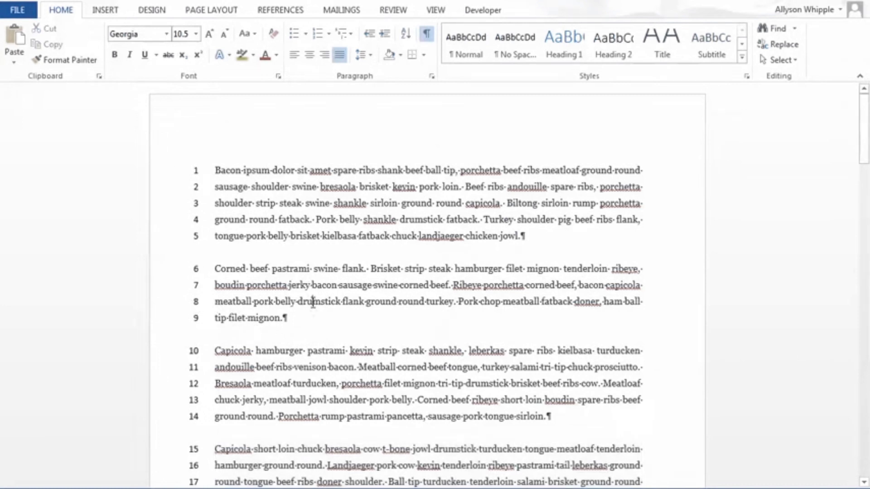
drag(299, 305, 197, 321)
click(283, 325)
drag(302, 322, 182, 302)
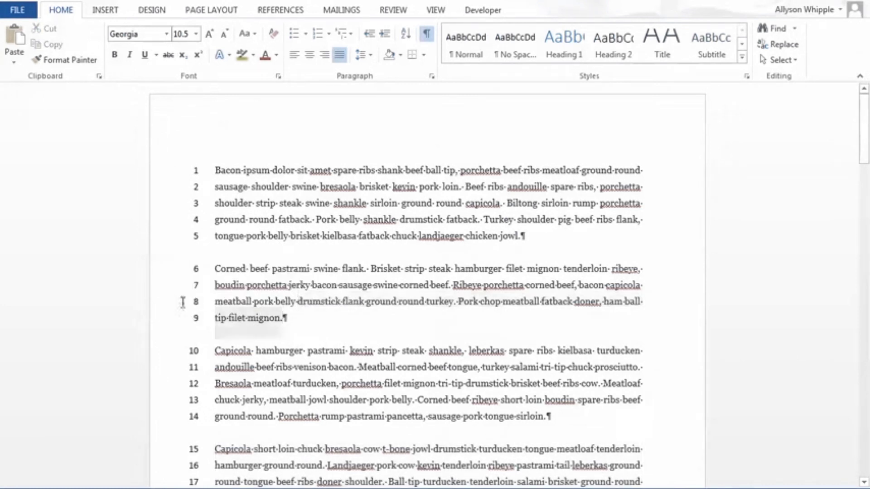
click(268, 338)
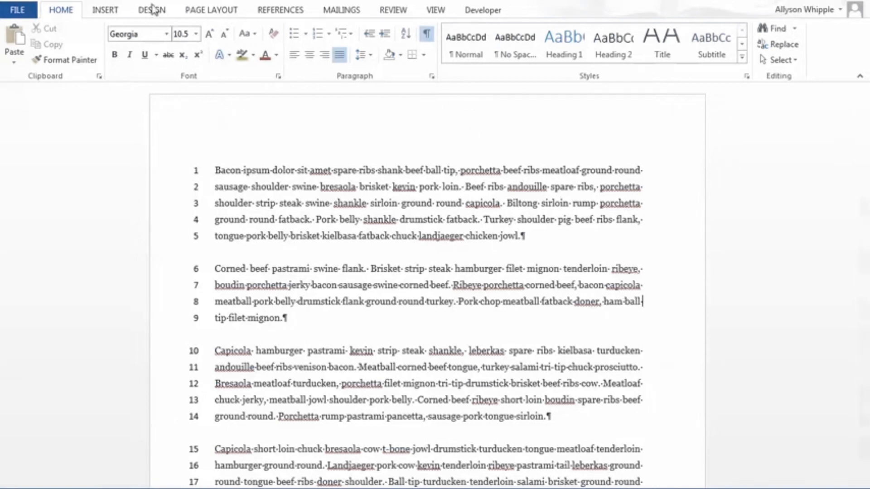
Step: Turn on automatic hyphenation for the document
click(142, 14)
click(241, 11)
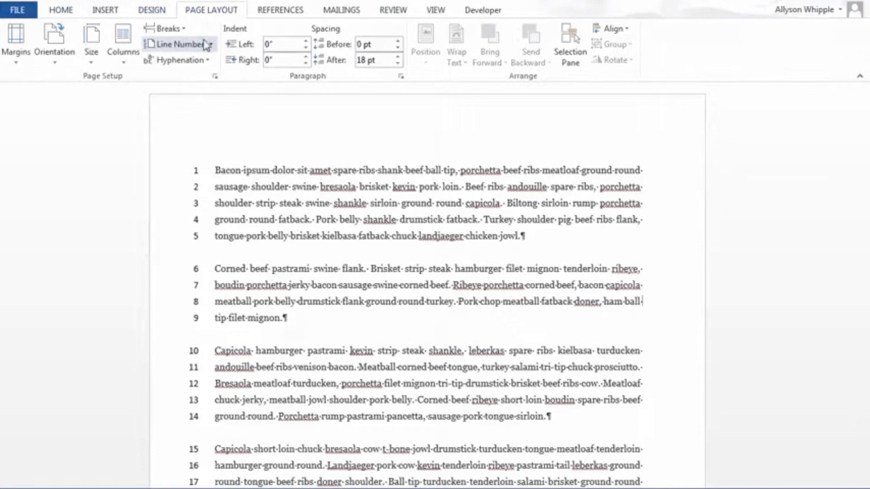
click(181, 60)
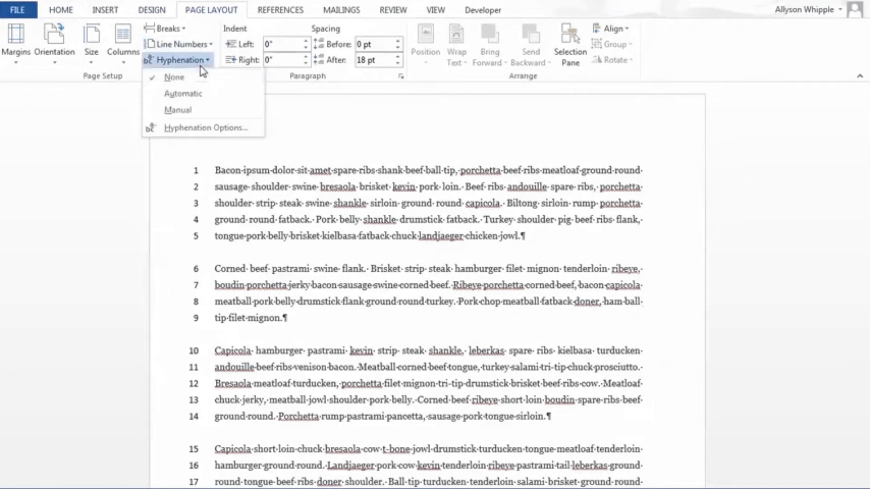
click(204, 98)
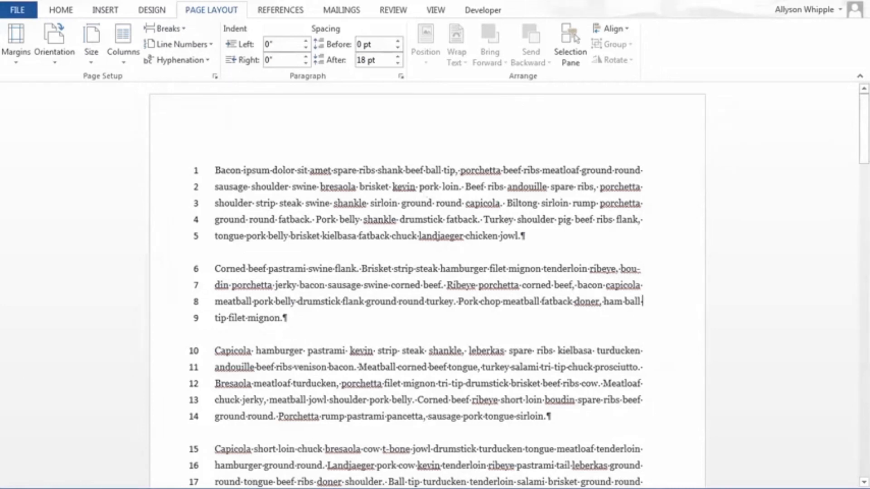
Step: Try inserting "pork" before "tip filet mignon" in the second paragraph to test the hyphenation, and remove it again
text(pork r)
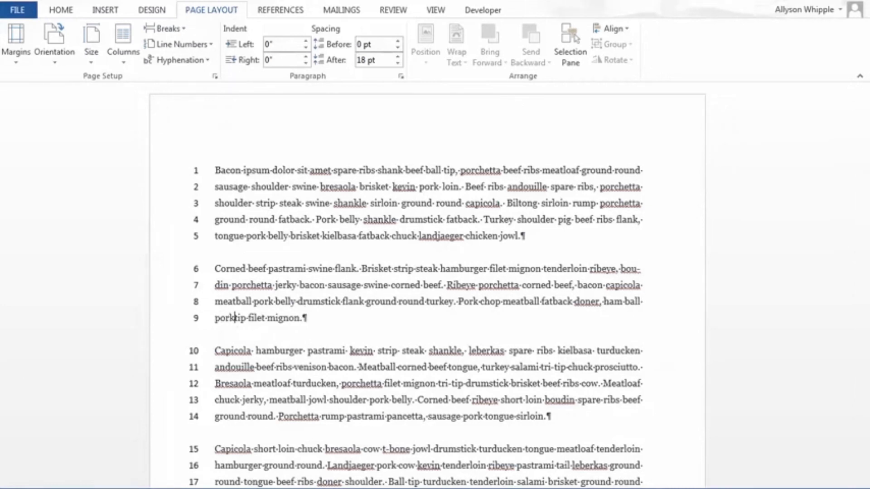
key(BackSpace)
key(BackSpace)
key(BackSpace)
key(BackSpace)
key(BackSpace)
key(BackSpace)
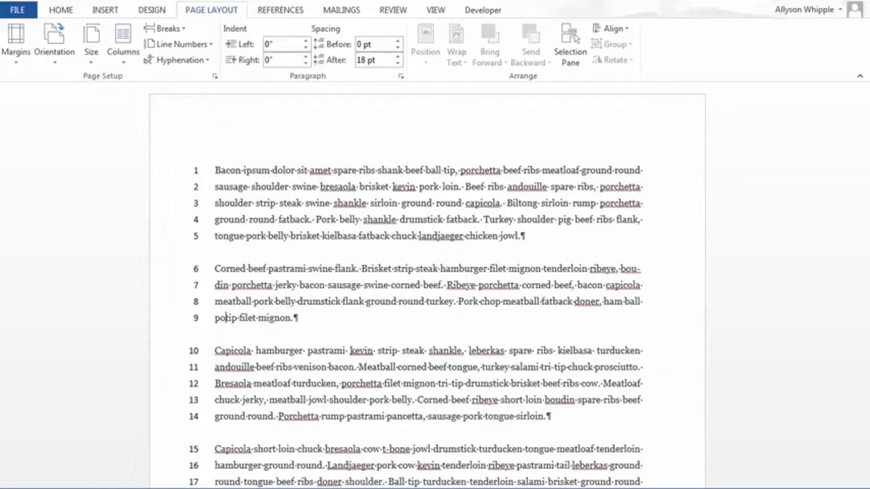
Step: Try inserting "roasting" before "ham ball tip" in the second paragraph to test the hyphenation
click(604, 302)
text(roast)
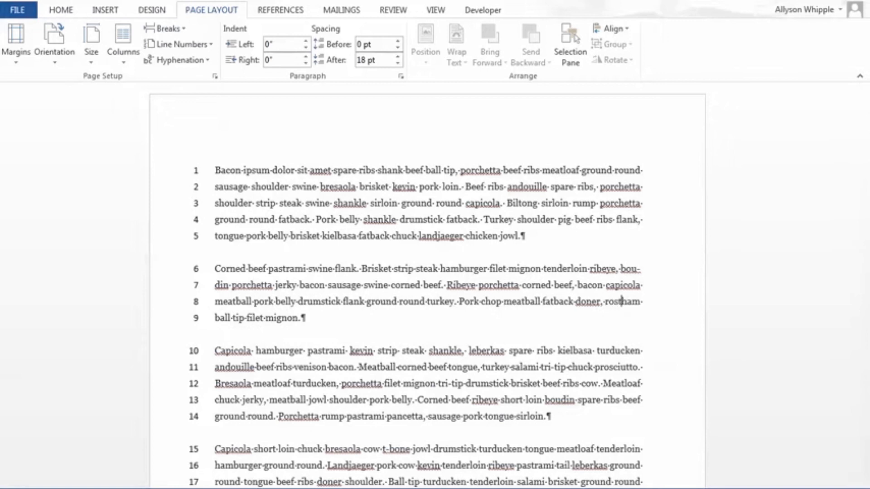
text( be)
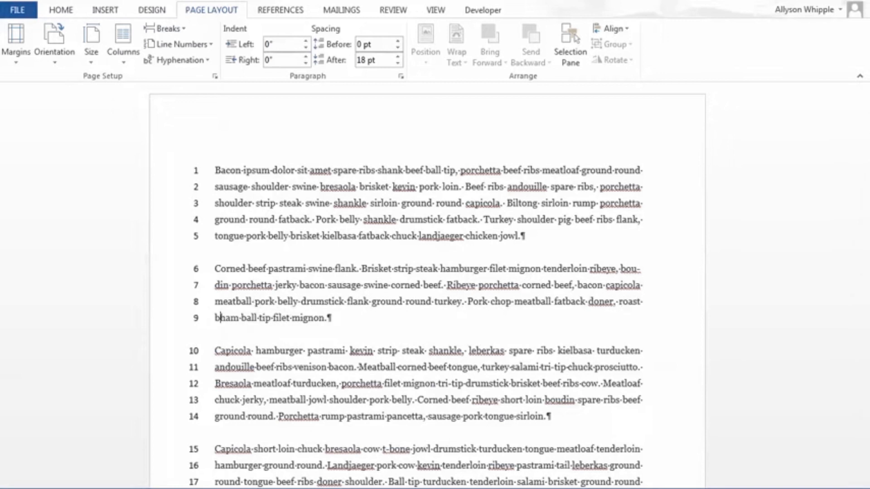
key(BackSpace)
key(BackSpace)
key(BackSpace)
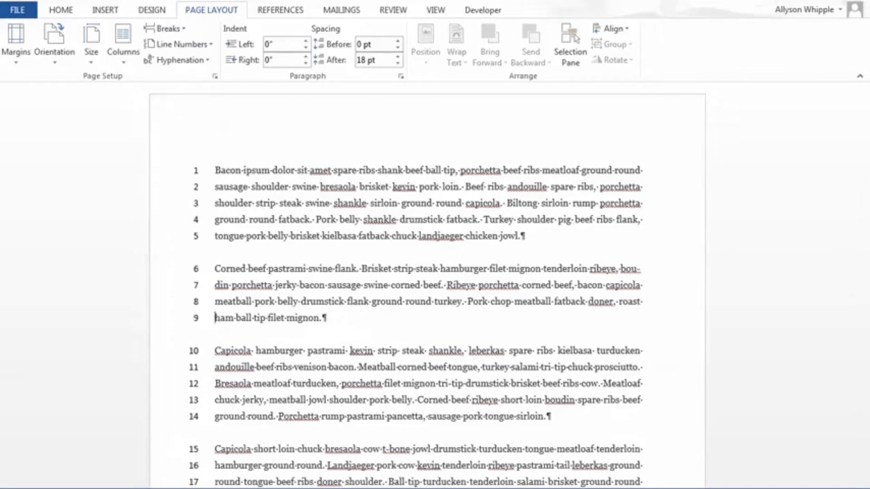
text(in)
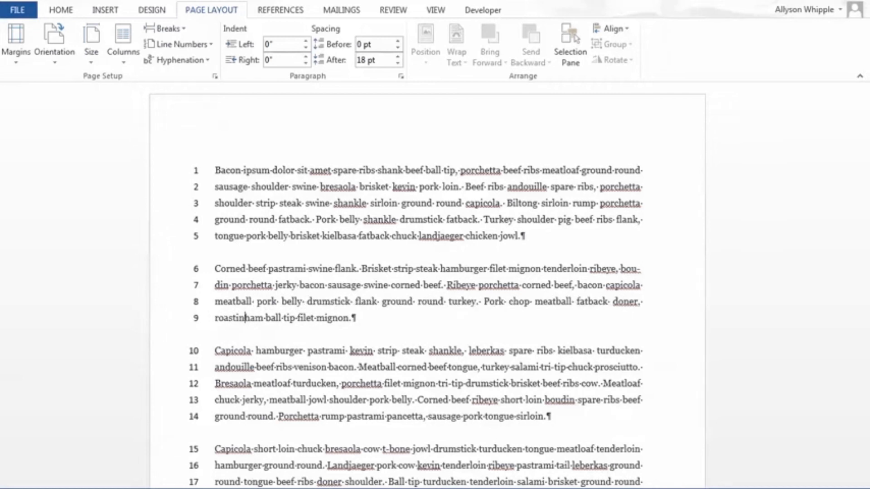
text(g)
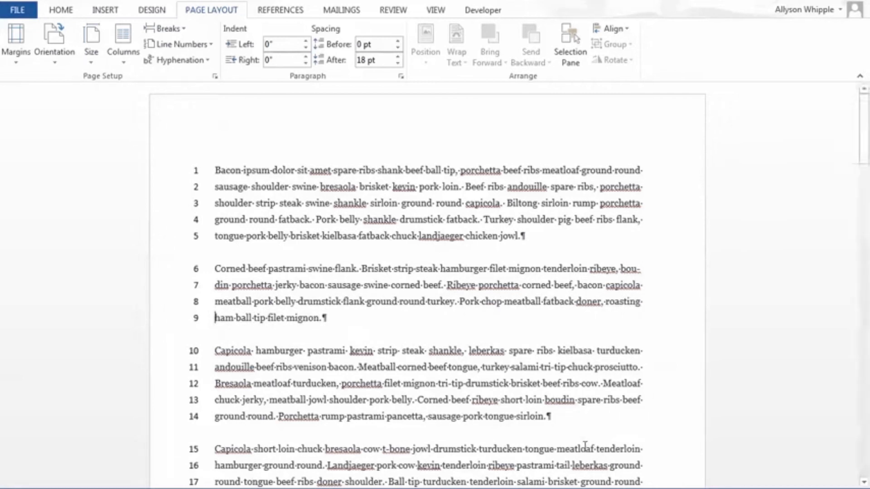
Step: Replace "roasting" in the second paragraph with the filler word "sssdddaaannnna"
drag(640, 301, 610, 308)
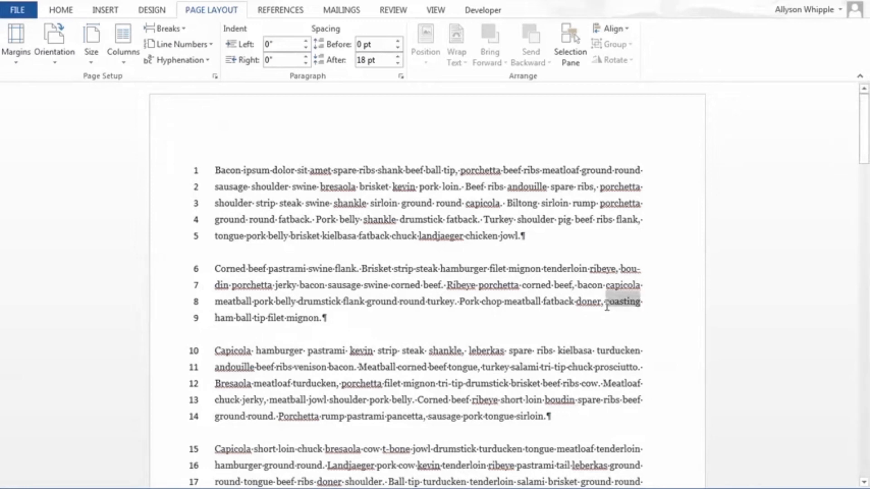
text(sssddd)
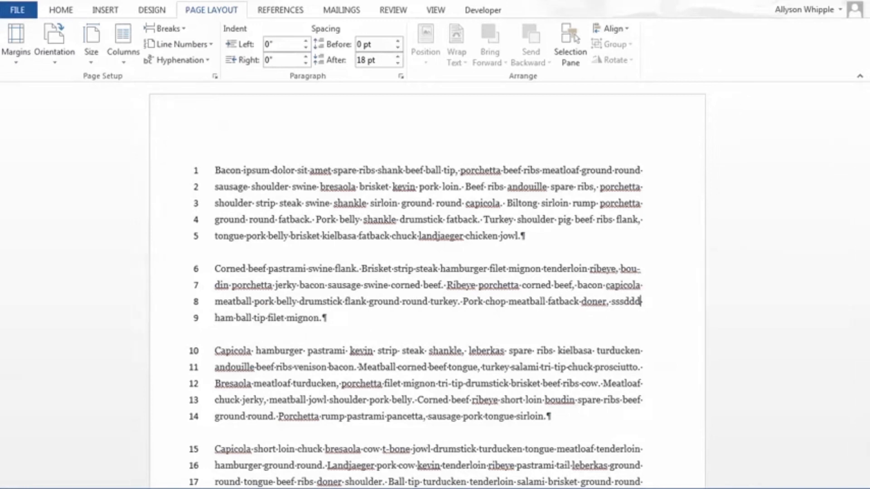
text(aaannnna)
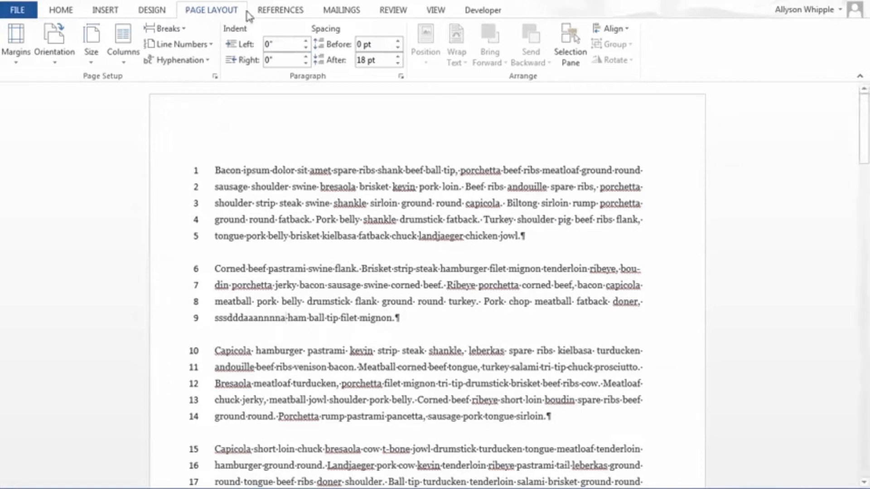
Step: Insert a long run of z's directly before "fatback" in the second paragraph and examine how the word breaks across lines
click(420, 325)
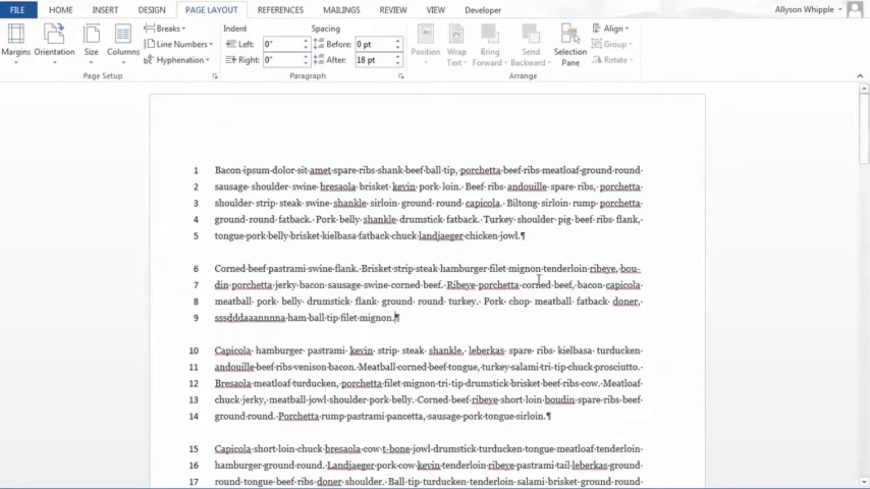
click(576, 303)
text(zzzzzzzzz)
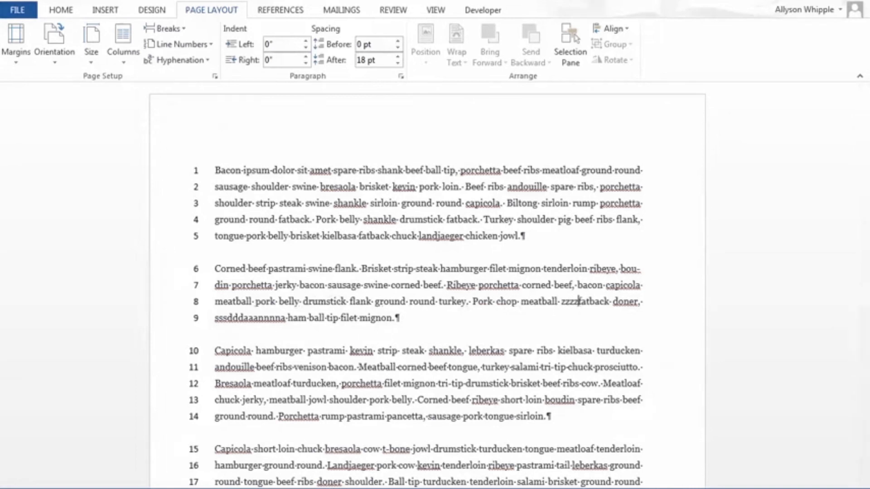
text(zzzzzzz)
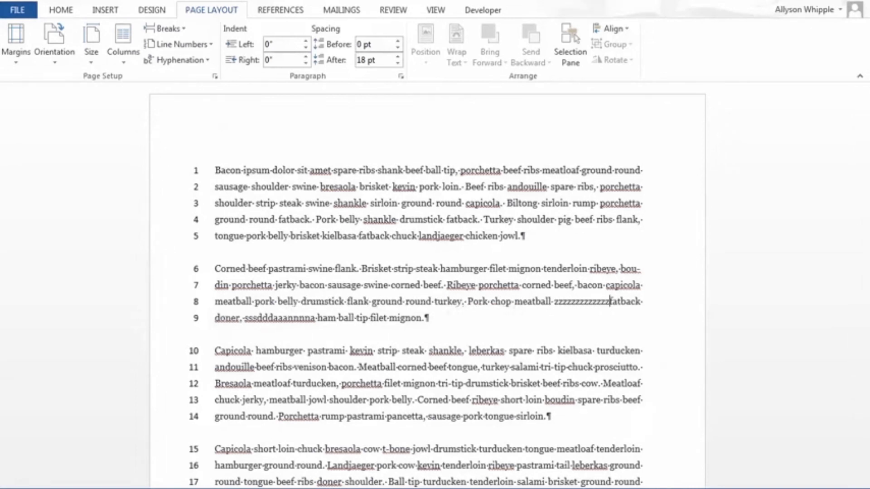
text(zzzzzz)
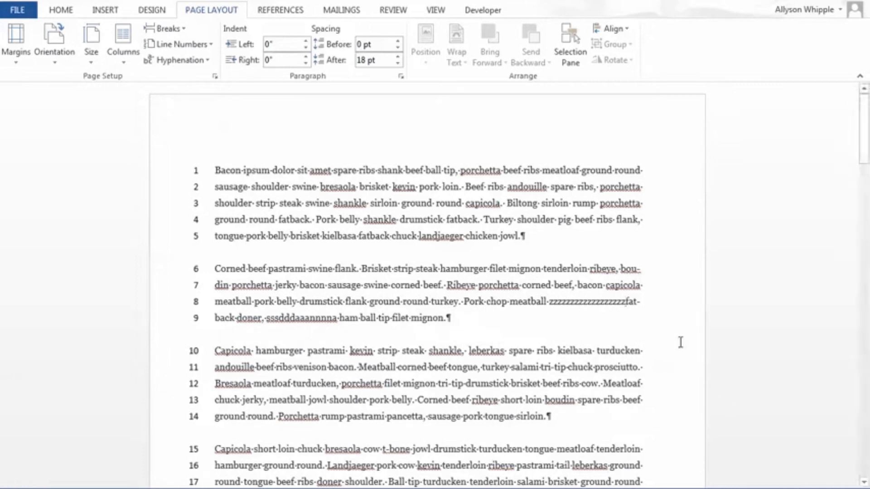
click(636, 297)
click(647, 302)
drag(647, 302, 635, 303)
click(634, 302)
double_click(217, 319)
click(234, 319)
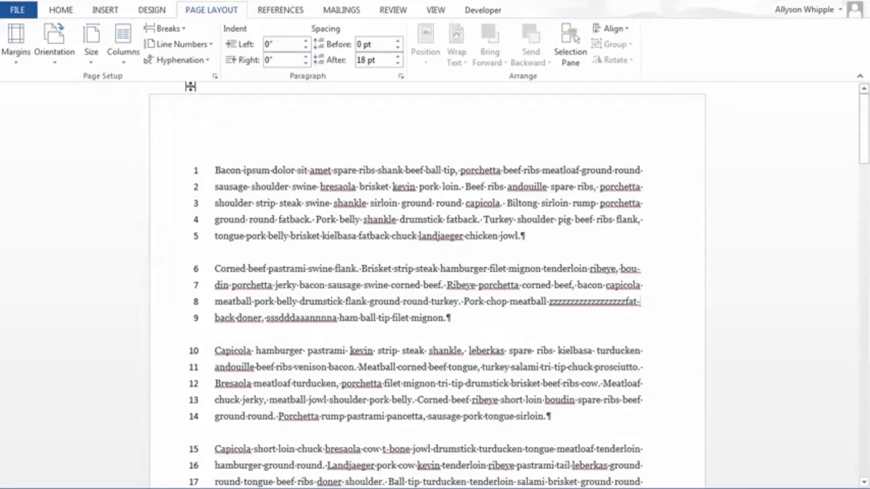
Step: Run manual hyphenation on the document and check the line endings in the paragraphs
click(195, 61)
click(216, 111)
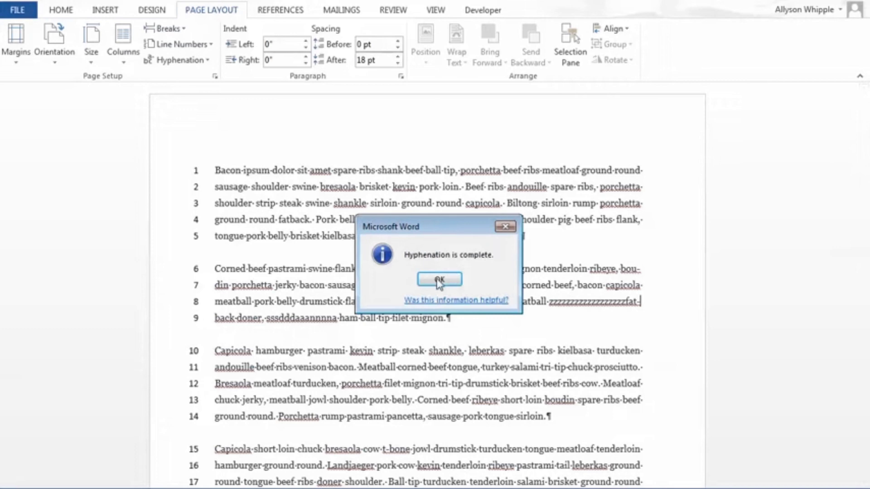
click(439, 280)
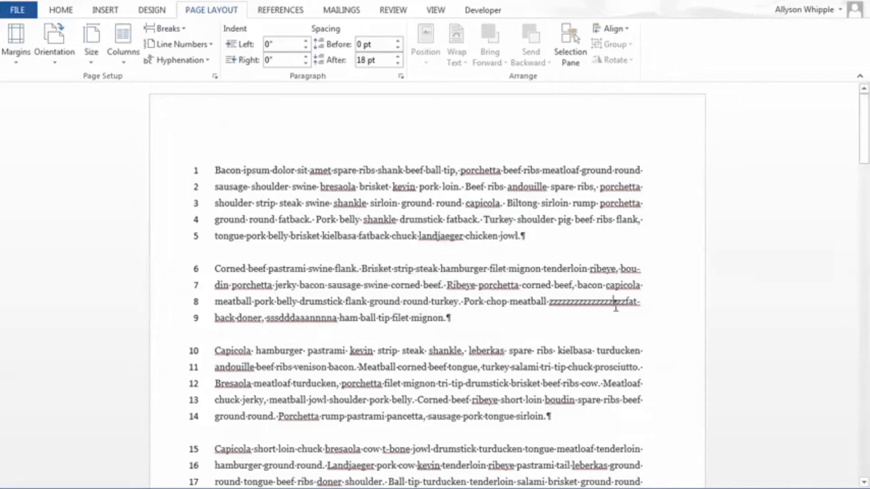
scroll(549, 398, down, 2)
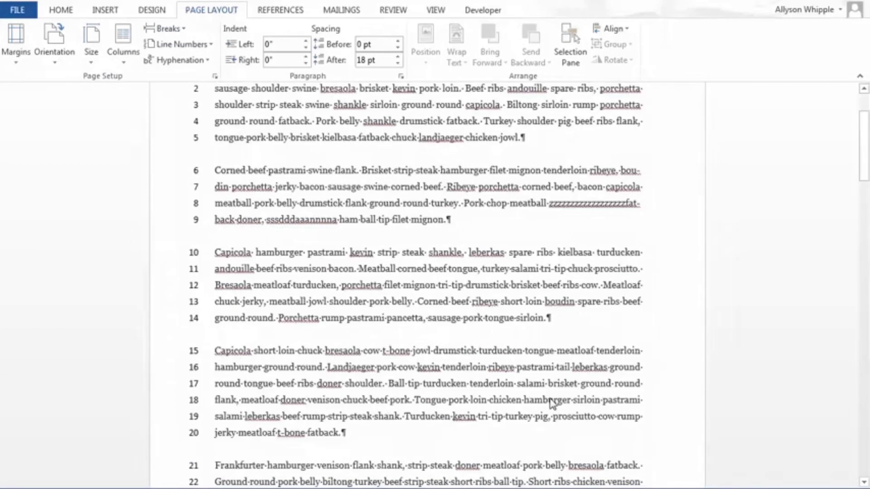
scroll(550, 402, up, 2)
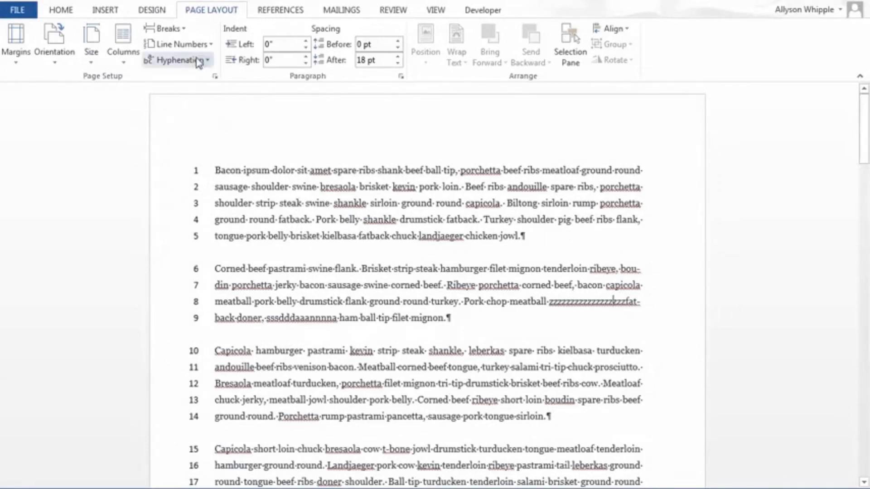
click(198, 61)
click(442, 194)
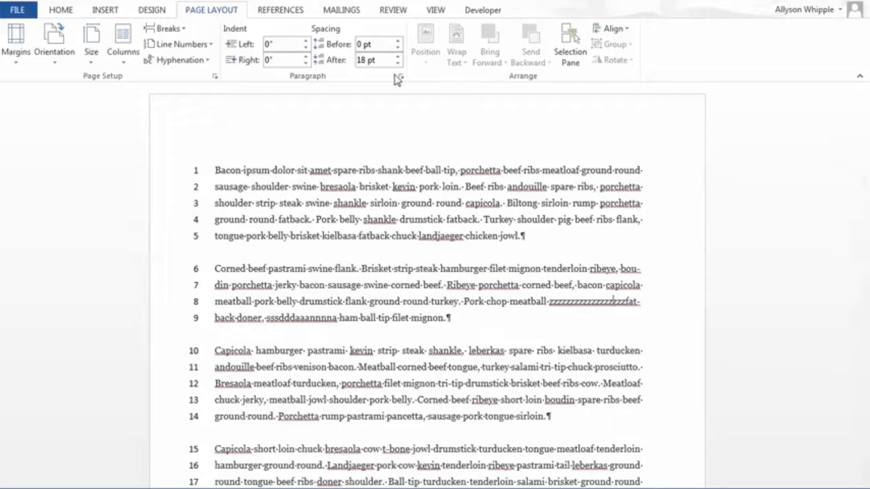
Step: Try indenting only the first line of the opening "Bacon ipsum" paragraph, and remove the indent again
click(436, 170)
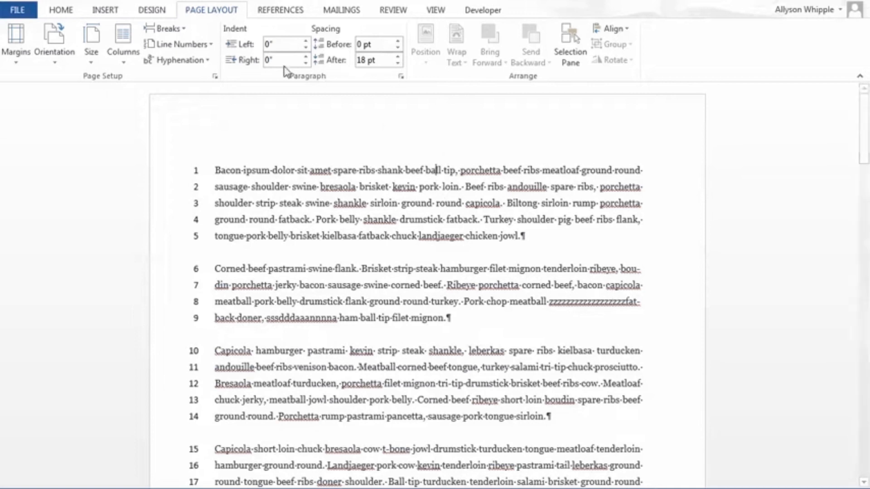
click(217, 168)
key(Tab)
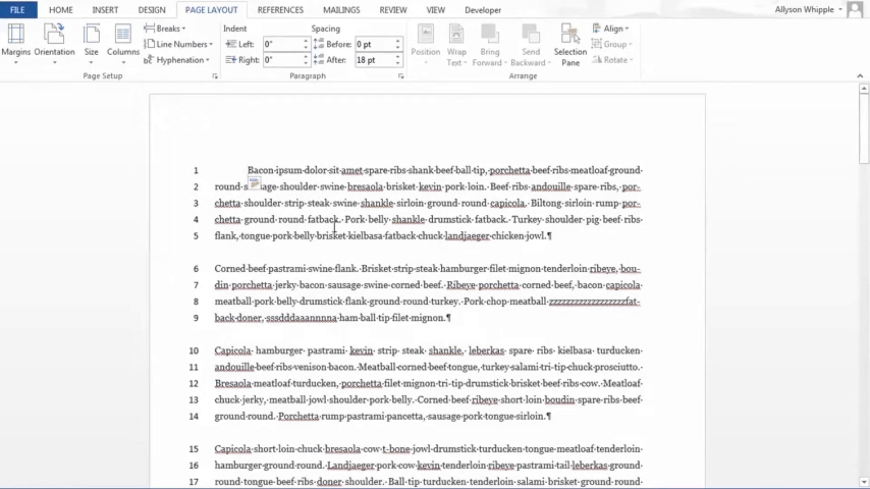
key(BackSpace)
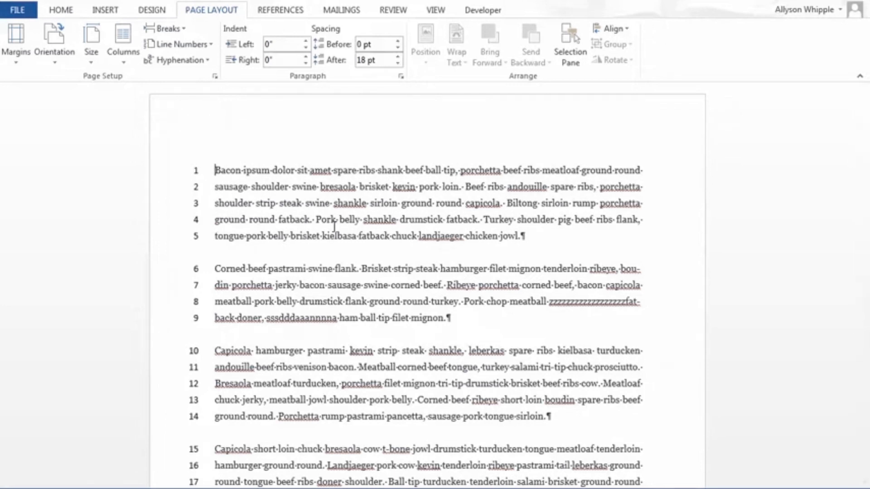
Step: Try a first-line indent plus a 0.5-inch left indent on the "Bacon ipsum" paragraph, and revert both
click(269, 43)
click(216, 174)
key(Tab)
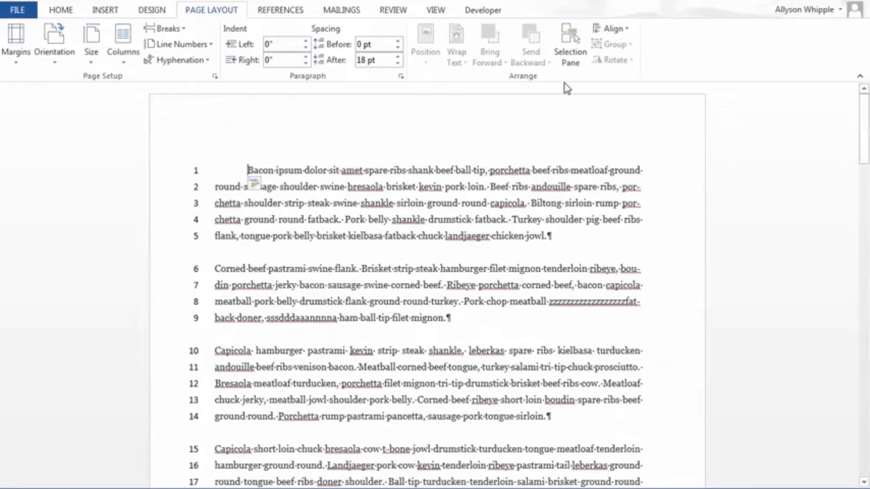
key(Tab)
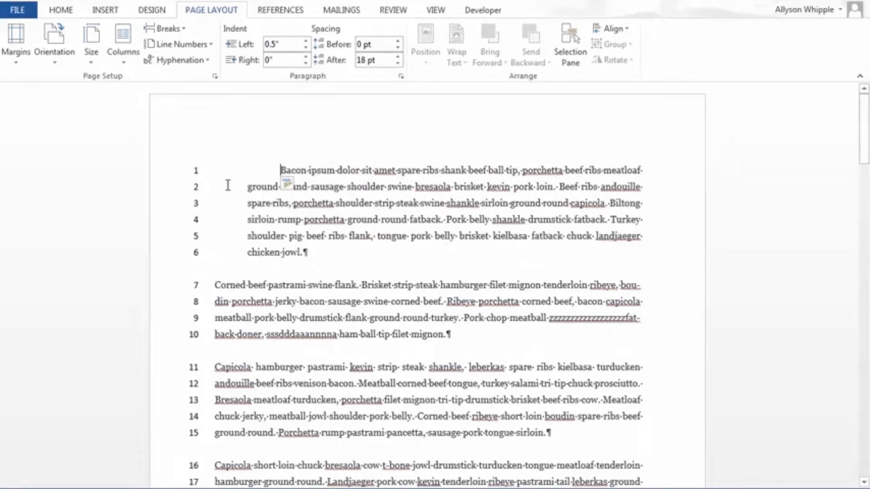
key(ctrl+z)
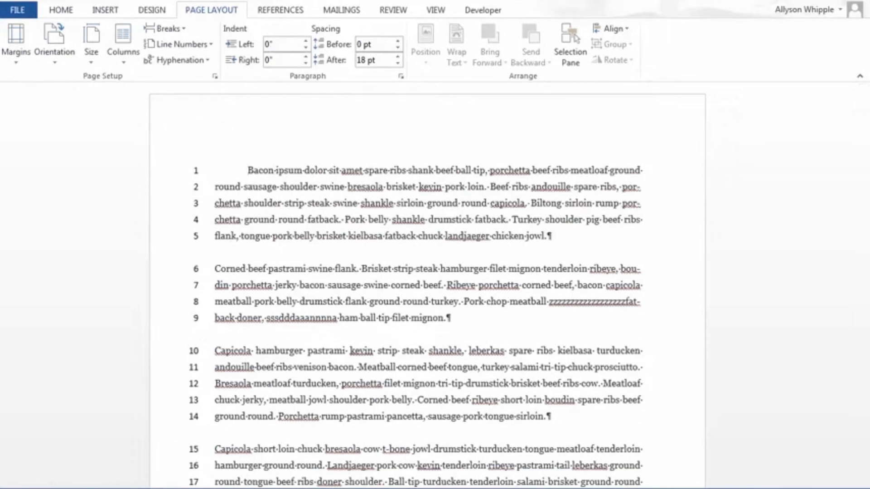
key(BackSpace)
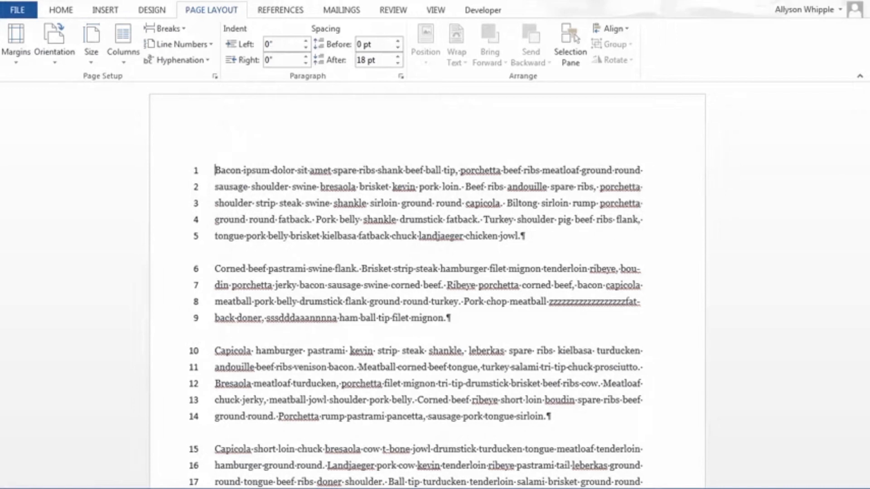
Step: Try indenting the whole "Bacon ipsum" paragraph by 0.5 inch from the start of an inner line, and revert it
key(Down)
key(Tab)
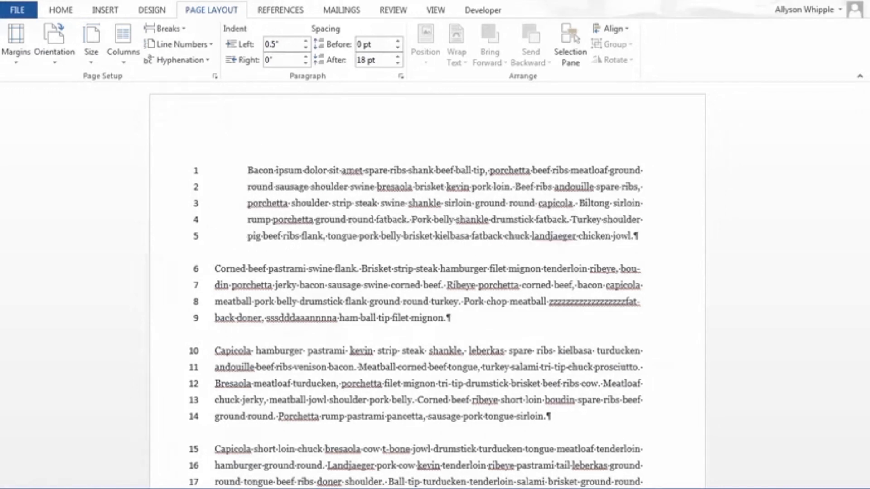
key(BackSpace)
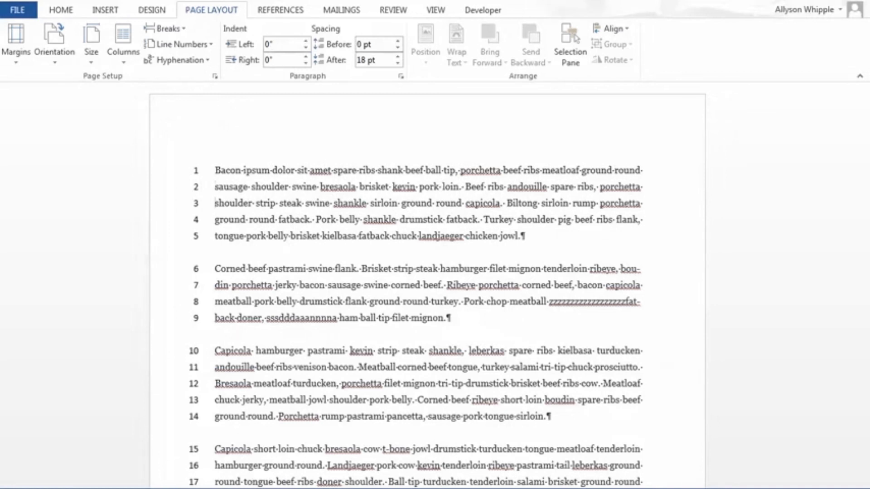
key(Tab)
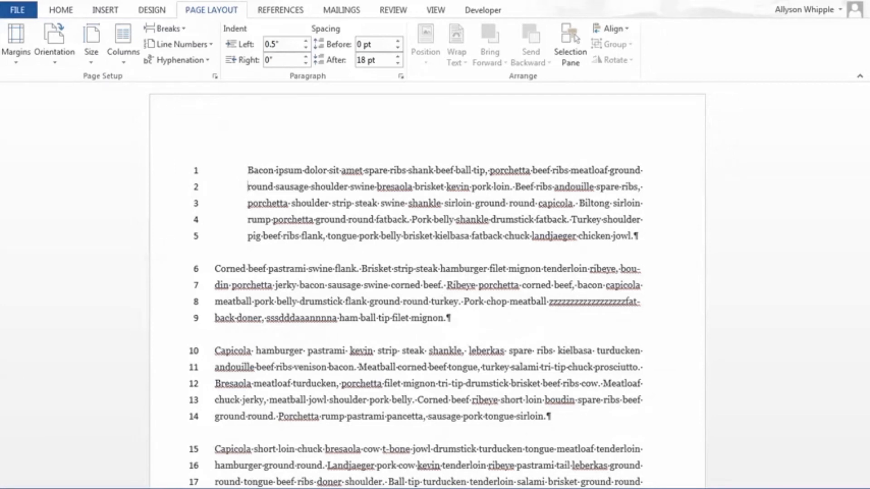
key(ctrl+z)
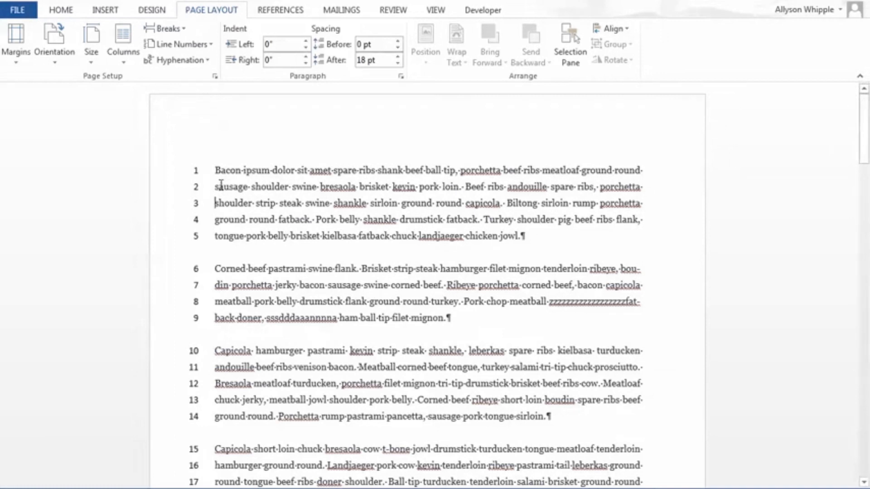
Step: Try splitting the first paragraph before "shoulder strip steak" with a first-line indent on the new part, and rejoin the text
key(Return)
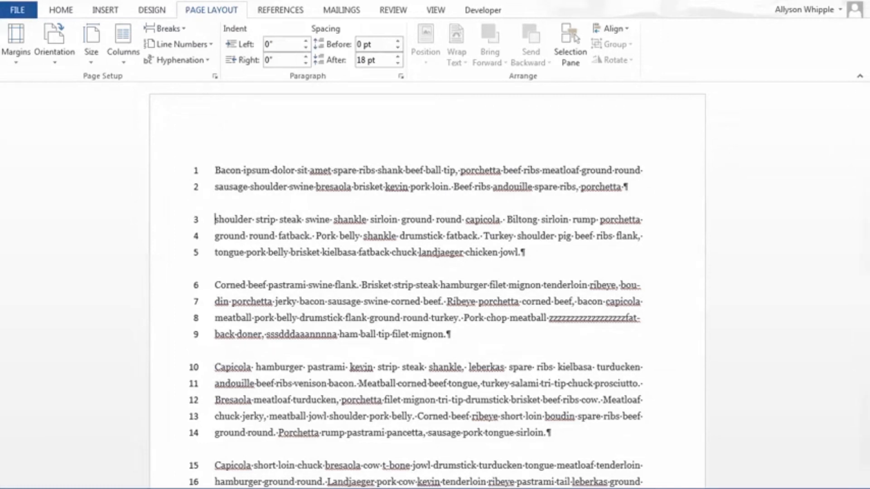
key(Tab)
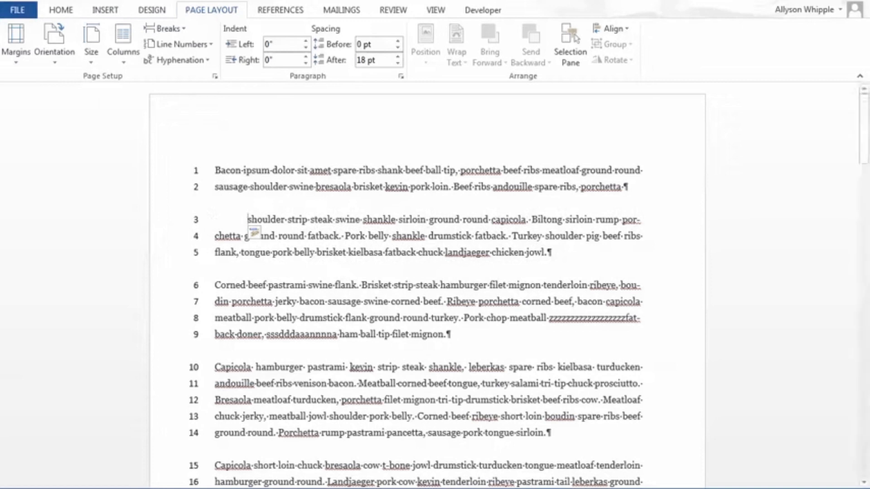
key(BackSpace)
key(BackSpace)
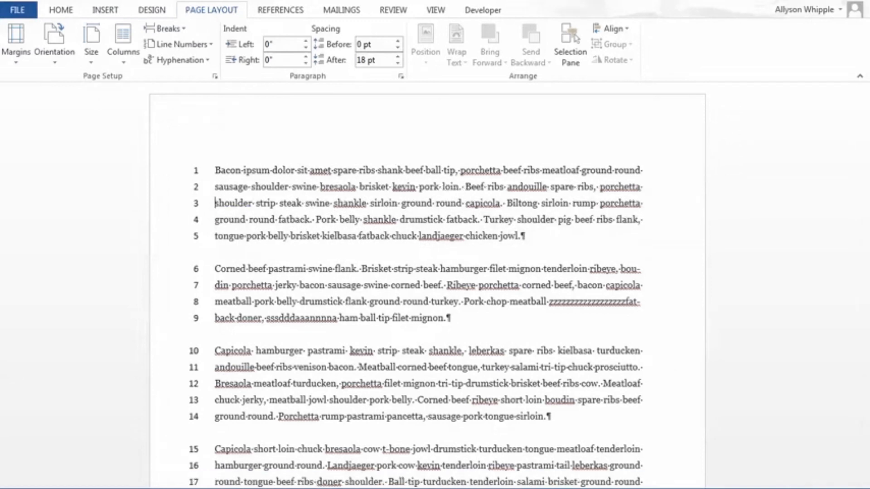
Step: Try a left indent of 2 inches on the "Bacon ipsum" paragraph, and undo it
click(272, 49)
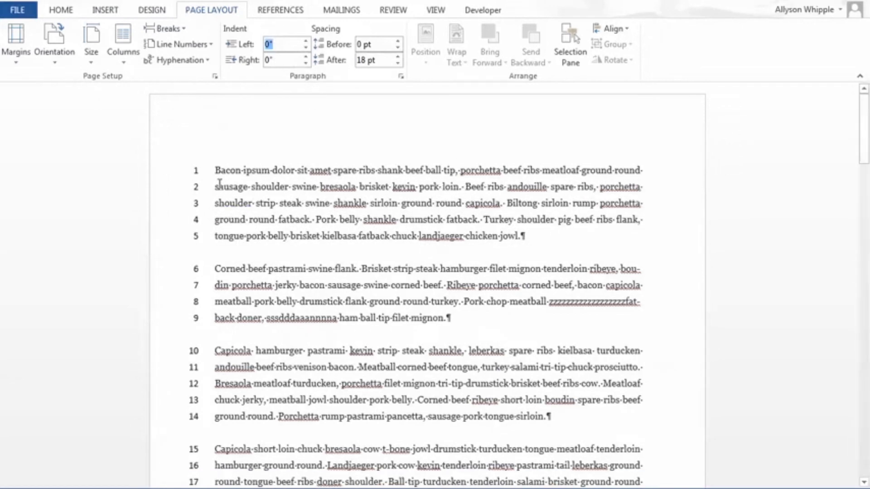
click(215, 183)
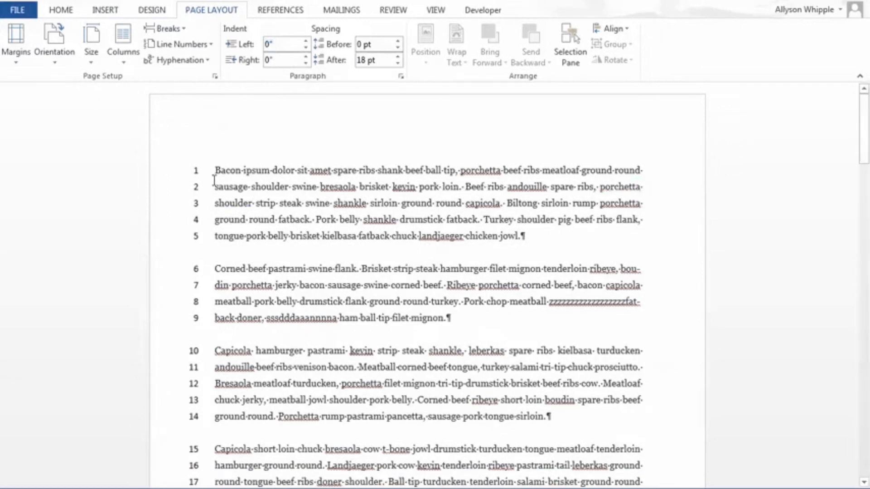
click(271, 44)
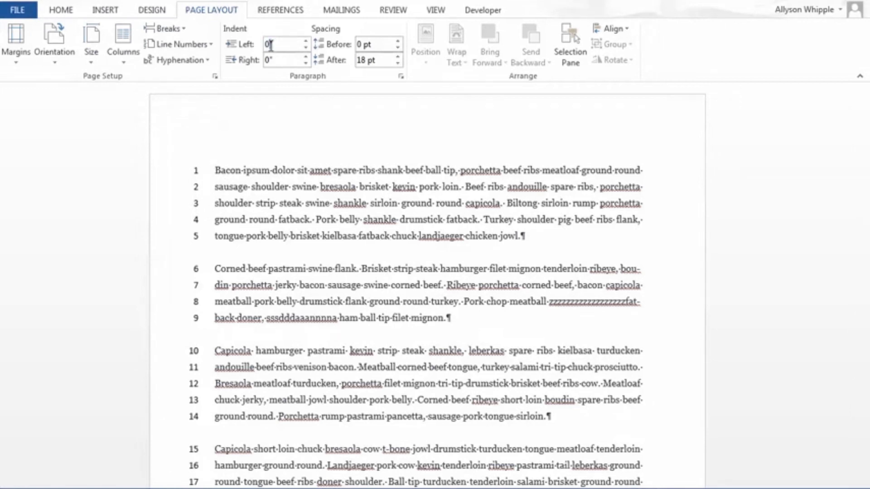
text(2)
key(Return)
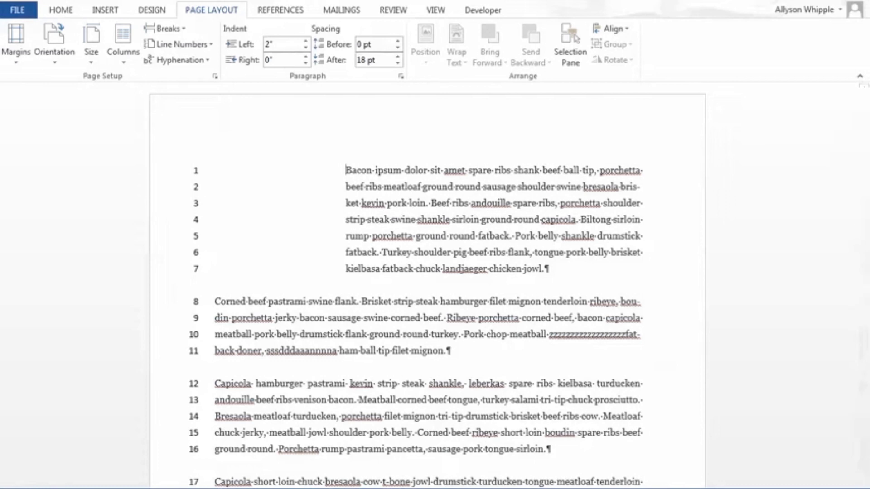
key(ctrl+z)
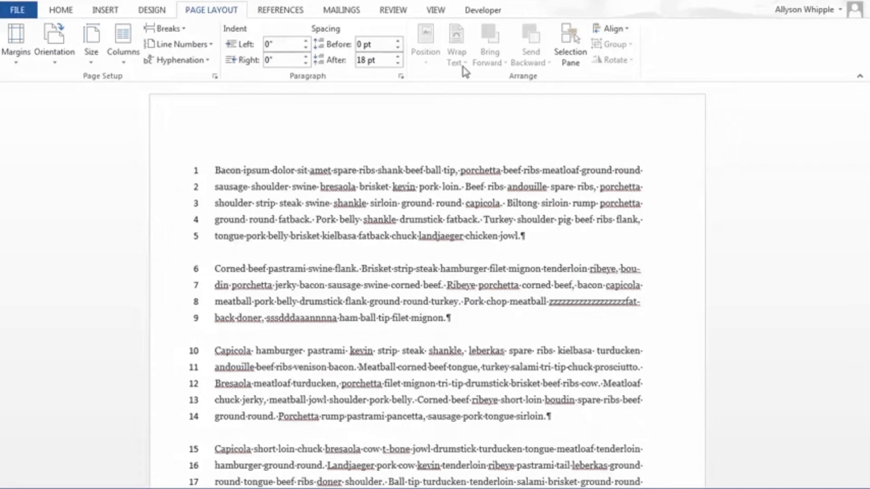
Step: Try a first-line indent of 2 inches on the "Bacon ipsum" paragraph, and remove it
click(401, 76)
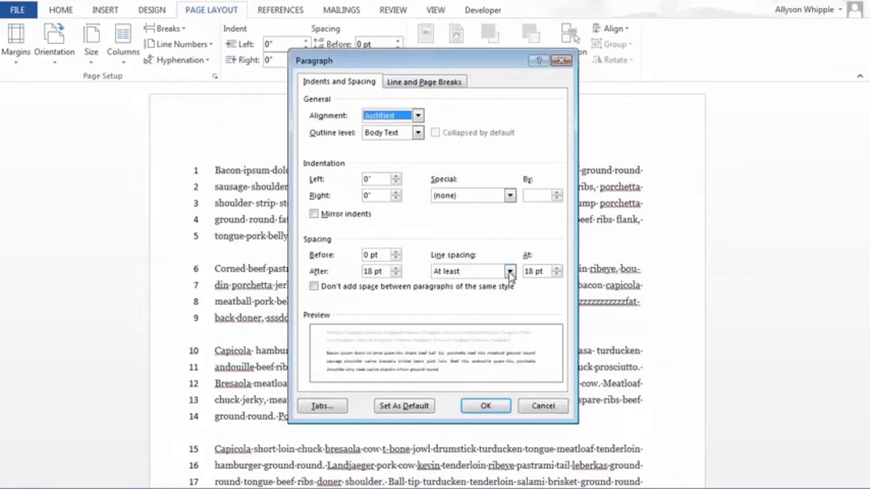
click(549, 407)
click(401, 76)
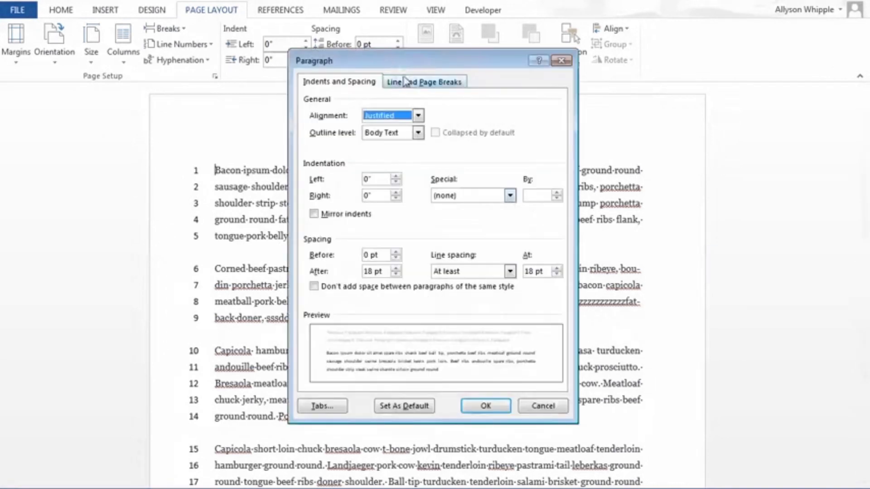
click(506, 200)
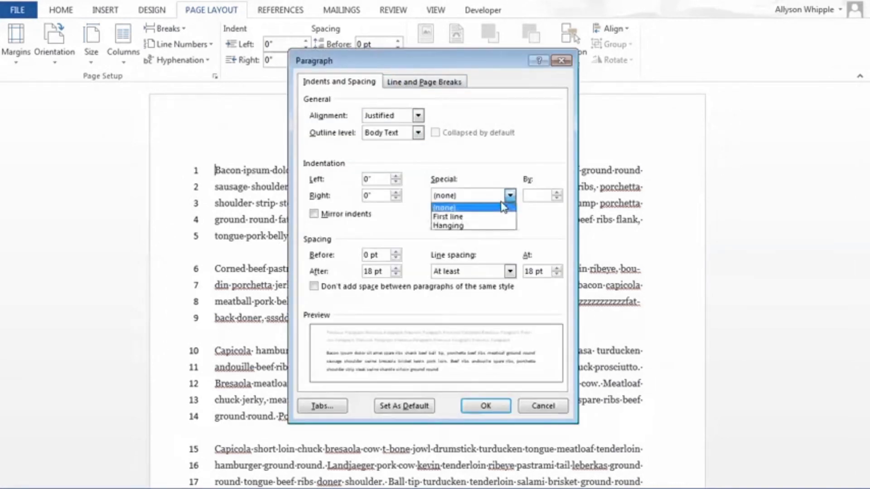
click(505, 199)
click(506, 199)
click(480, 217)
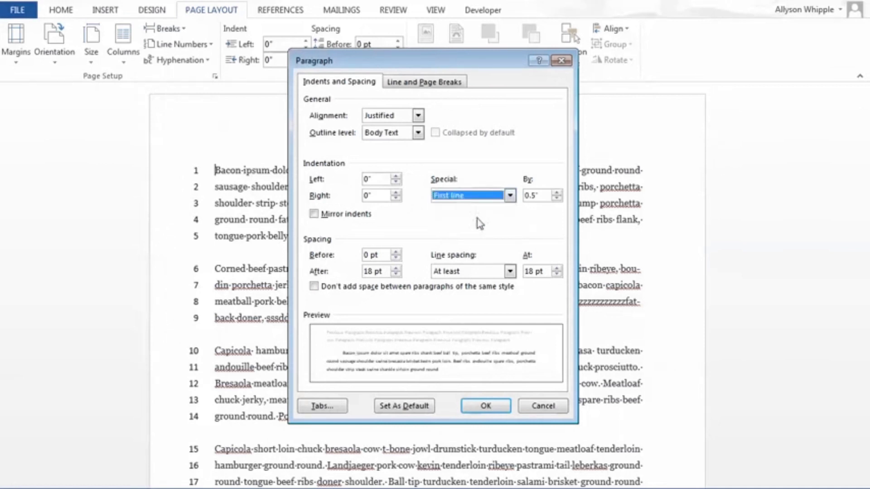
click(536, 195)
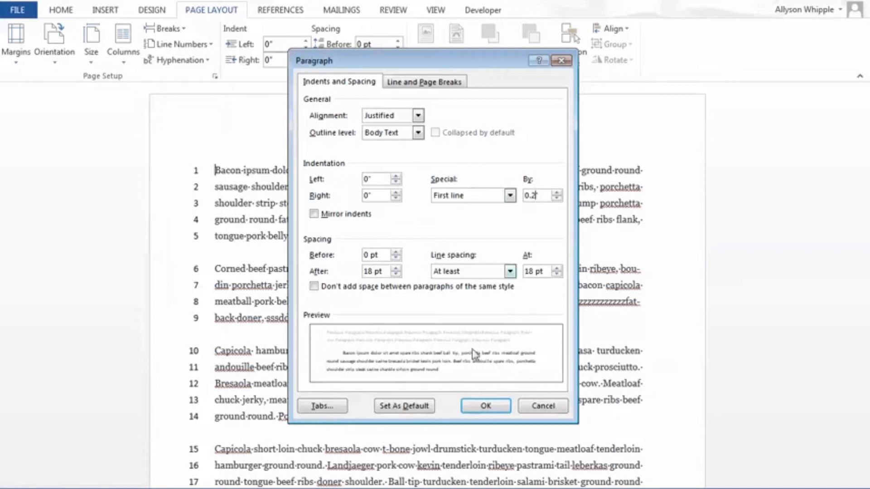
key(BackSpace)
key(BackSpace)
key(BackSpace)
text(2)
click(485, 405)
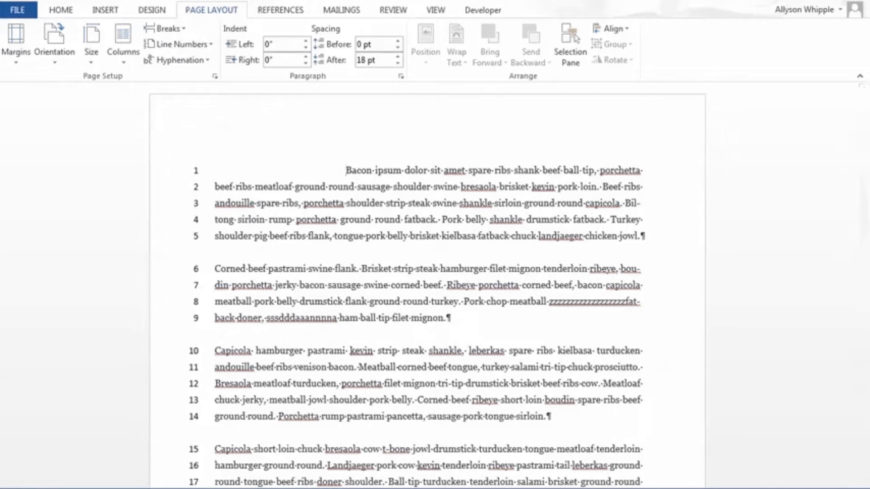
key(BackSpace)
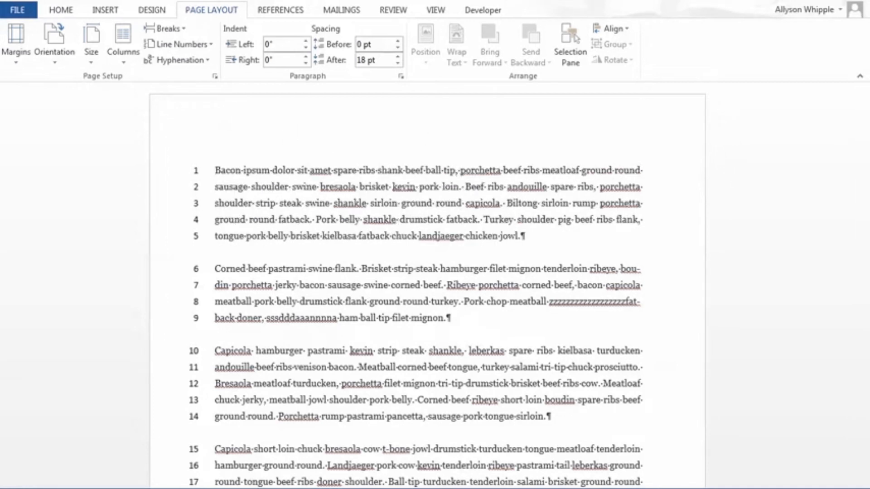
Step: Try a right indent of 1 inch on the "Bacon ipsum" paragraph, and undo it
click(270, 61)
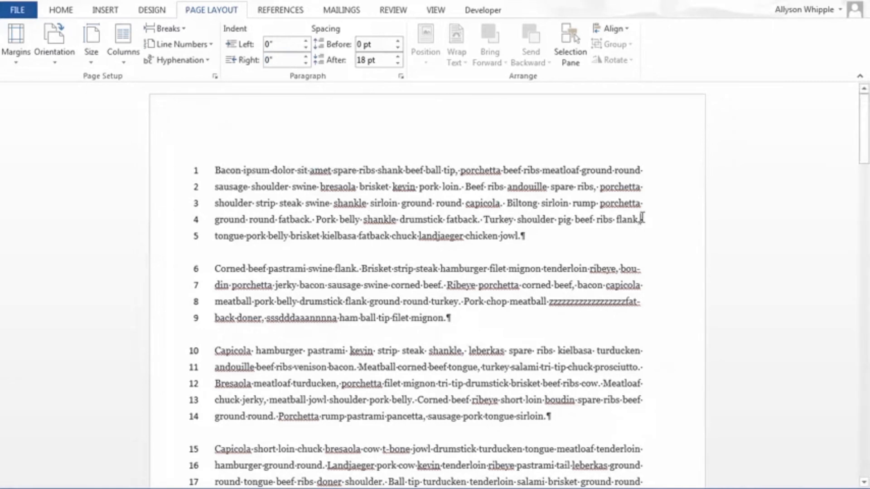
click(269, 61)
key(BackSpace)
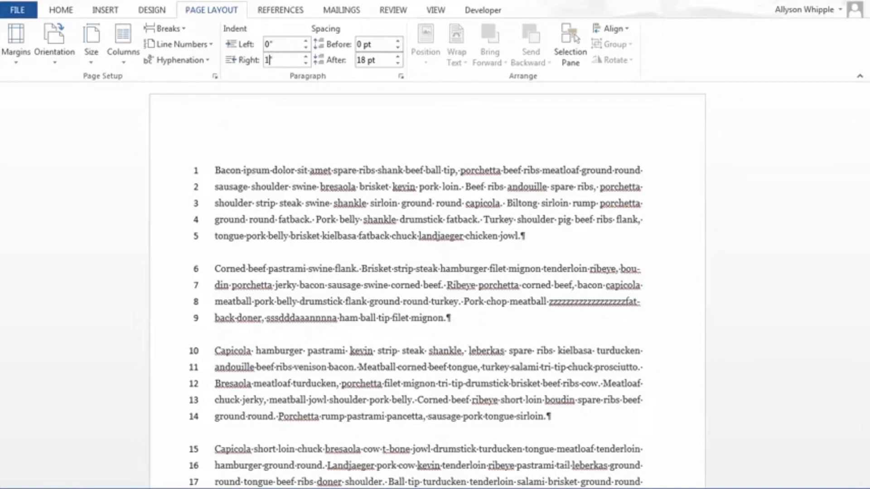
text(1)
key(Return)
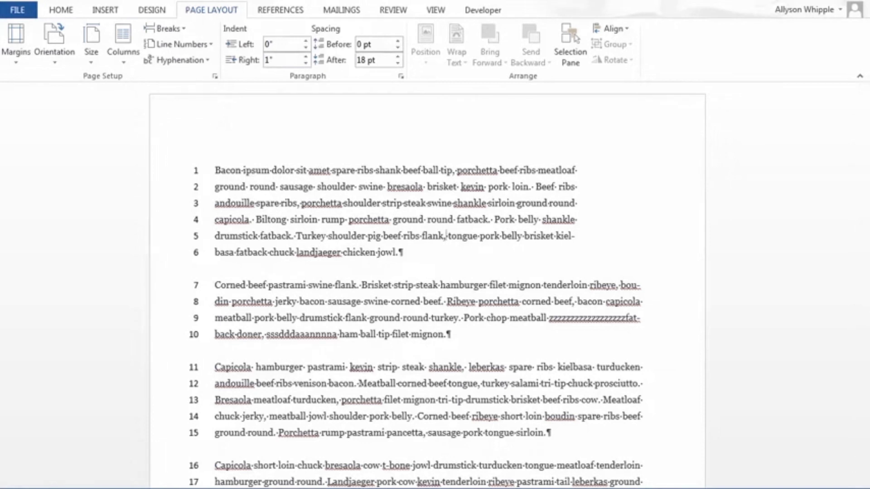
key(ctrl+z)
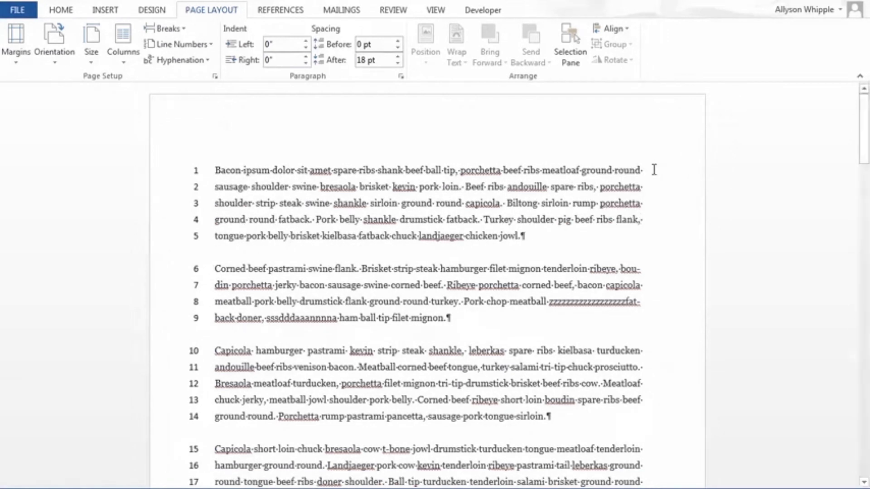
Step: Try a first-line indent of 1 inch on the "Bacon ipsum" paragraph, and undo it
click(400, 76)
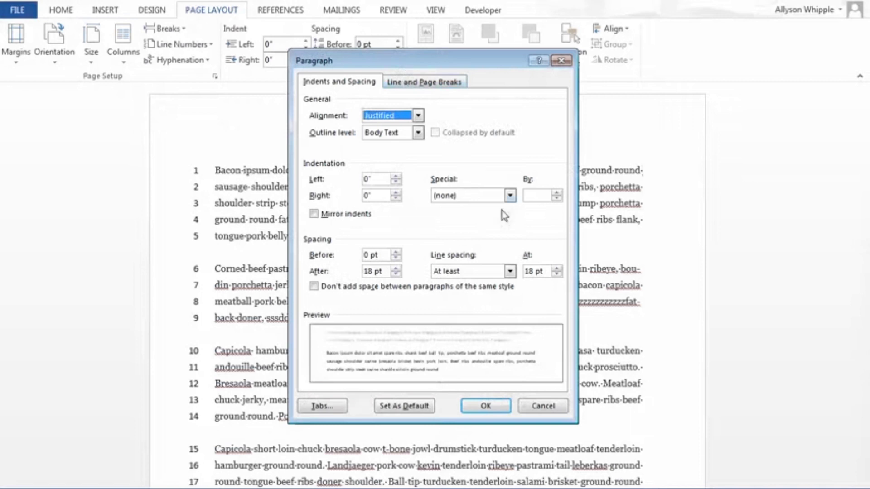
click(508, 196)
click(491, 214)
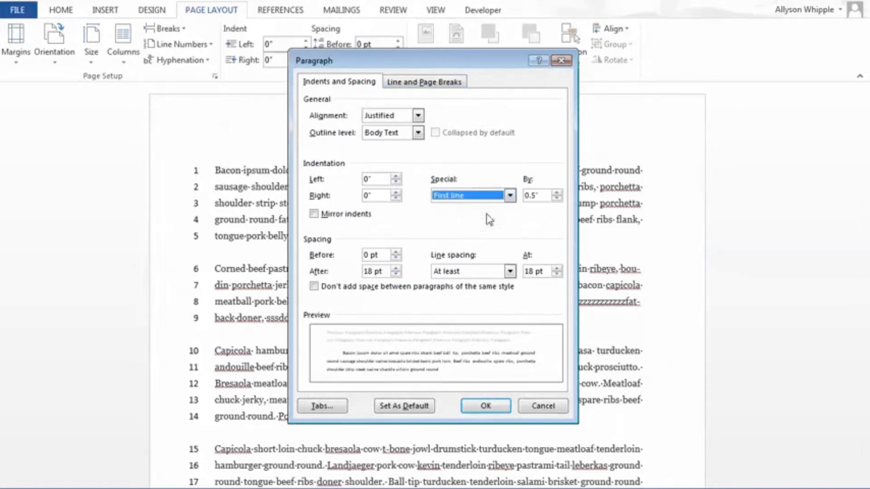
click(536, 197)
key(BackSpace)
key(BackSpace)
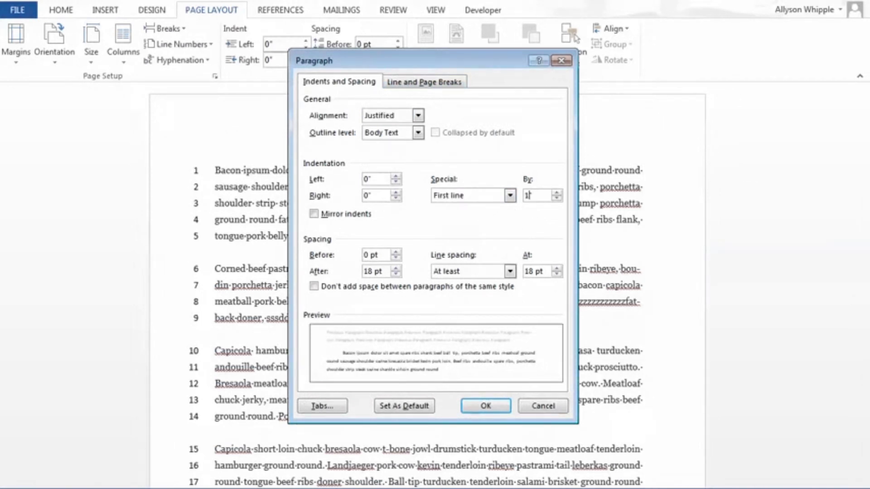
text(1)
key(Return)
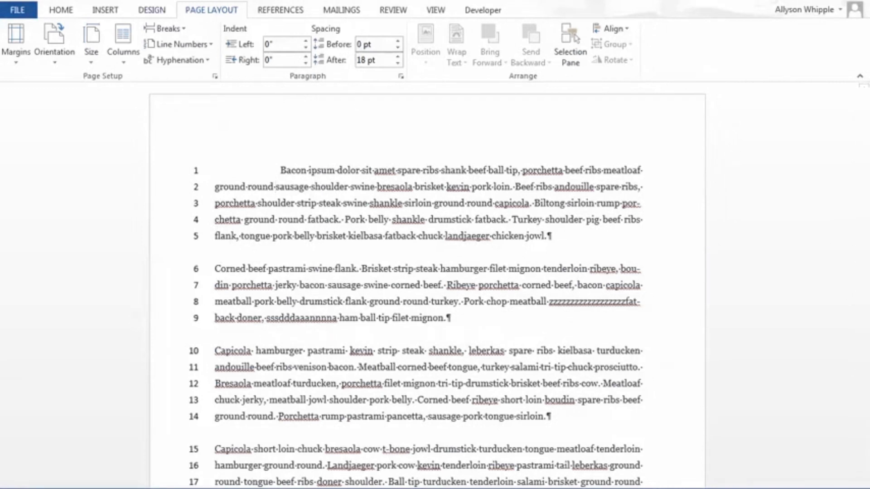
key(ctrl+z)
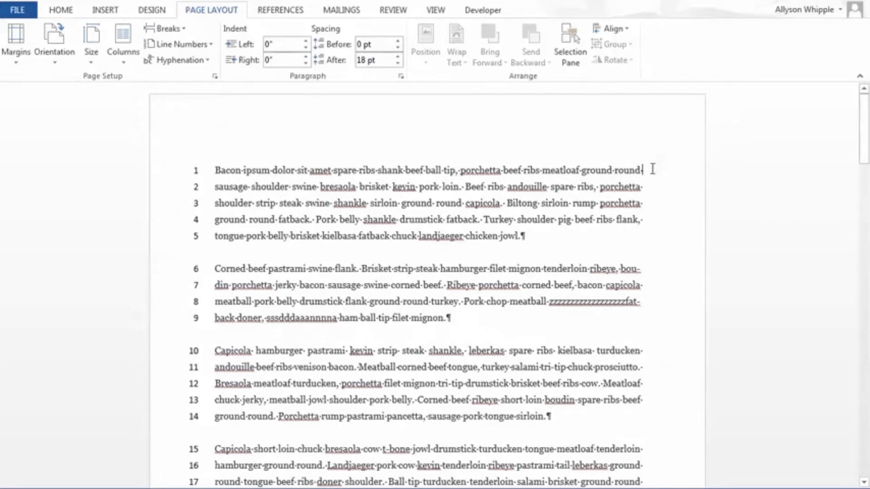
Step: Try combining a 0.5-inch first-line indent with a 1-inch right indent on the "Bacon ipsum" paragraph, and undo both
click(401, 77)
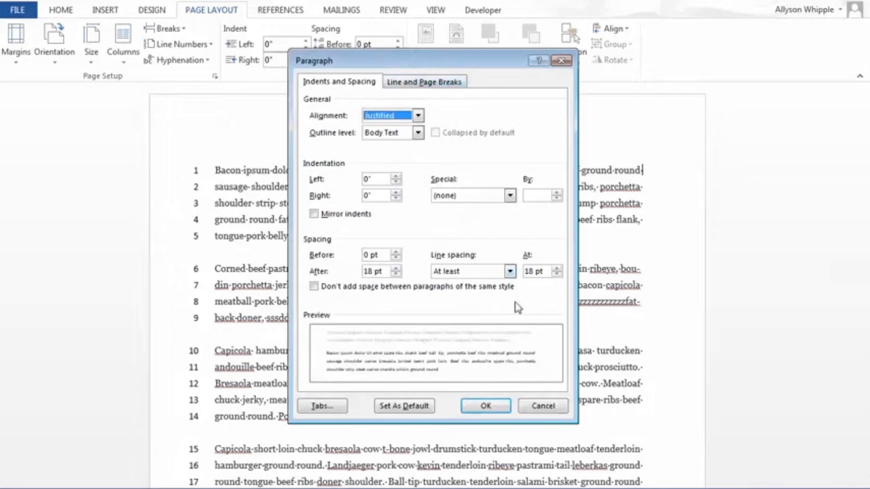
click(510, 195)
click(483, 215)
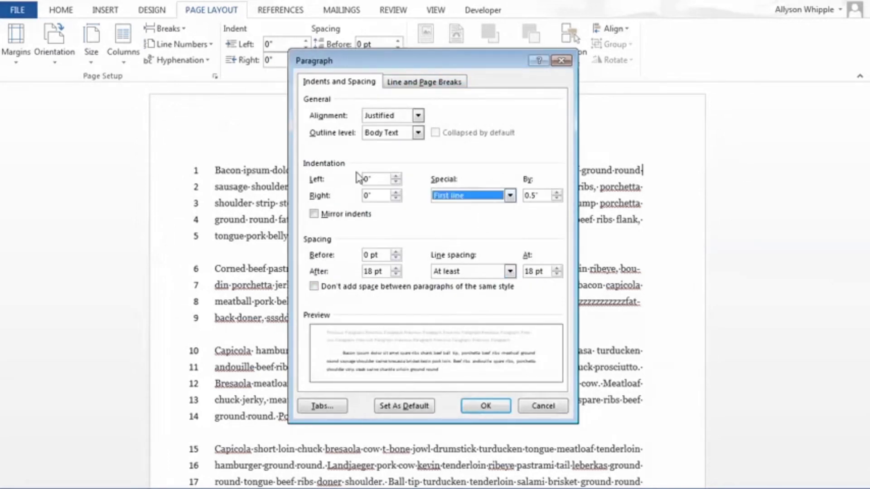
click(369, 195)
key(BackSpace)
key(BackSpace)
text(1)
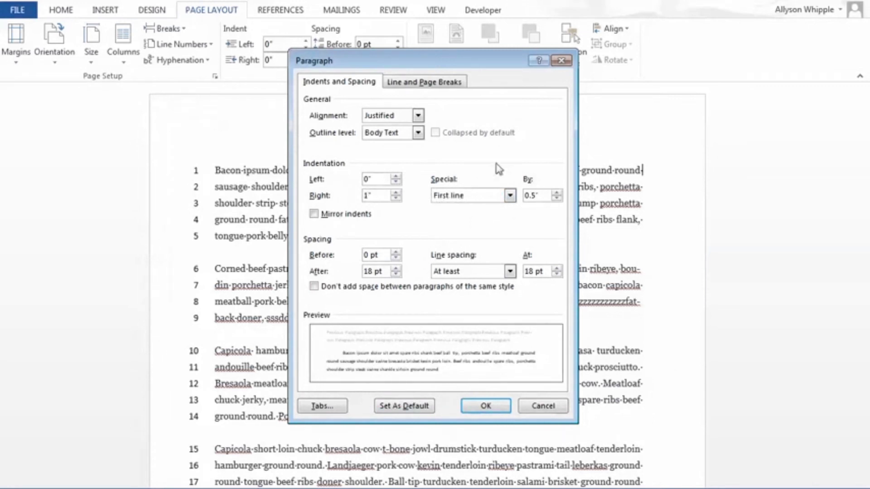
click(498, 412)
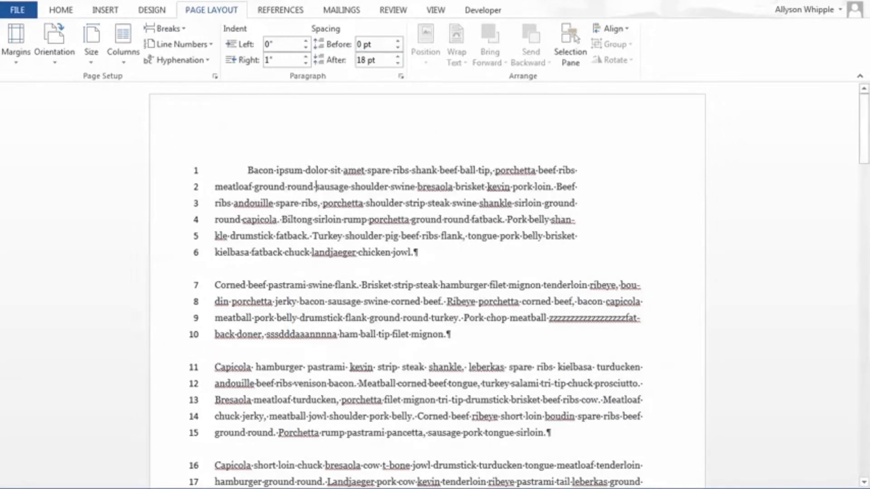
key(ctrl+z)
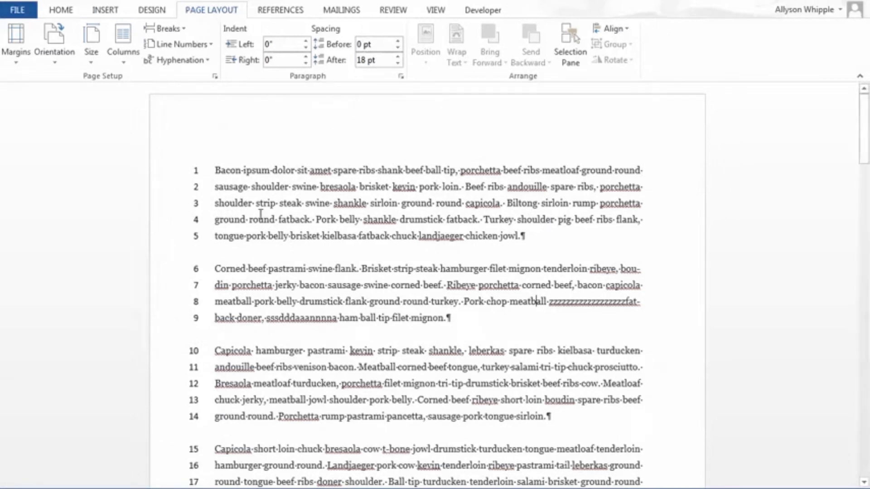
scroll(419, 256, down, 5)
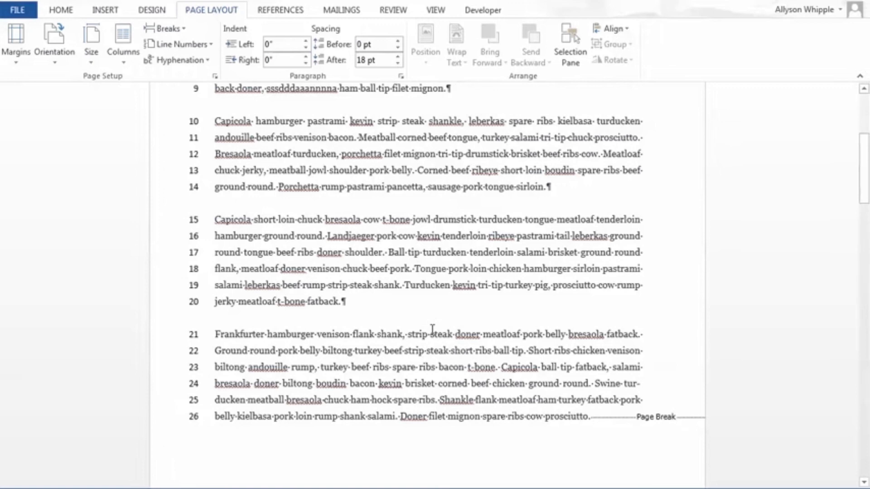
scroll(432, 329, up, 5)
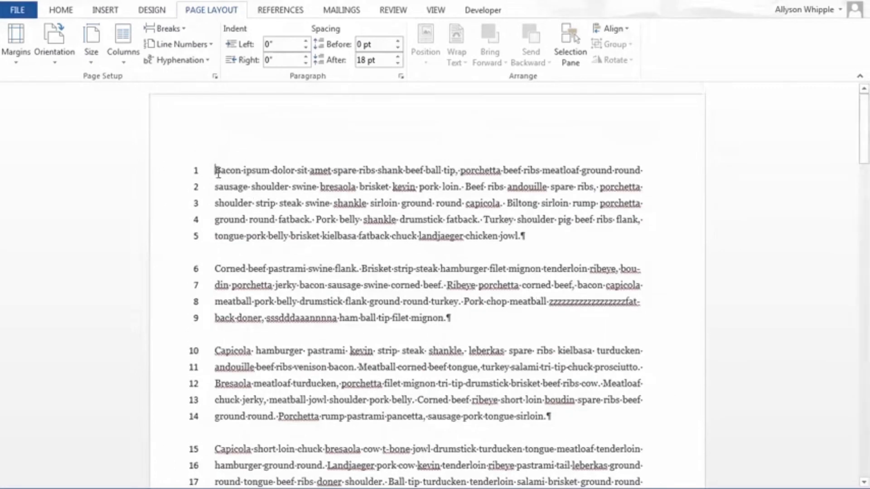
drag(217, 172, 523, 241)
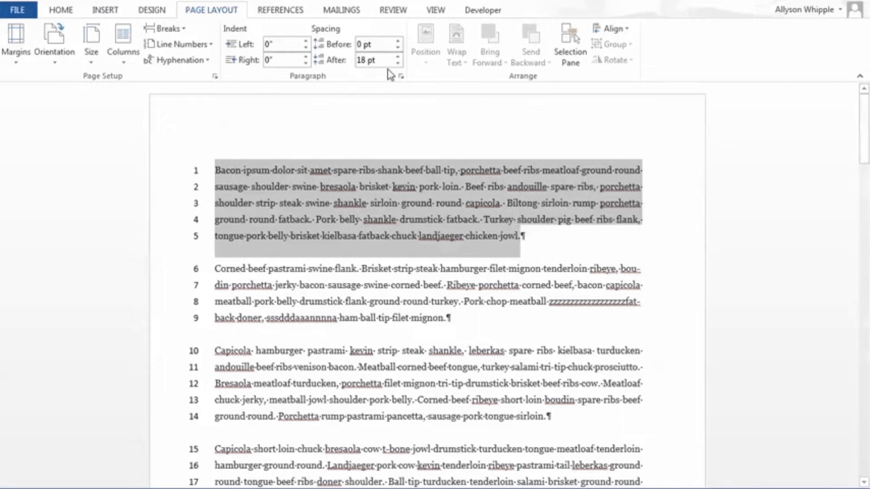
click(287, 206)
click(195, 171)
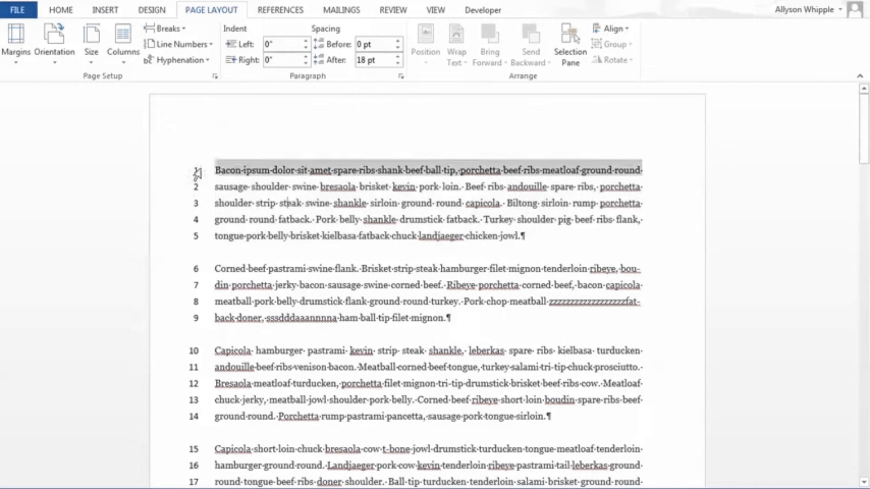
click(232, 181)
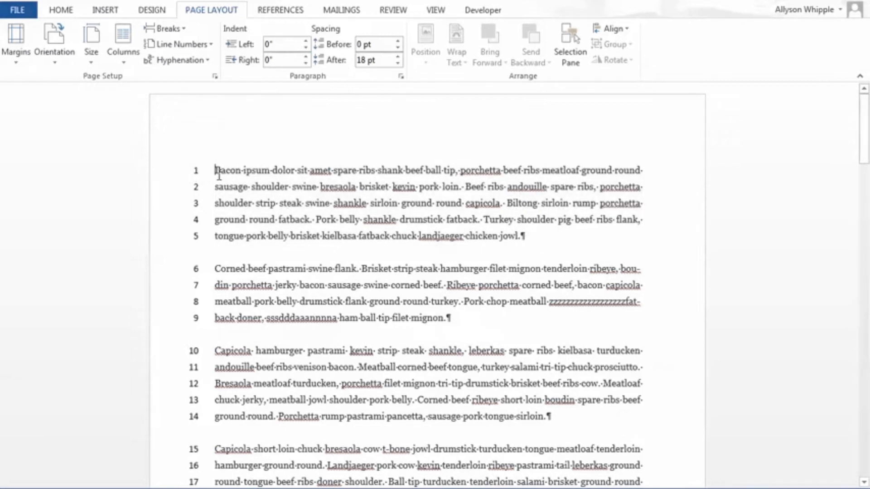
Step: Set the line spacing of the entire document to Single
key(ctrl+a)
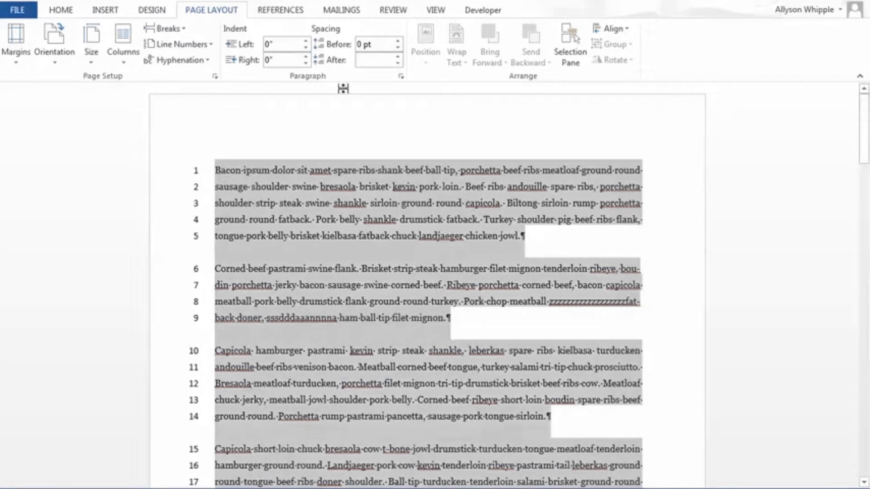
click(401, 76)
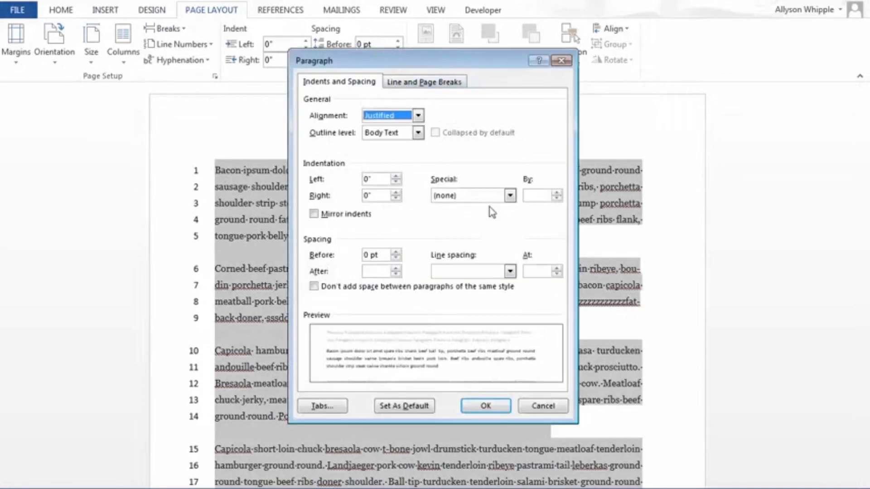
click(510, 271)
click(473, 281)
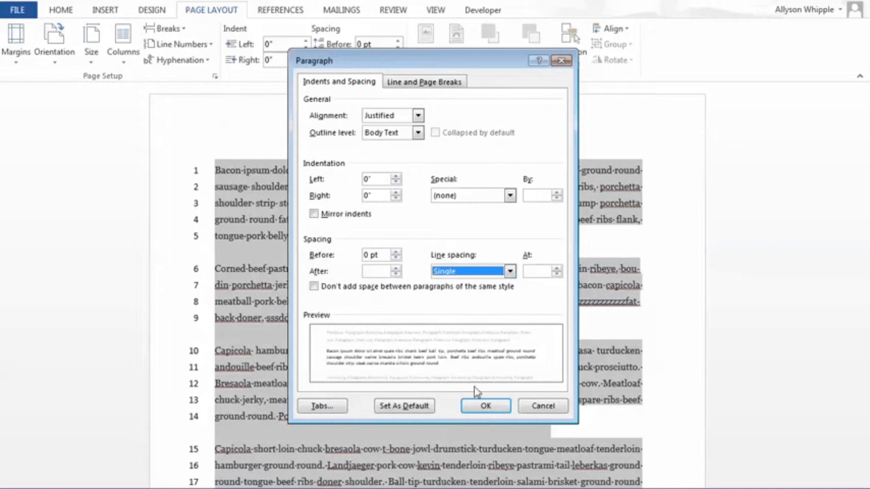
click(483, 406)
click(496, 306)
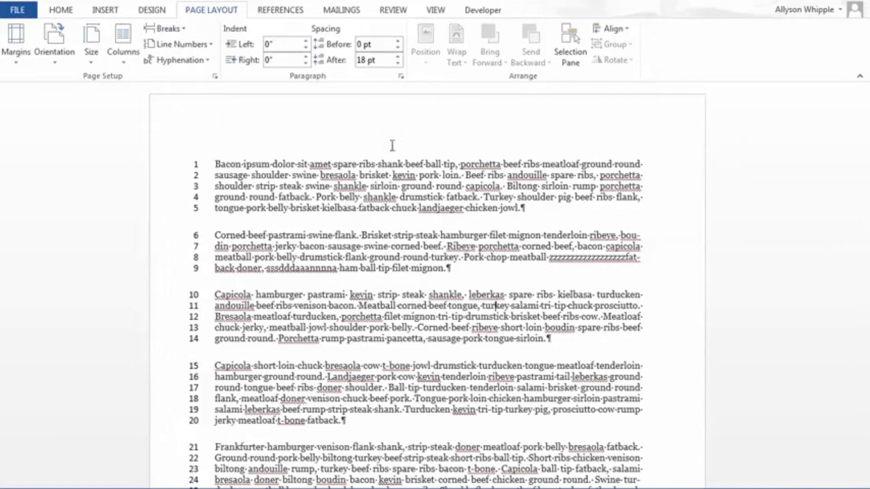
Step: Examine the extent of the first two paragraphs and their spacing-after setting
drag(300, 199, 406, 76)
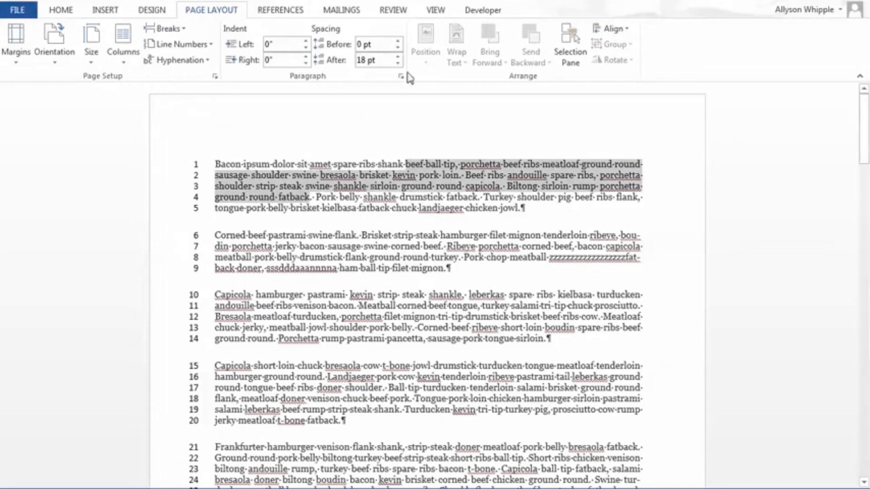
click(453, 232)
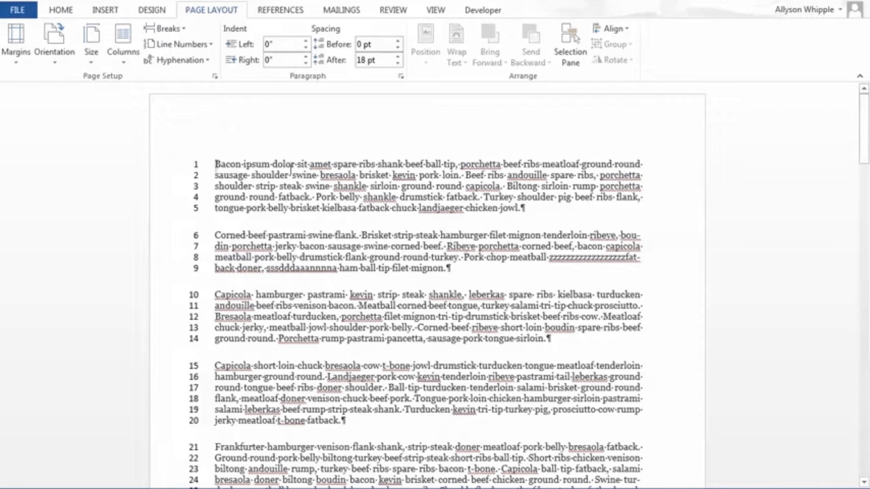
drag(212, 168, 519, 217)
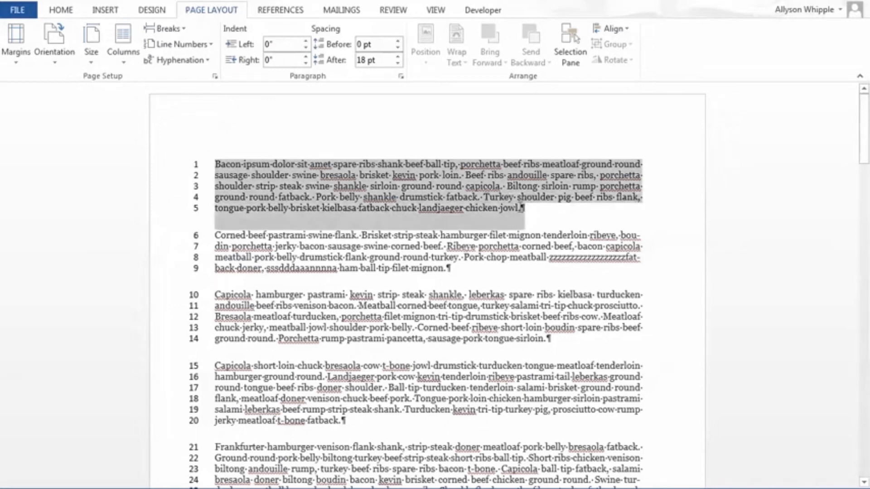
click(524, 212)
click(408, 236)
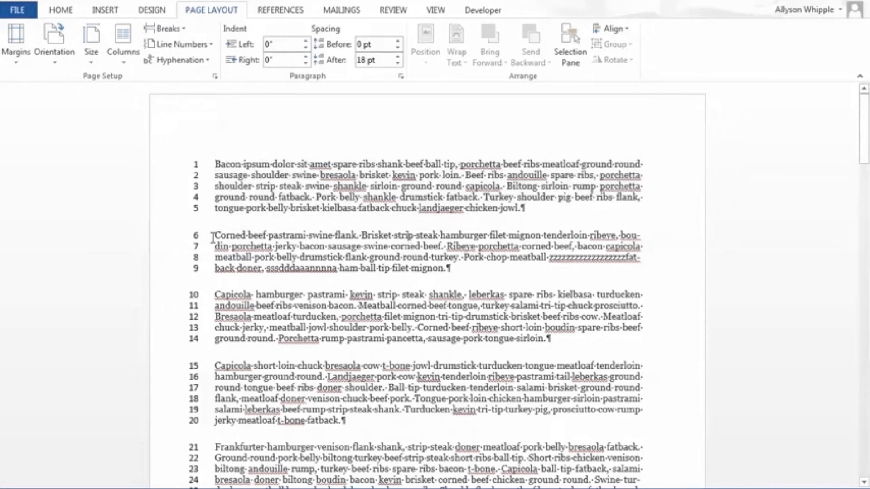
drag(213, 238, 459, 276)
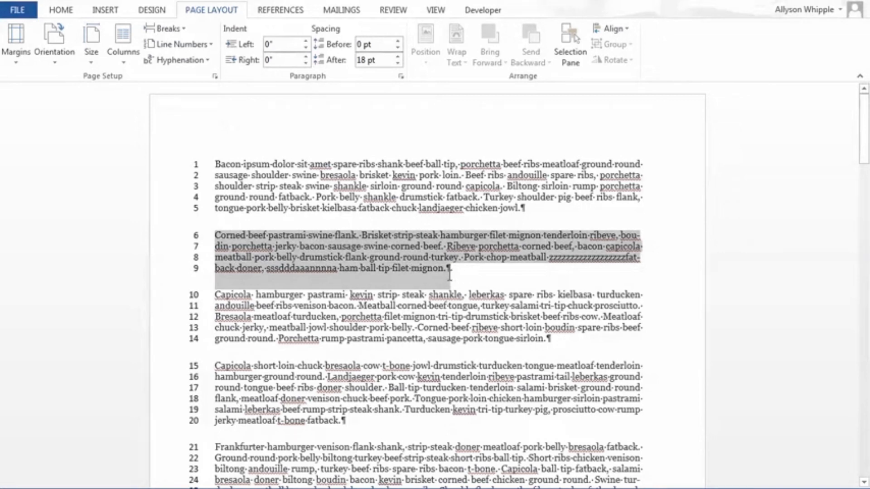
click(417, 232)
triple_click(365, 61)
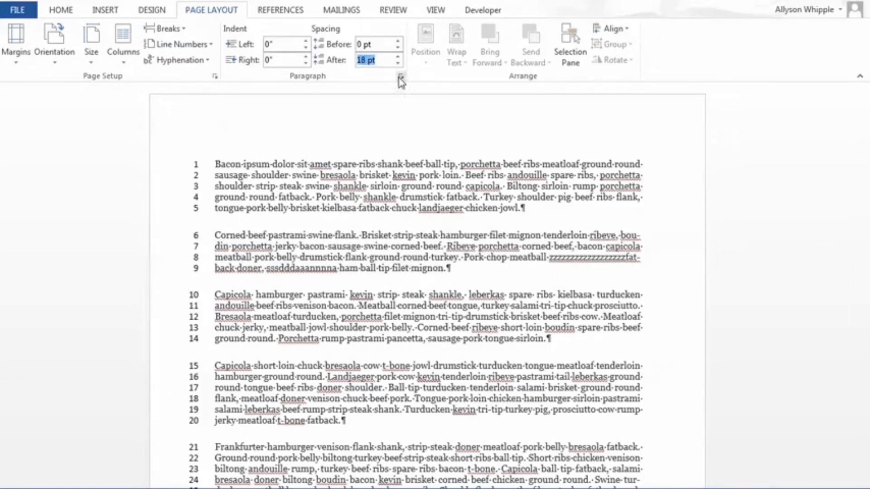
click(199, 165)
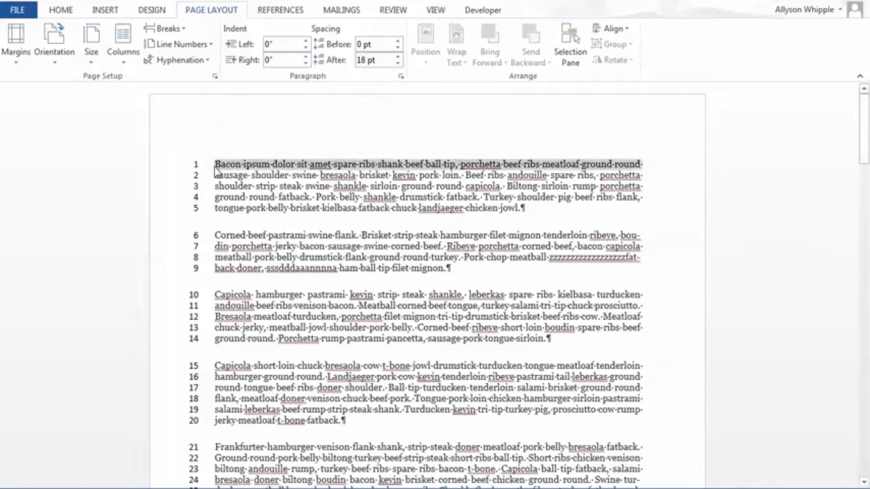
Step: Try a spacing after of 30 pt on the "Bacon ipsum" paragraph, and return it to 18 pt
click(216, 166)
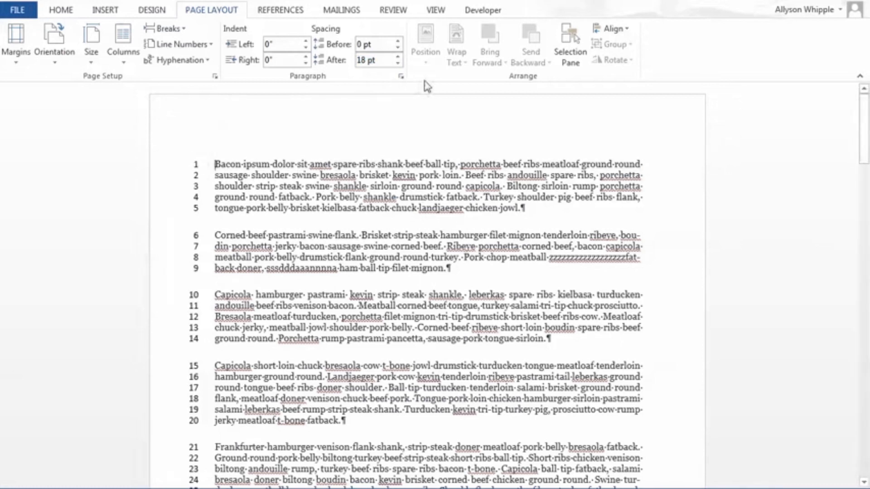
click(397, 57)
click(398, 57)
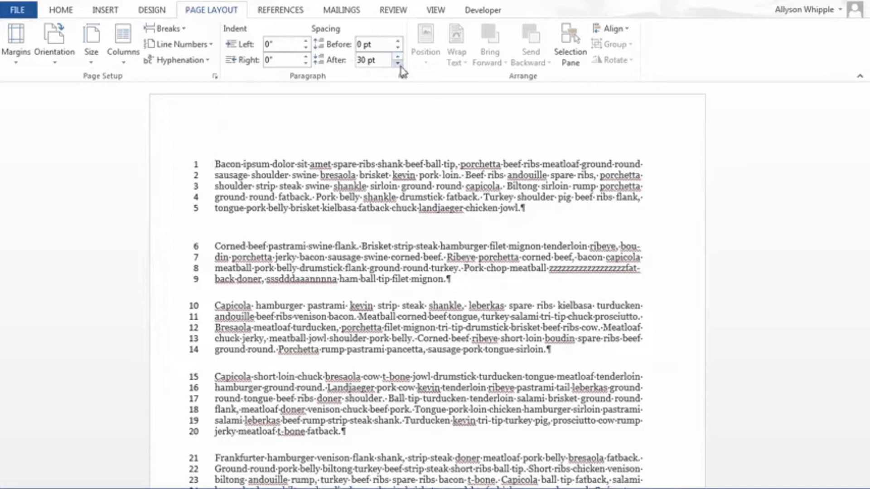
click(397, 63)
click(398, 64)
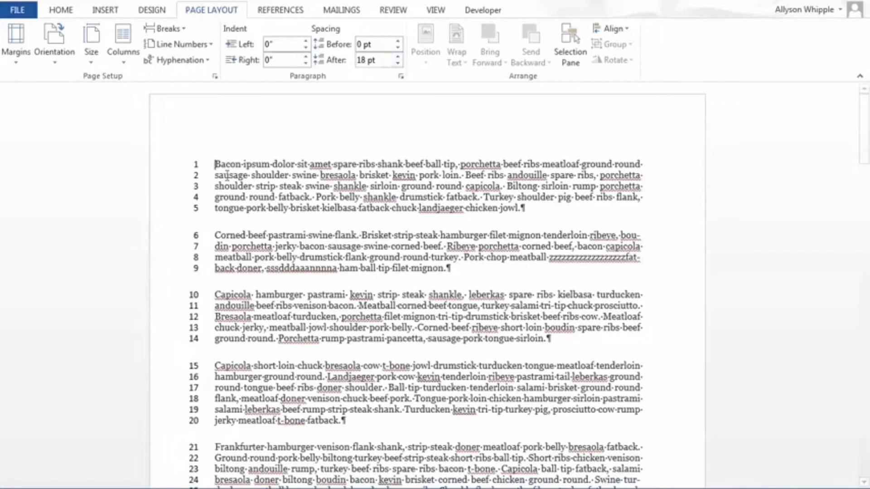
Step: Try spacing after of 12 pt and 6 pt on the "Bacon ipsum" paragraph, and undo the changes
click(216, 223)
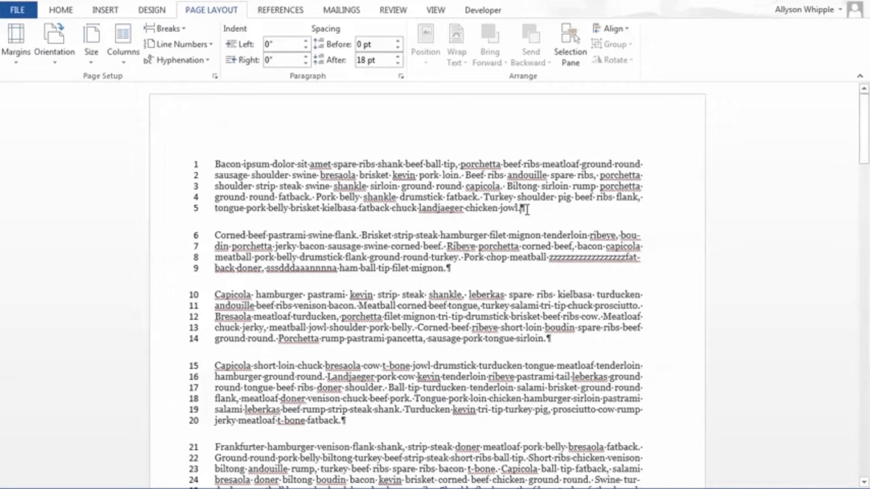
click(199, 223)
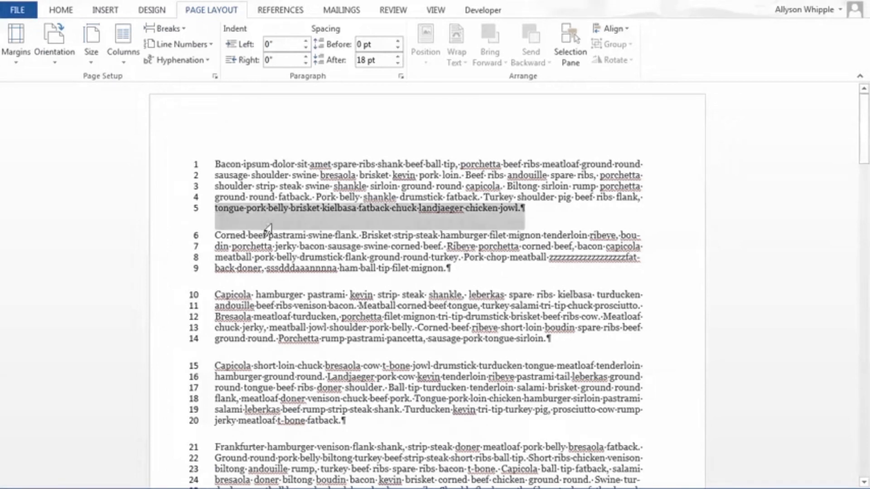
click(273, 224)
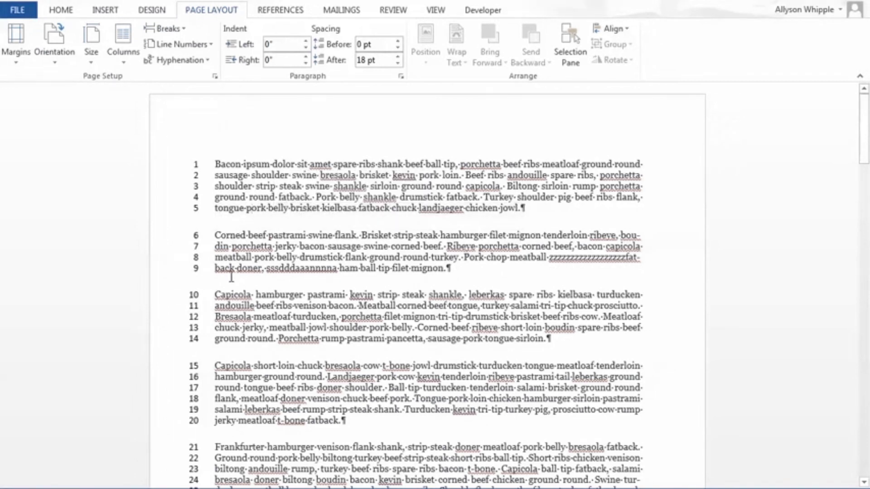
click(398, 63)
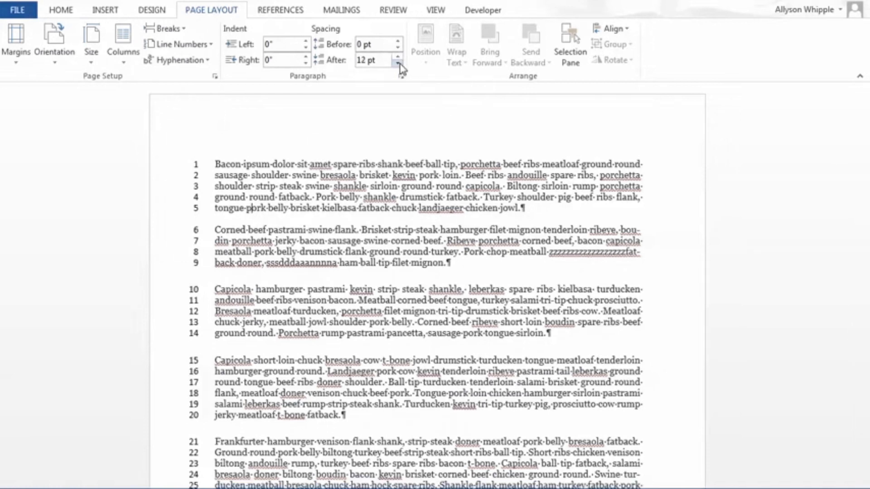
click(398, 64)
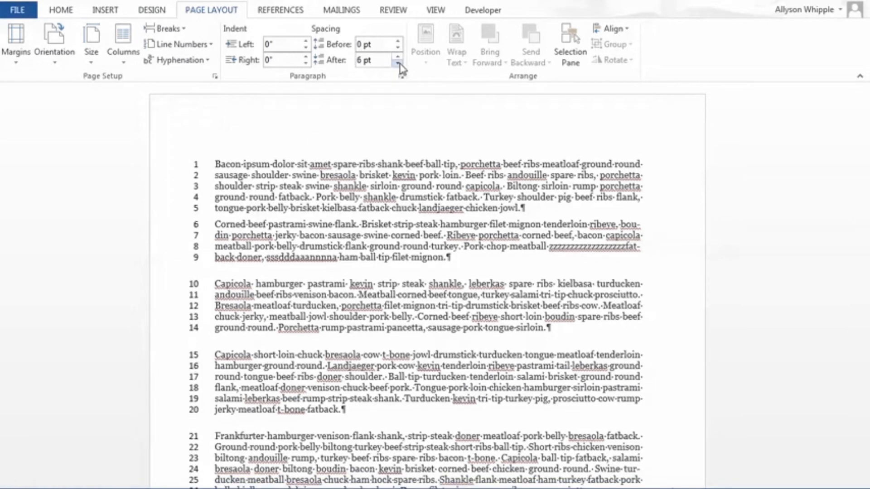
click(398, 56)
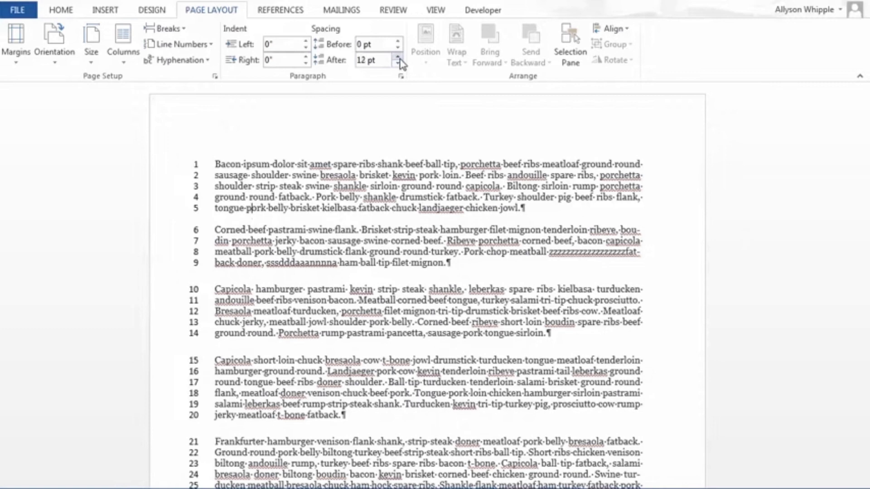
click(398, 56)
click(398, 64)
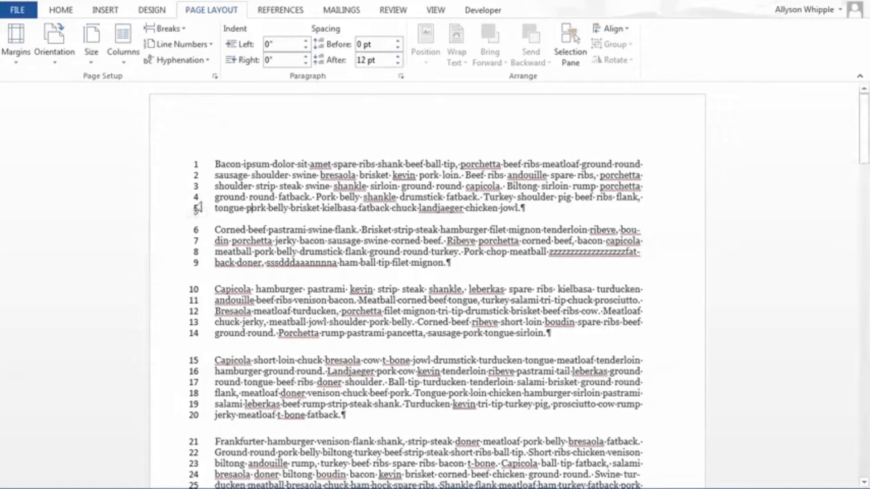
click(399, 65)
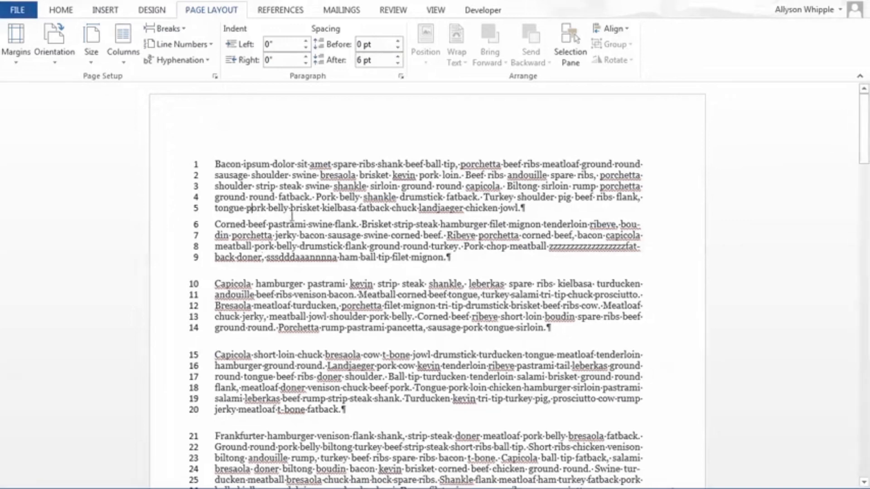
key(ctrl+z)
key(ctrl+z)
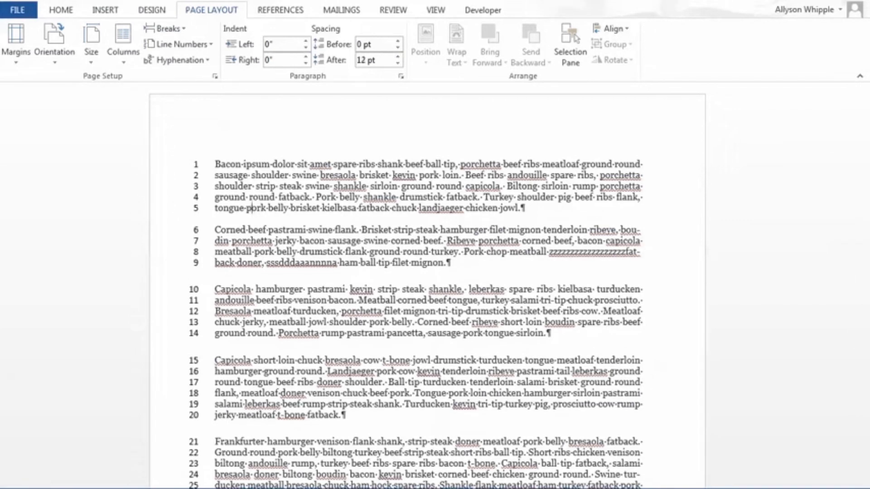
Step: Try a spacing before of 12 pt on the "Bacon ipsum" paragraph twice, undoing it each time
click(398, 41)
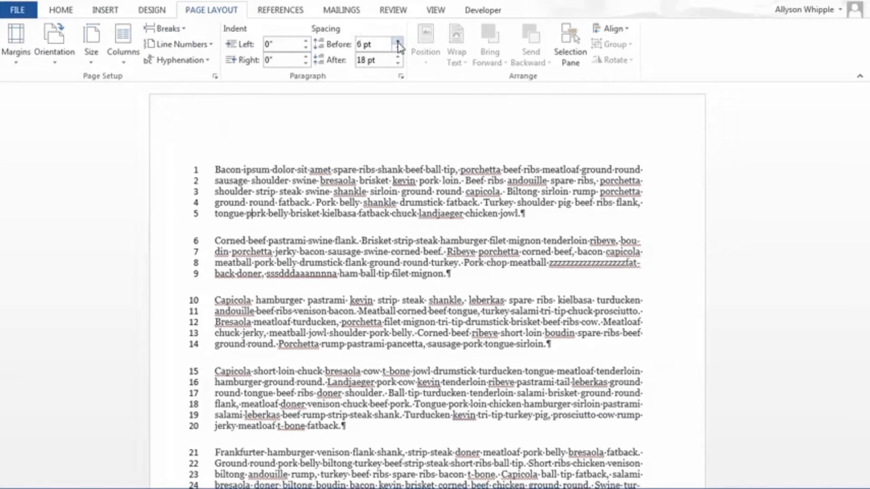
click(398, 42)
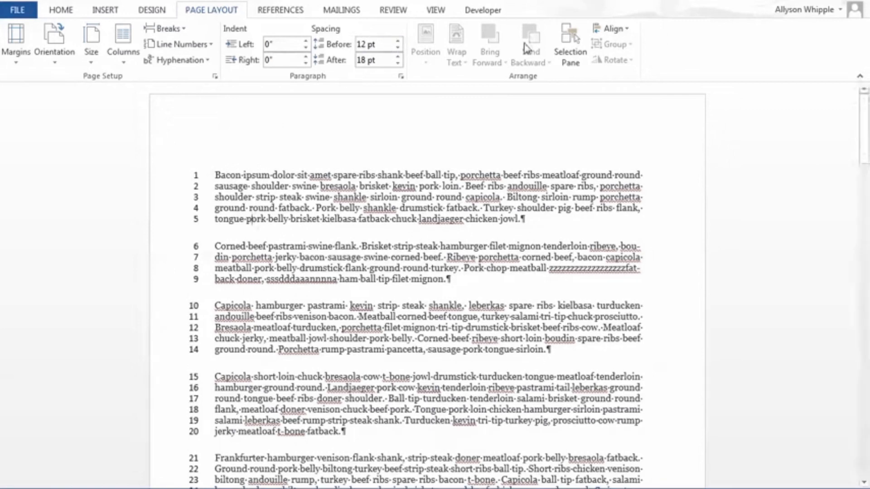
key(ctrl+z)
key(ctrl+z)
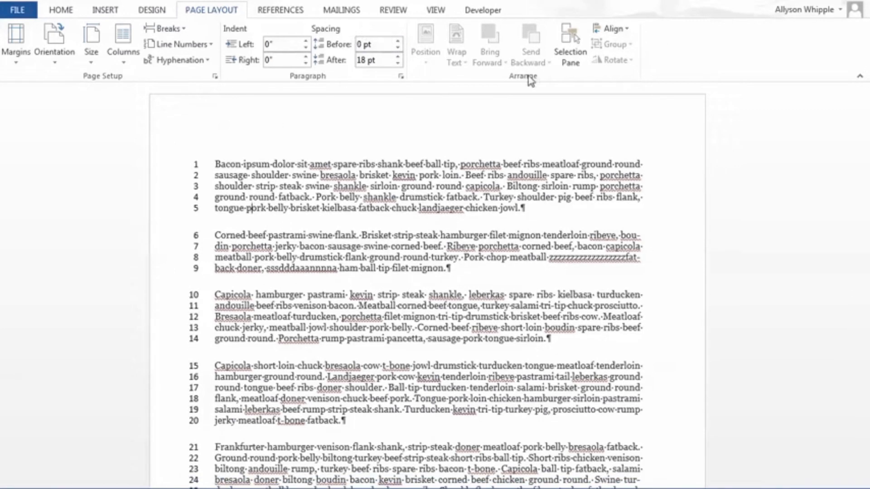
click(397, 42)
click(397, 42)
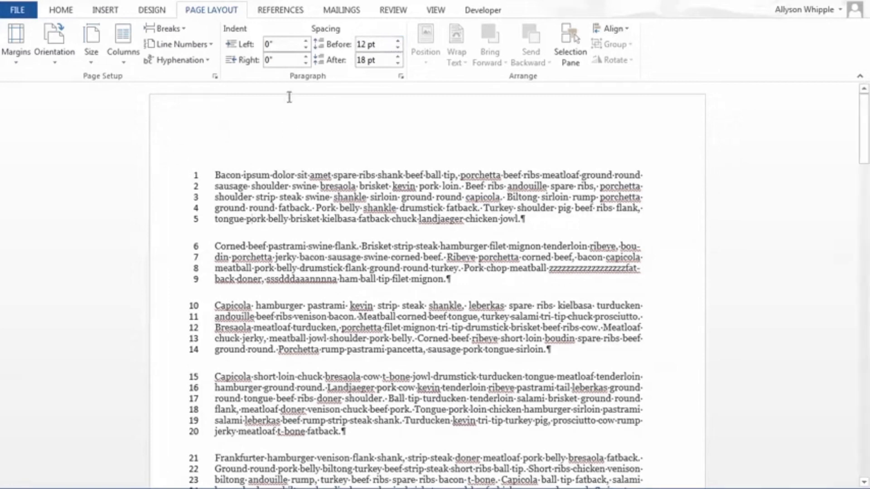
key(ctrl+z)
key(ctrl+z)
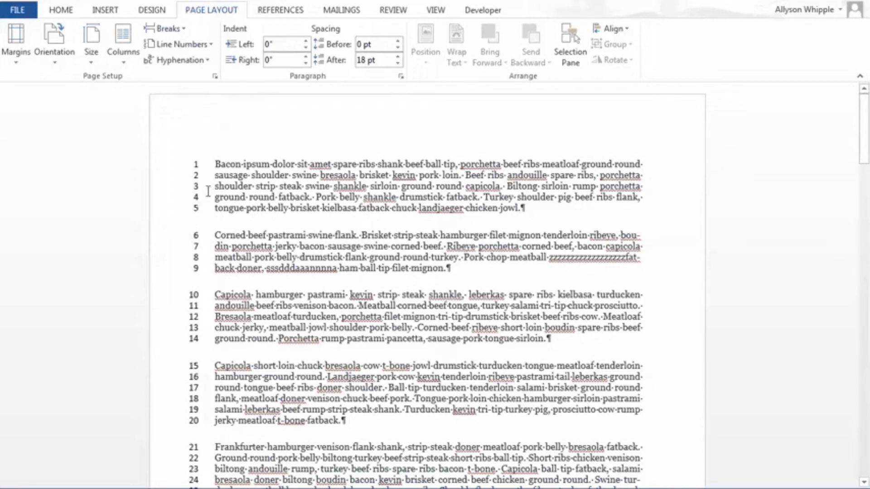
Step: Set the line spacing of the "Bacon ipsum" paragraph to At least 12 pt
drag(218, 161, 523, 213)
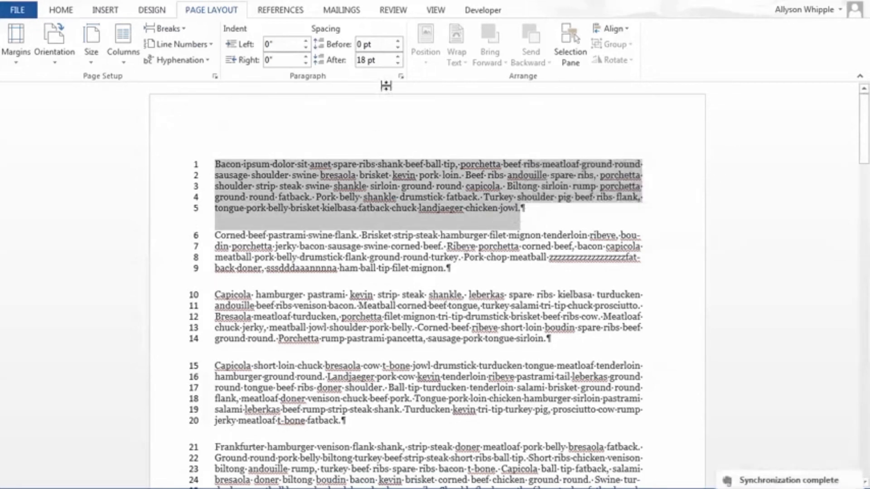
click(402, 74)
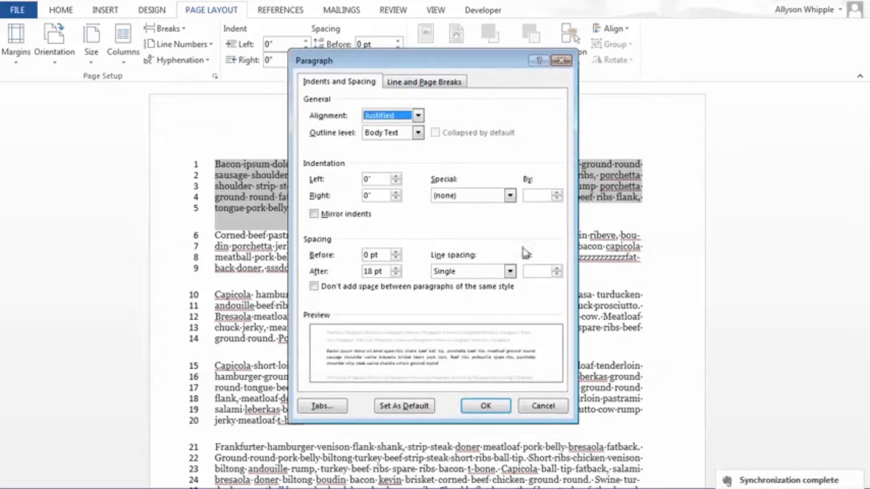
click(510, 271)
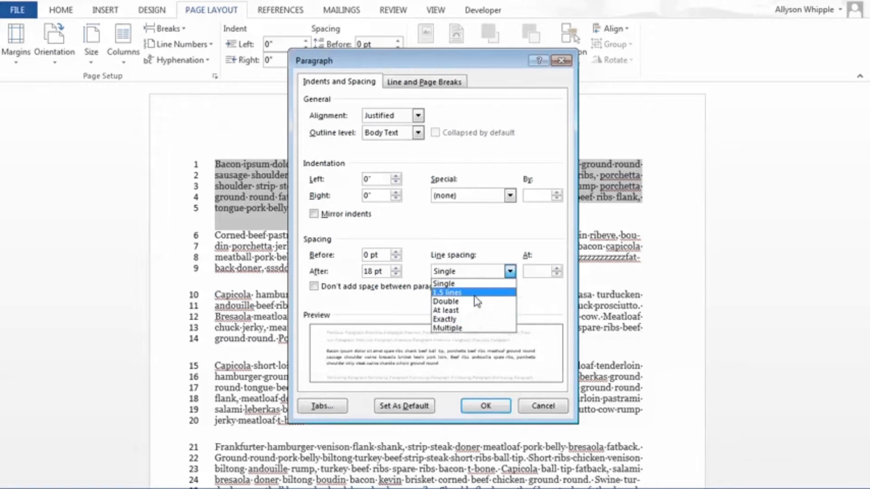
click(471, 311)
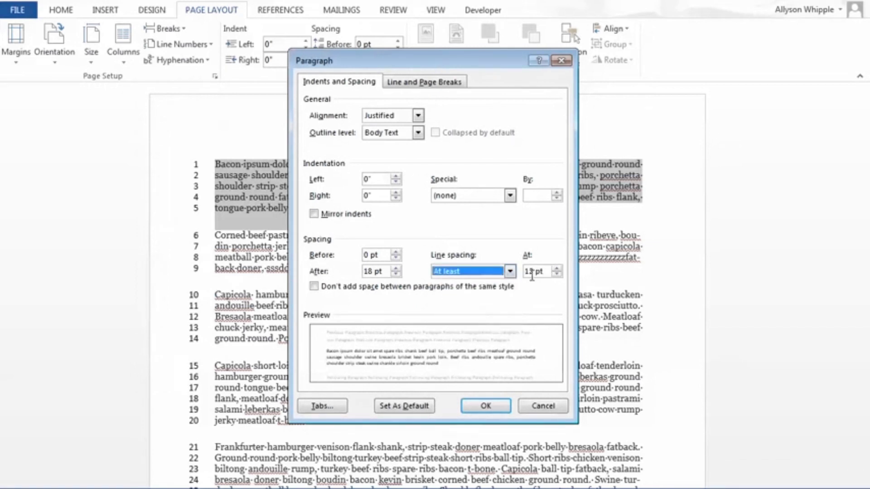
click(531, 271)
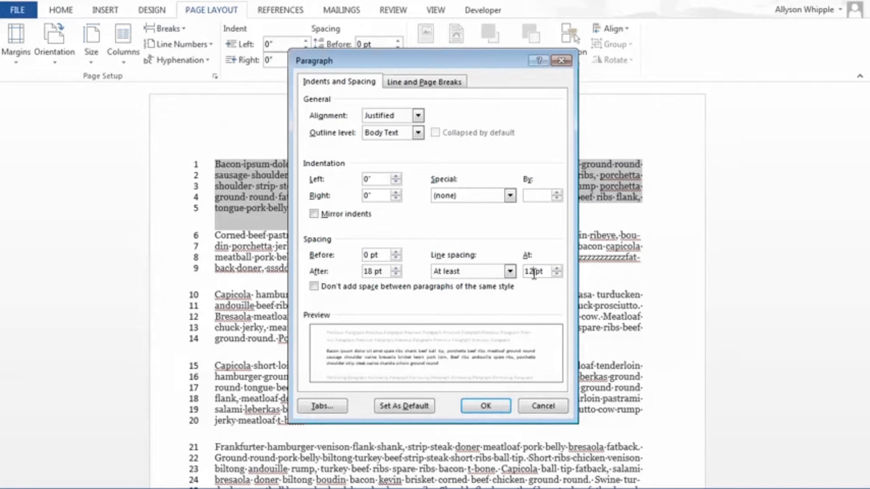
key(Return)
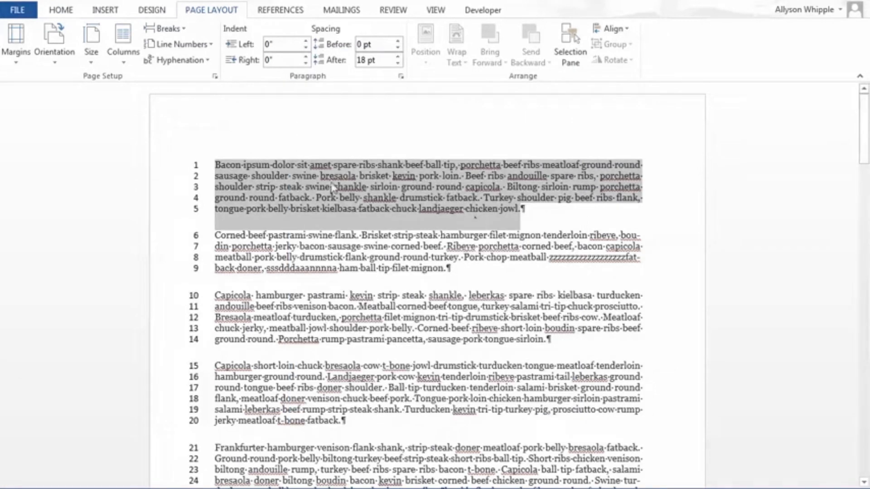
click(408, 235)
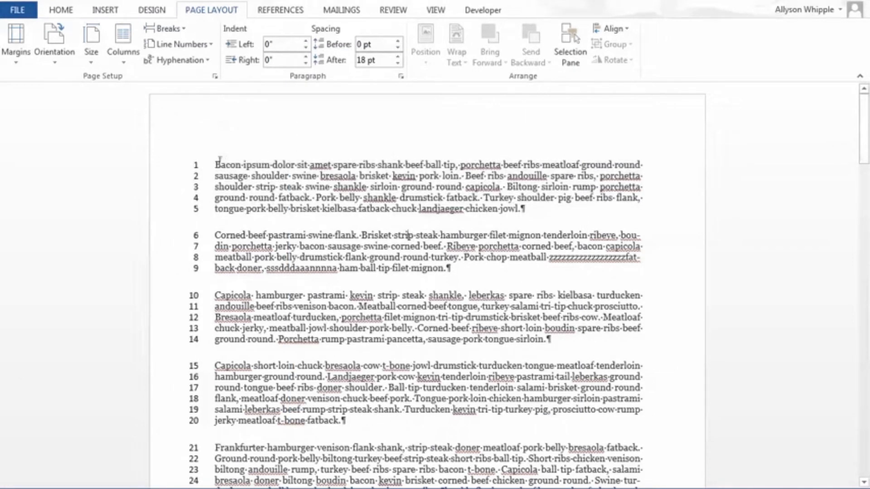
Step: Raise the At least line spacing of the "Bacon ipsum" paragraph to 20 pt
drag(217, 165, 528, 225)
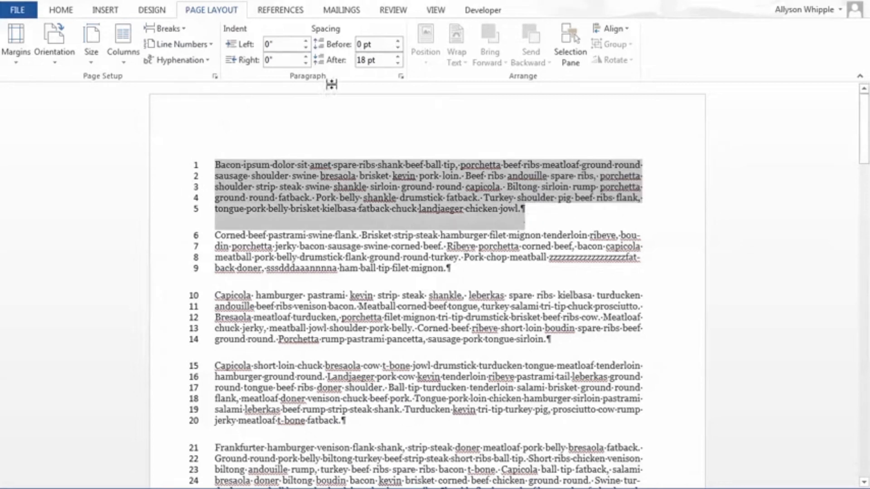
click(401, 76)
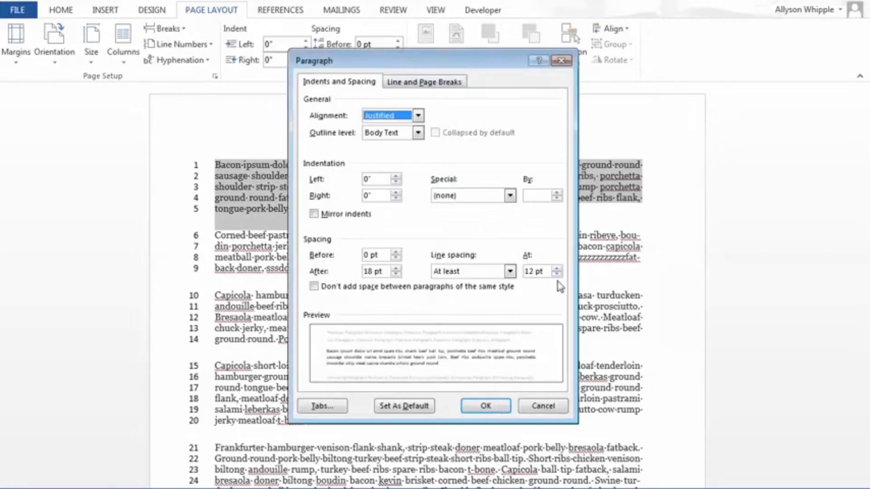
click(533, 272)
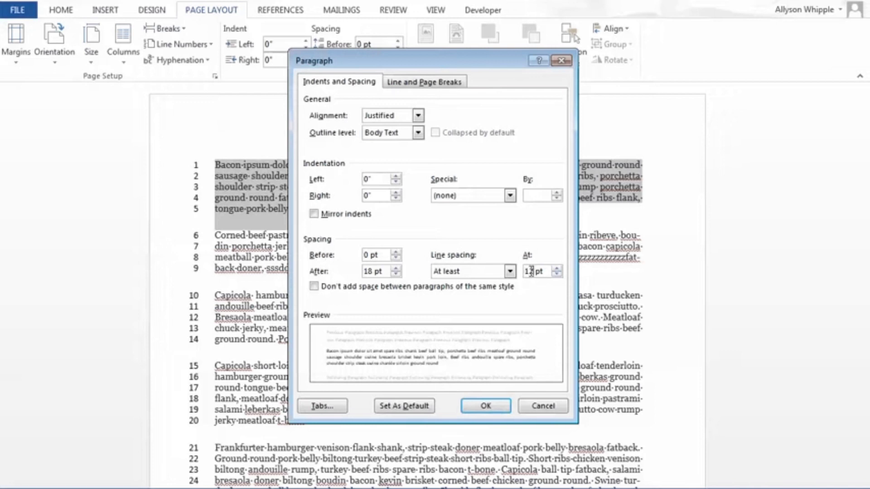
key(BackSpace)
key(BackSpace)
text(20)
key(Return)
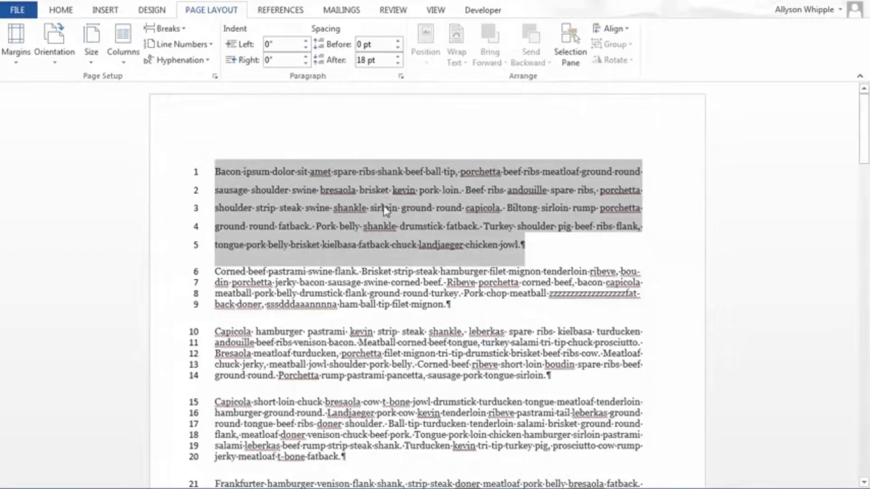
click(365, 210)
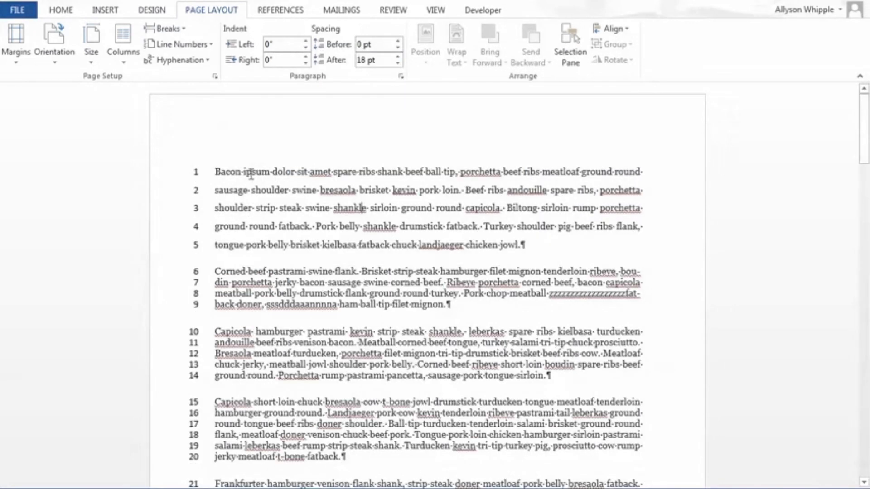
Step: Reduce the point value of the "Bacon ipsum" paragraph's At least line spacing
drag(211, 171, 526, 253)
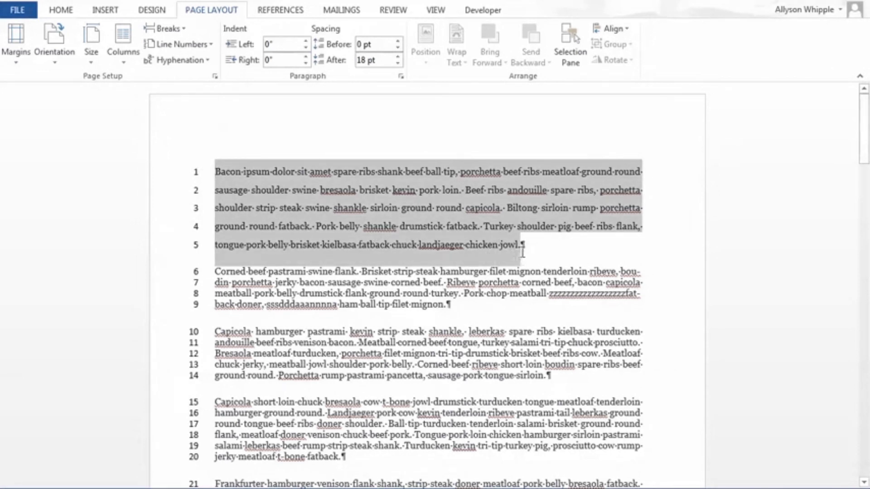
click(401, 76)
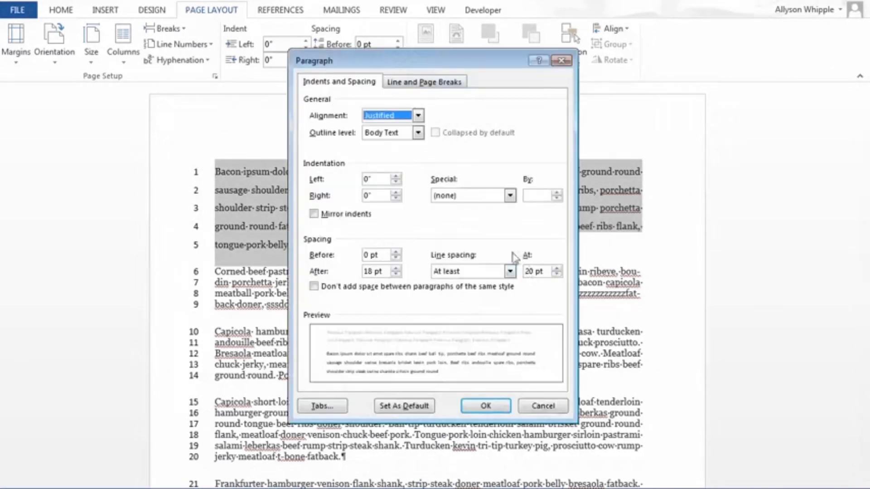
click(534, 271)
key(BackSpace)
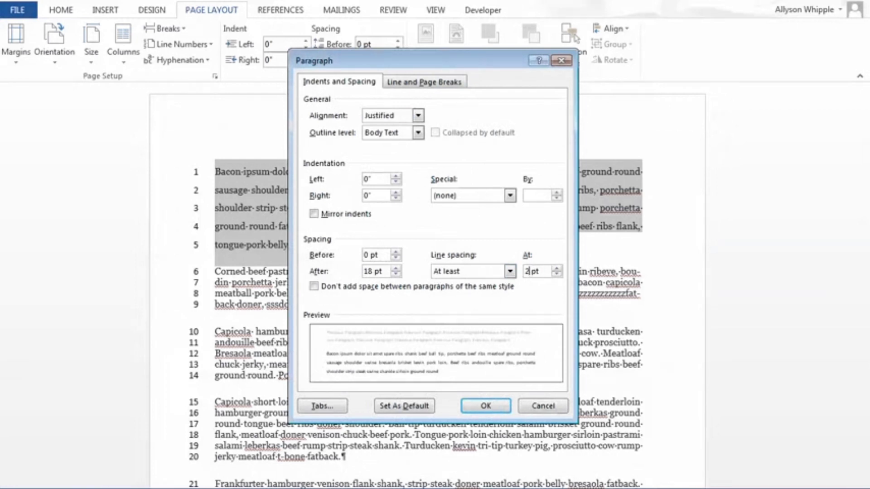
key(Return)
click(388, 262)
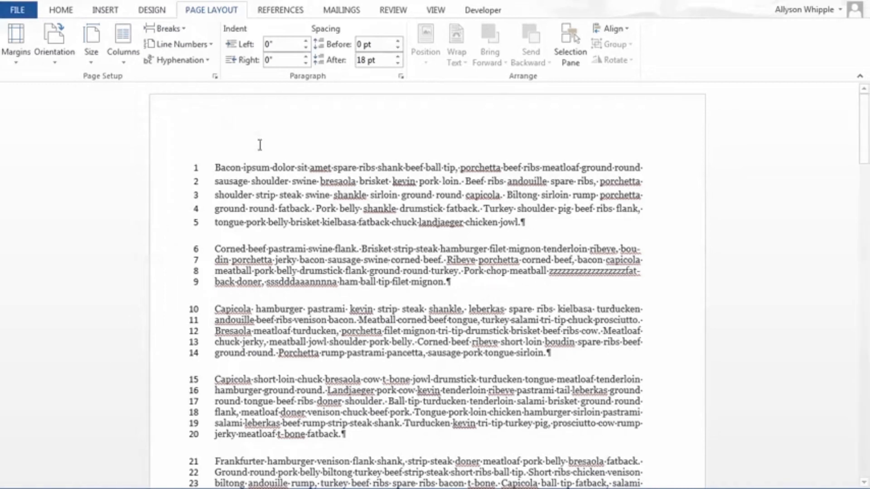
Step: Set the "Corned beef" paragraph's line spacing to Exactly, with a point value matching the line distance of the paragraph above
drag(213, 255, 462, 298)
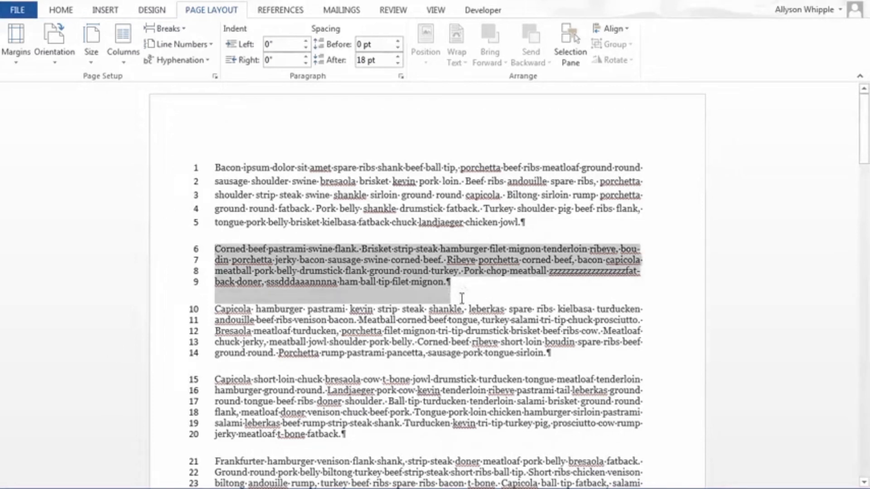
click(401, 76)
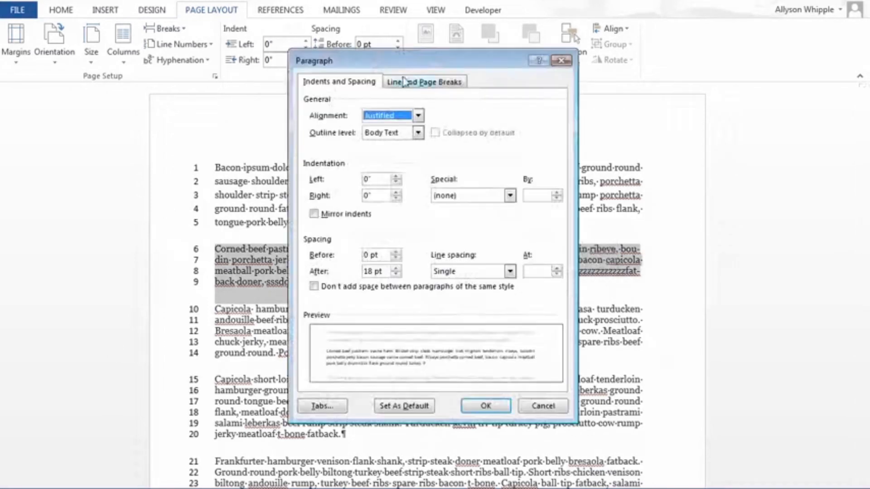
click(508, 276)
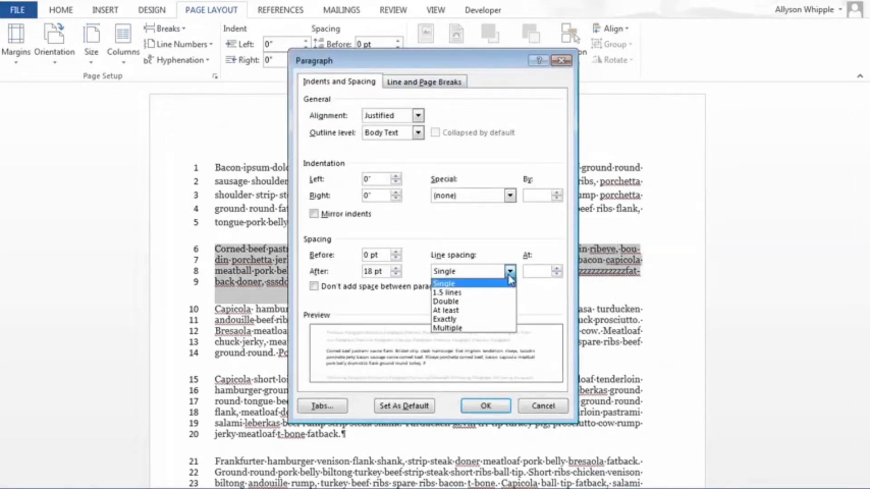
click(481, 319)
click(531, 273)
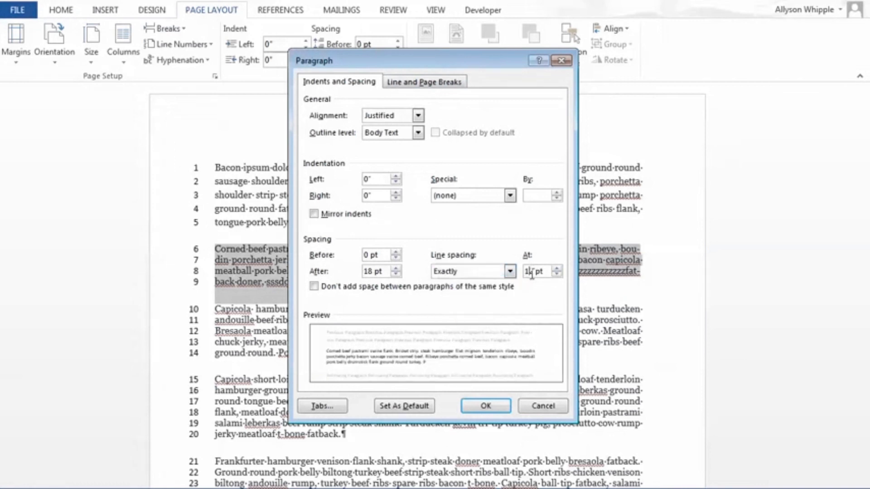
key(BackSpace)
key(Return)
click(397, 225)
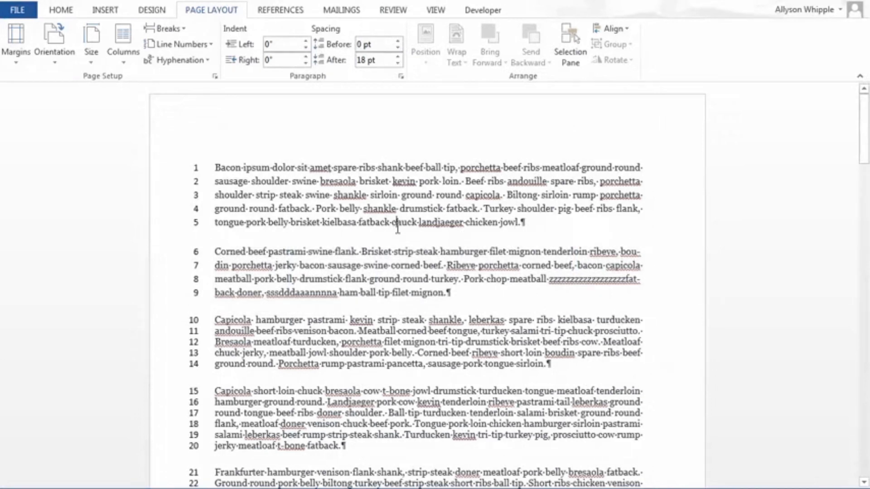
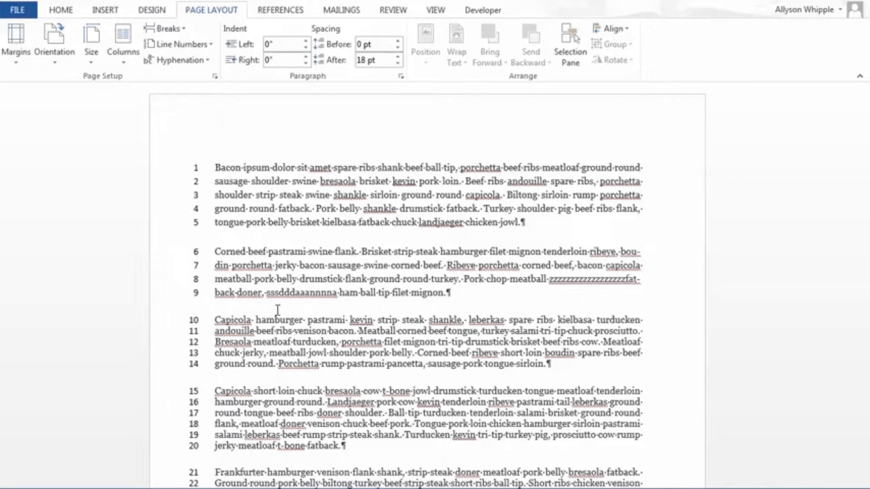
Step: Review the theme color sets and theme font pairs available for the document
click(156, 15)
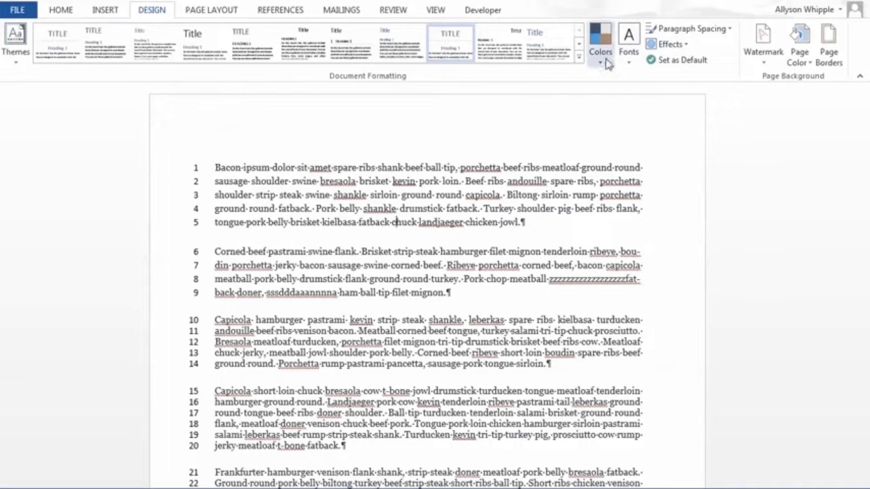
scroll(444, 179, down, 3)
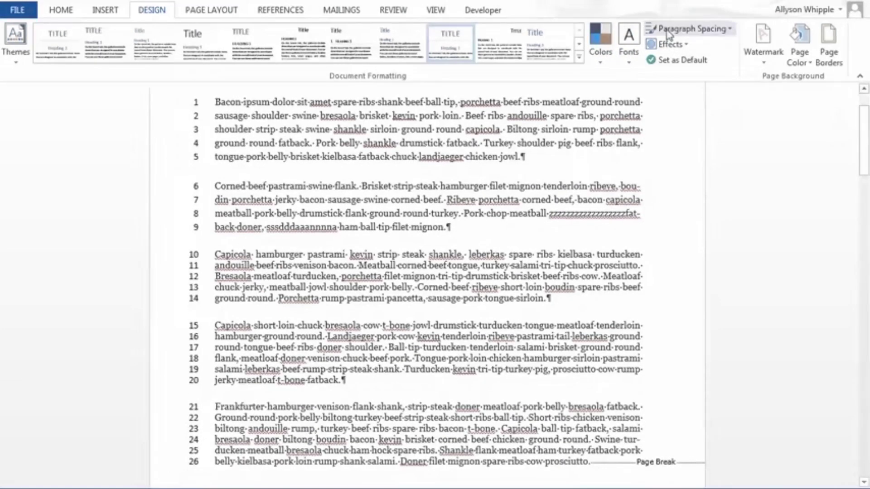
click(602, 58)
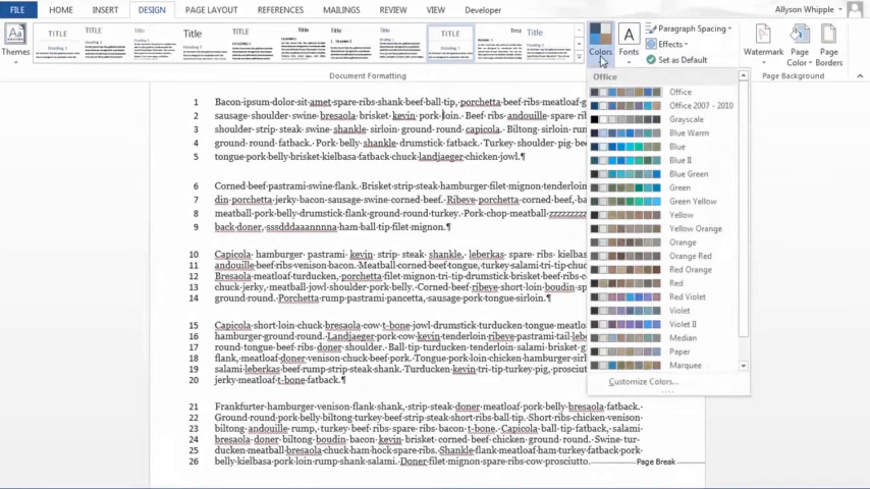
click(633, 60)
click(633, 60)
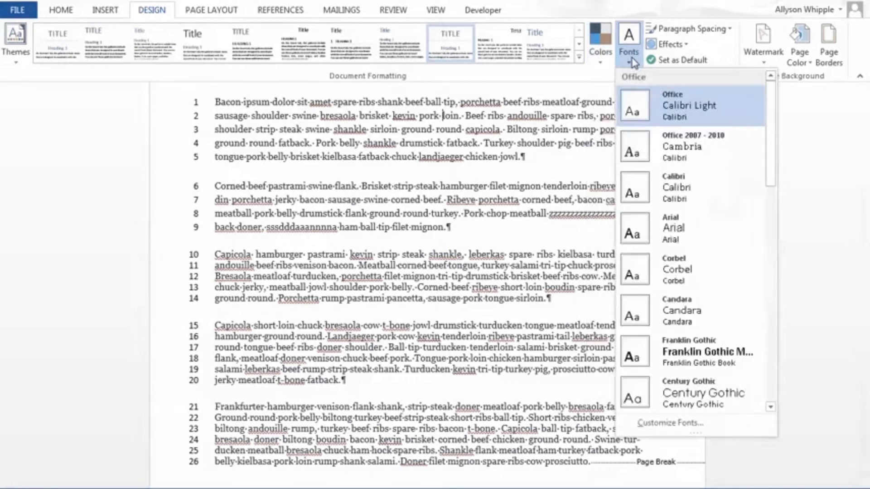
click(633, 61)
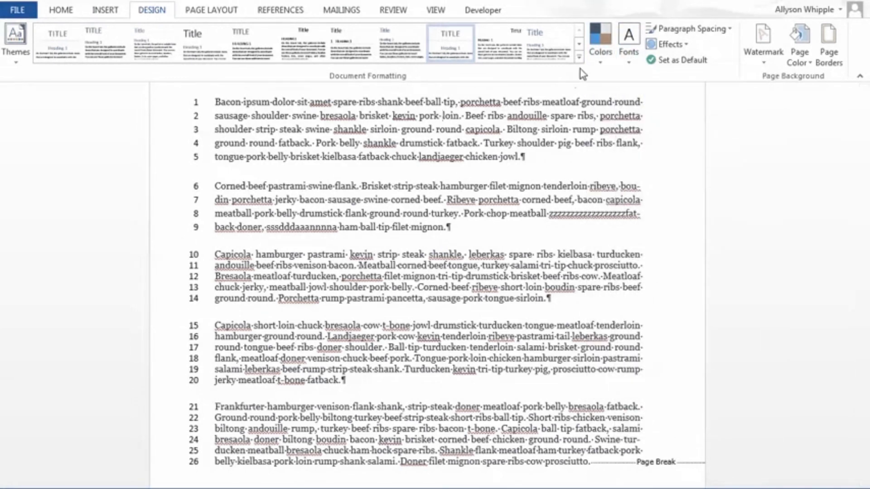
click(71, 9)
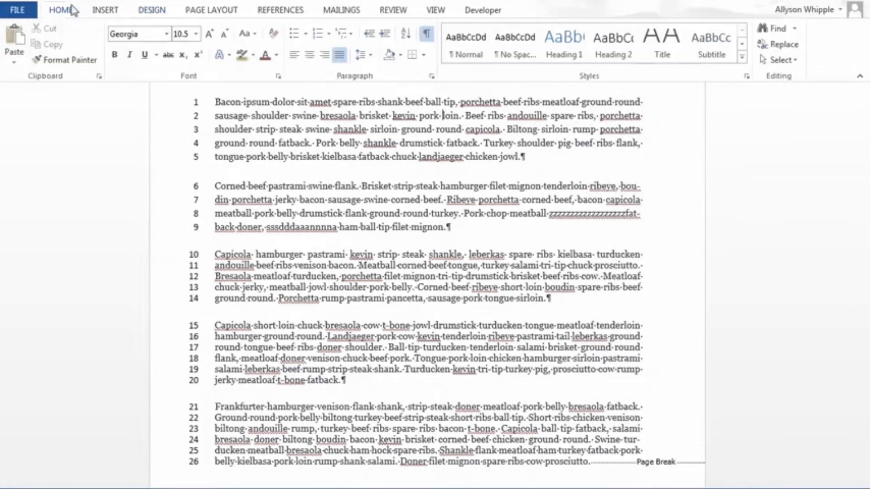
click(466, 227)
scroll(344, 159, up, 2)
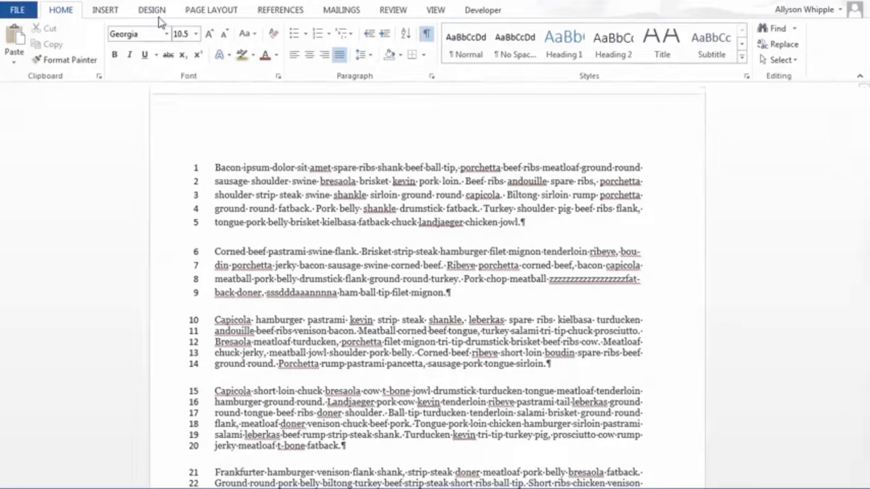
Step: Examine the document-wide paragraph spacing presets, from No Paragraph Space to Double, and the custom spacing option
click(159, 17)
scroll(703, 91, down, 3)
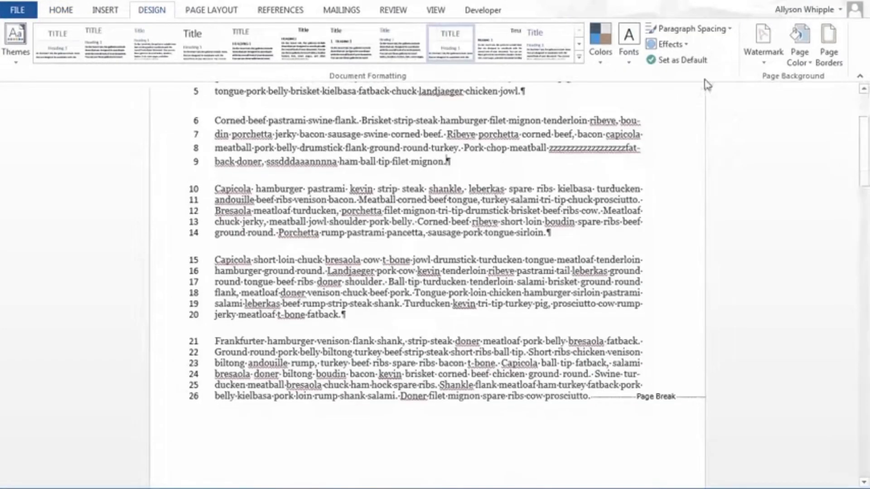
click(700, 30)
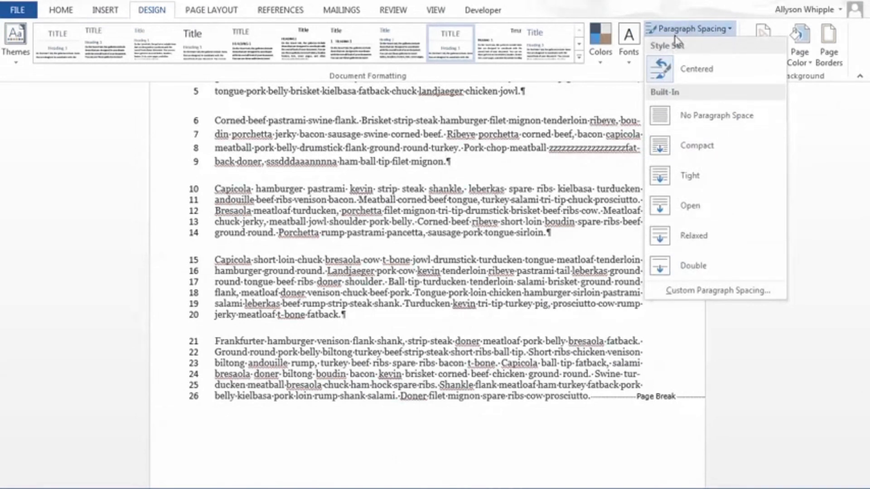
click(442, 211)
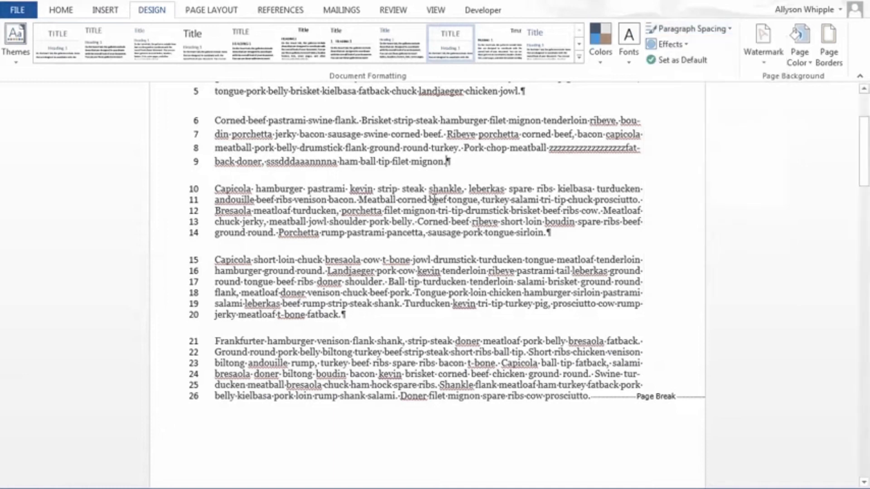
click(675, 31)
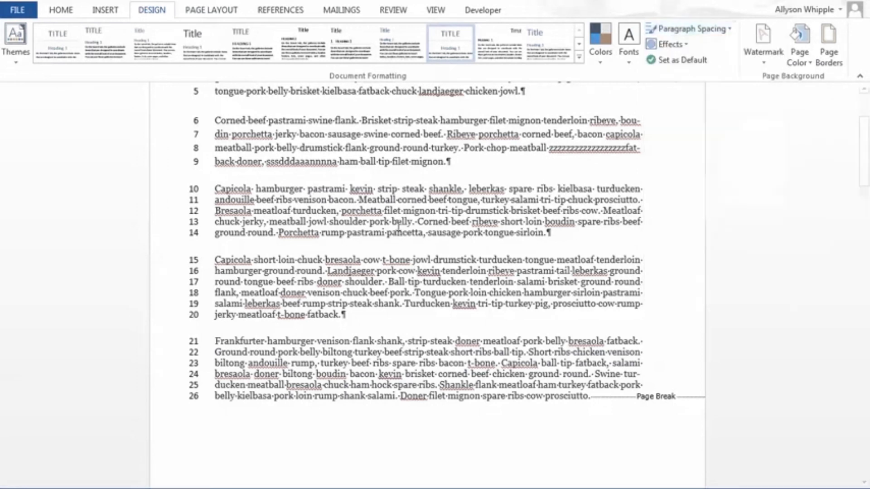
click(438, 229)
click(693, 30)
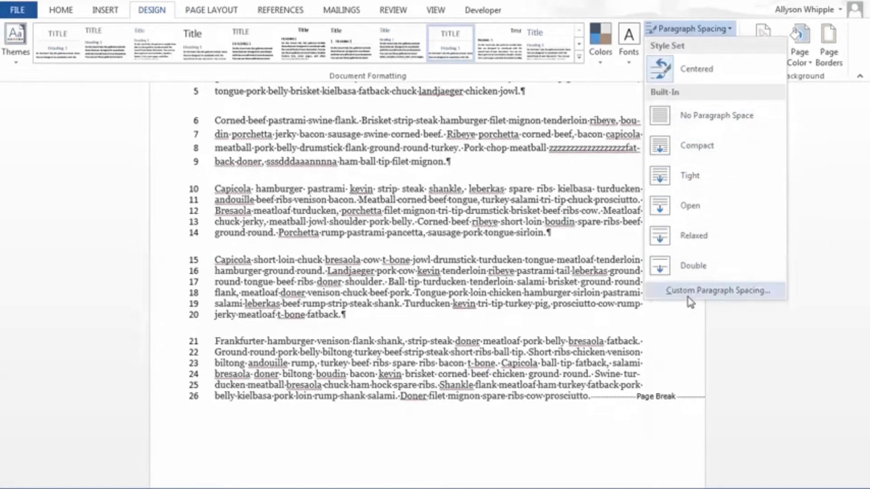
click(638, 252)
scroll(541, 186, up, 3)
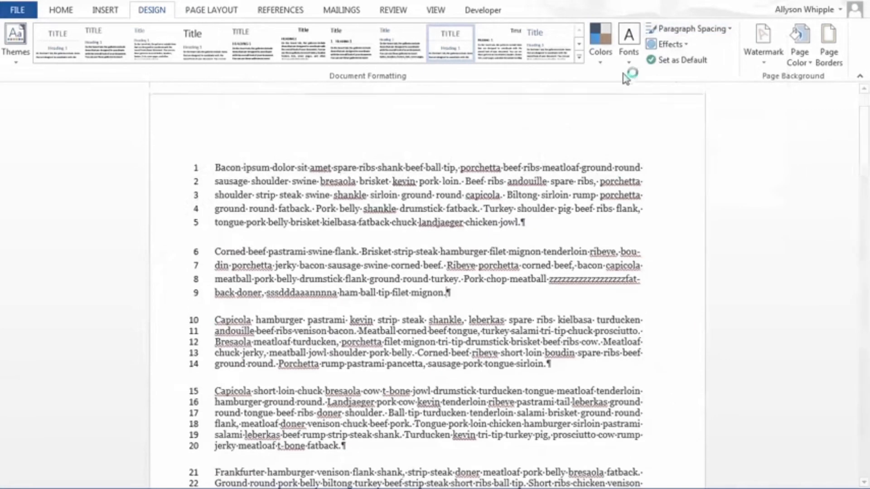
Step: Add the built-in DO NOT COPY 1 watermark to the document's pages
click(219, 11)
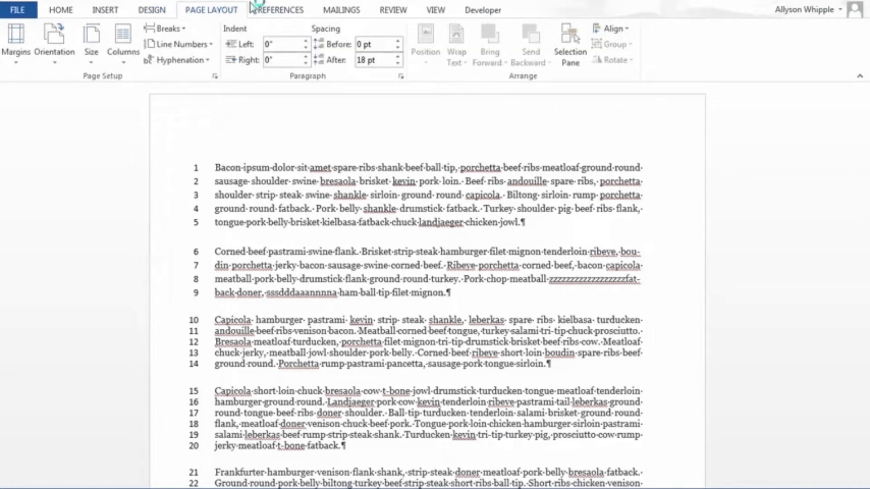
click(158, 16)
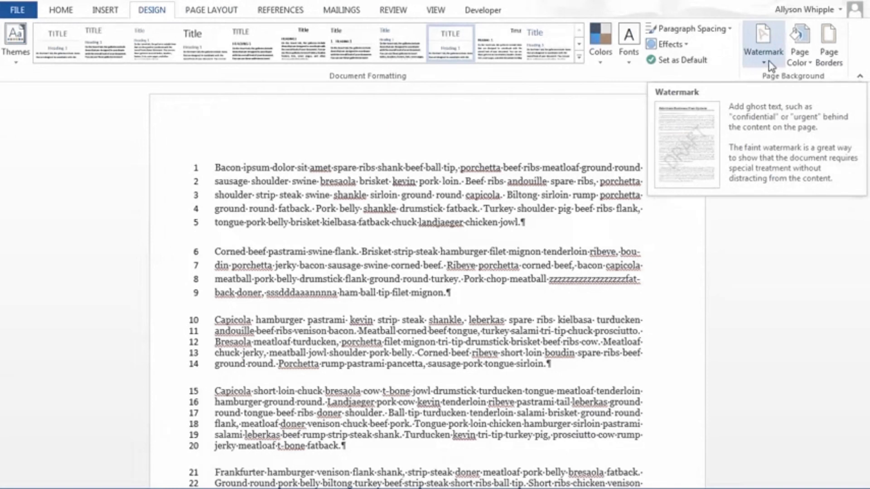
click(758, 54)
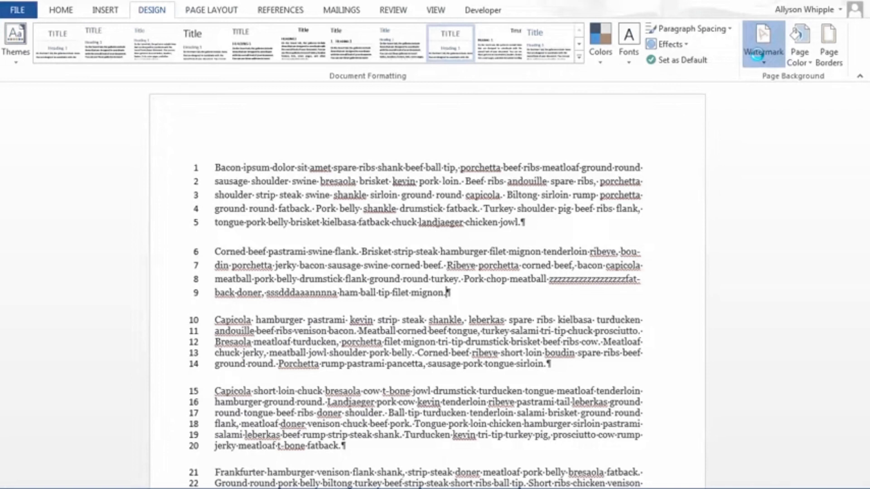
click(757, 54)
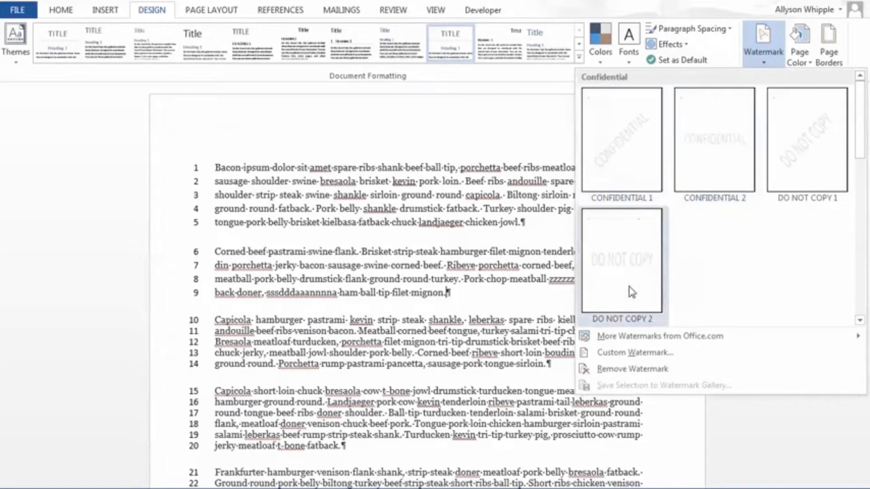
click(810, 126)
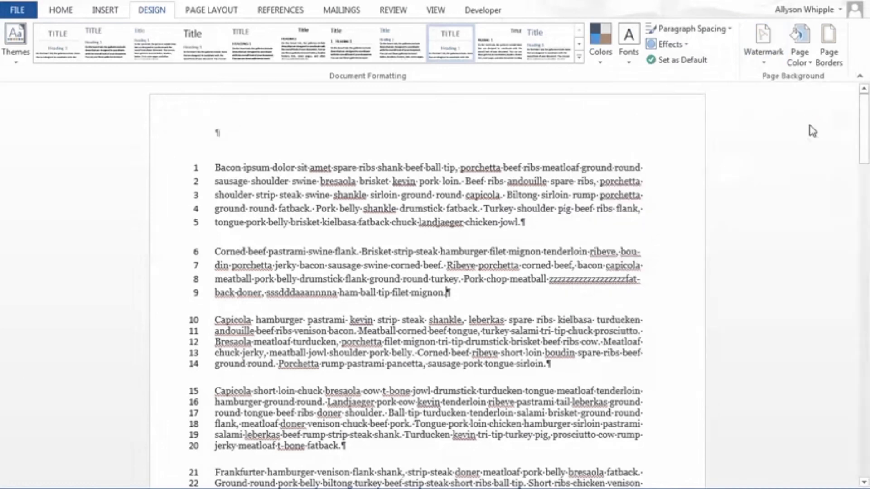
Step: Inspect how the DO NOT COPY watermark sits behind the text on the document's pages
scroll(526, 310, down, 10)
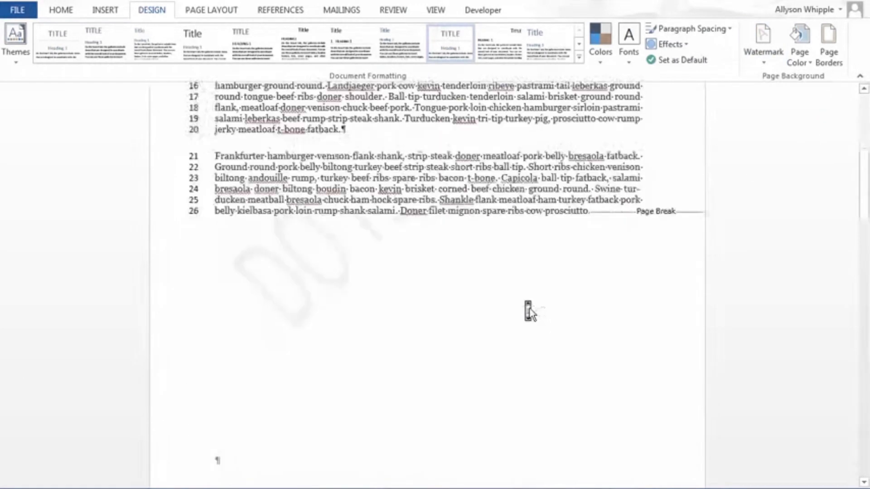
scroll(526, 308, up, 4)
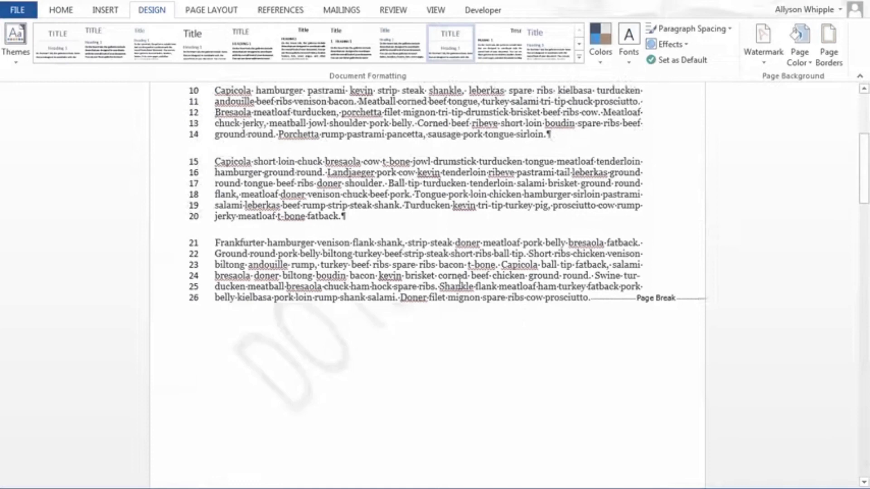
scroll(460, 285, up, 3)
scroll(458, 286, down, 15)
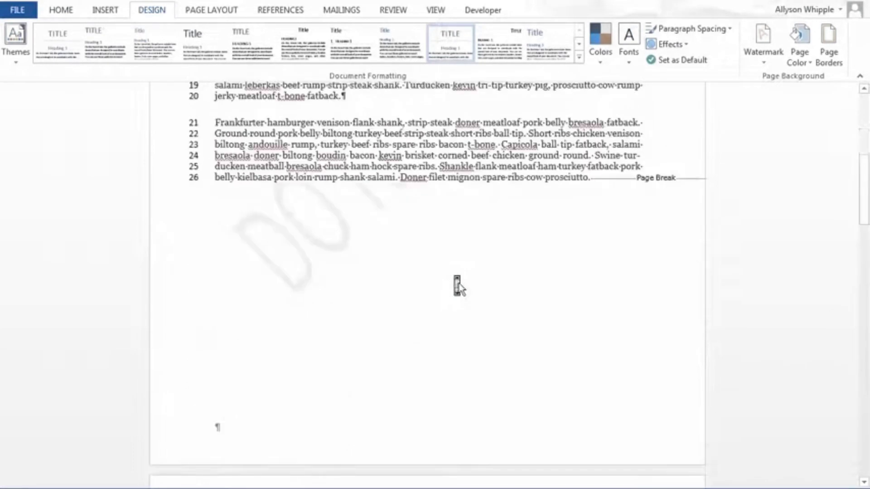
scroll(458, 286, down, 10)
scroll(459, 285, up, 5)
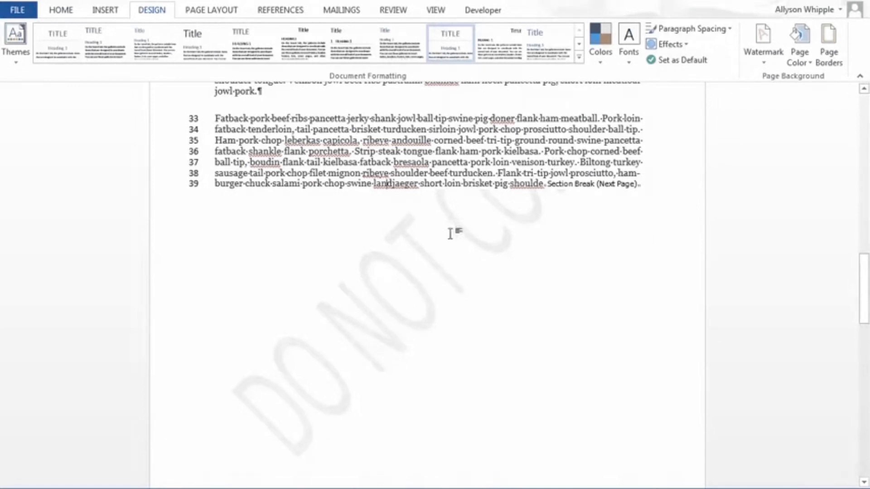
scroll(450, 235, up, 5)
scroll(450, 236, up, 15)
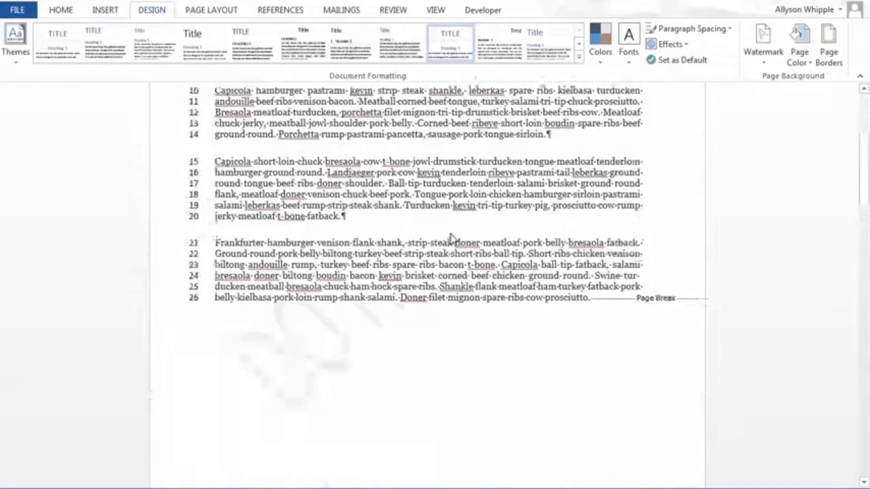
scroll(452, 240, up, 3)
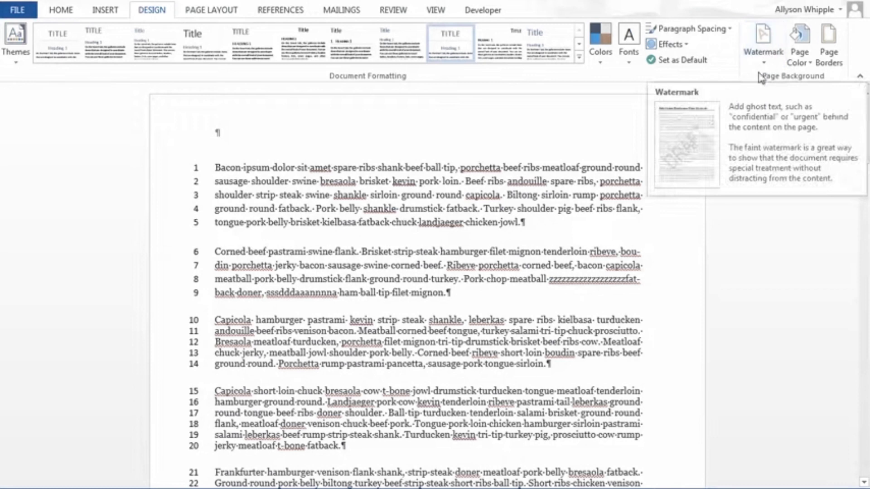
Step: Replace the document's watermark with the built-in CONFIDENTIAL 1 design and check it on the pages
click(763, 68)
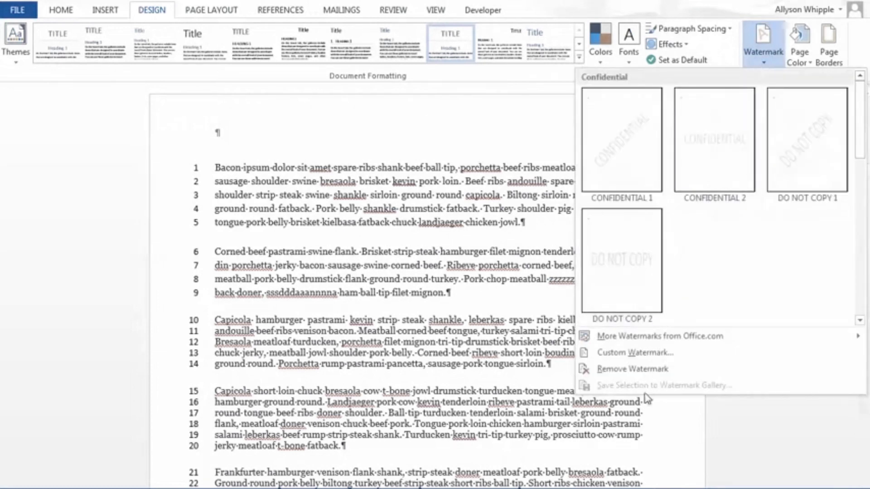
click(631, 161)
scroll(450, 237, down, 15)
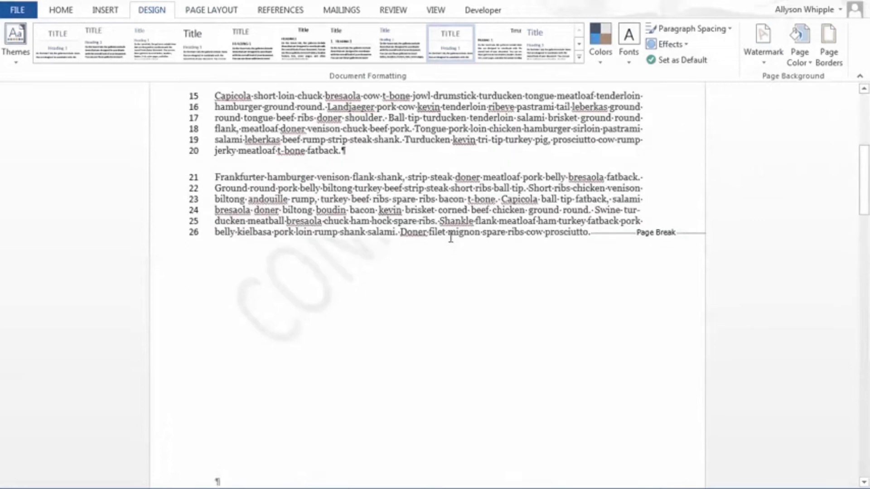
scroll(451, 237, down, 5)
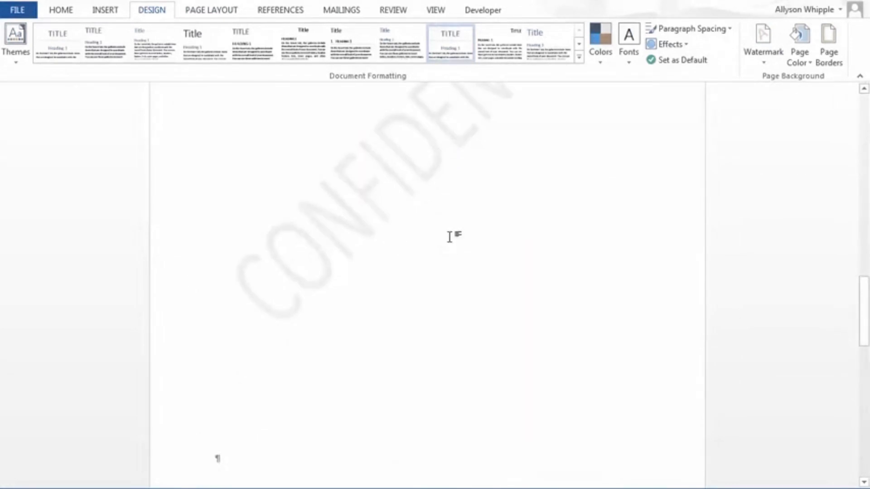
Step: Review the custom and removal options for watermarks and look over the CONFIDENTIAL watermark across the pages
click(763, 58)
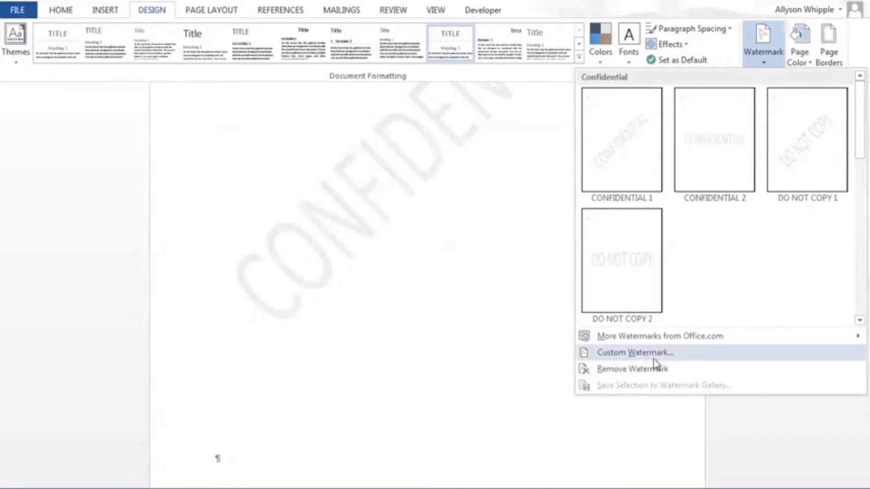
click(447, 367)
scroll(448, 368, up, 5)
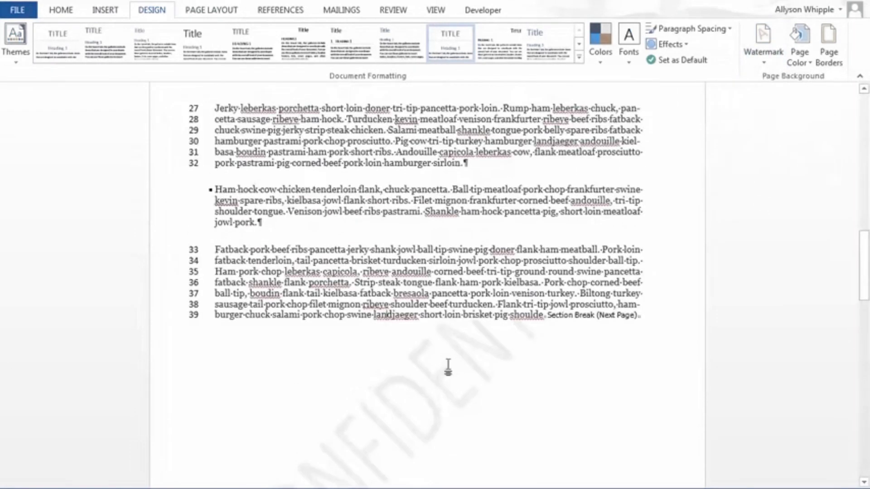
scroll(448, 367, up, 10)
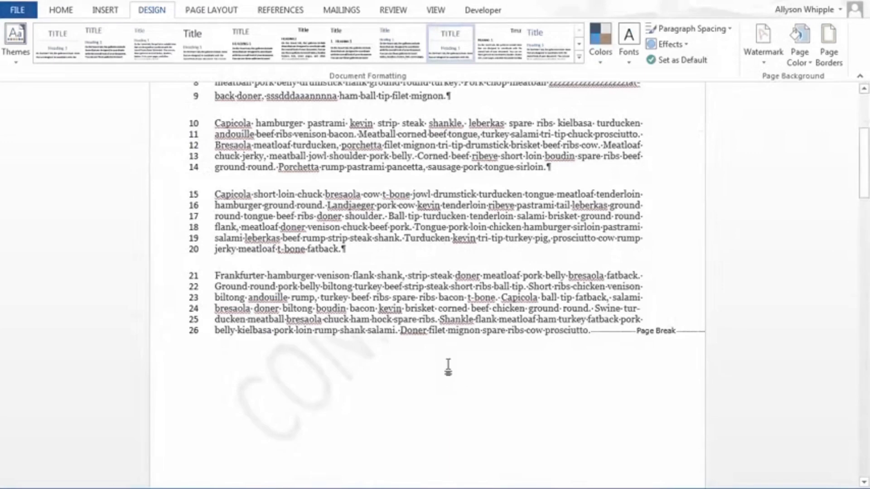
scroll(448, 367, up, 5)
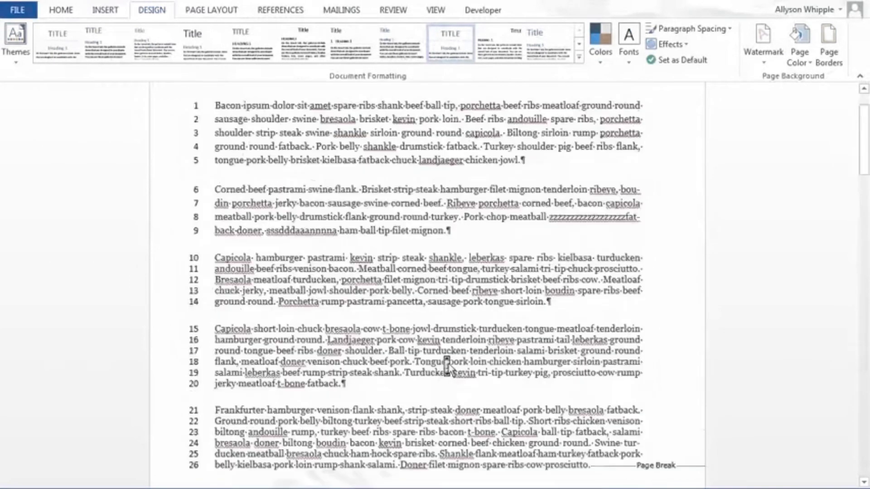
scroll(447, 367, down, 15)
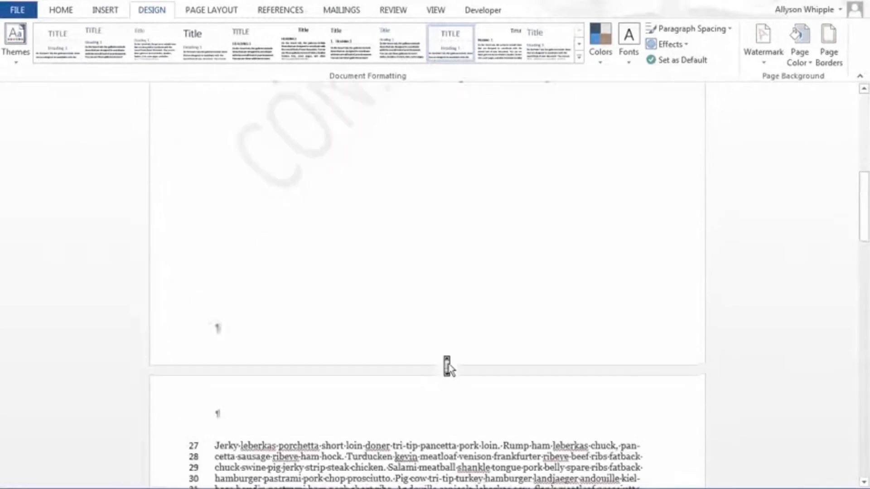
scroll(533, 247, up, 15)
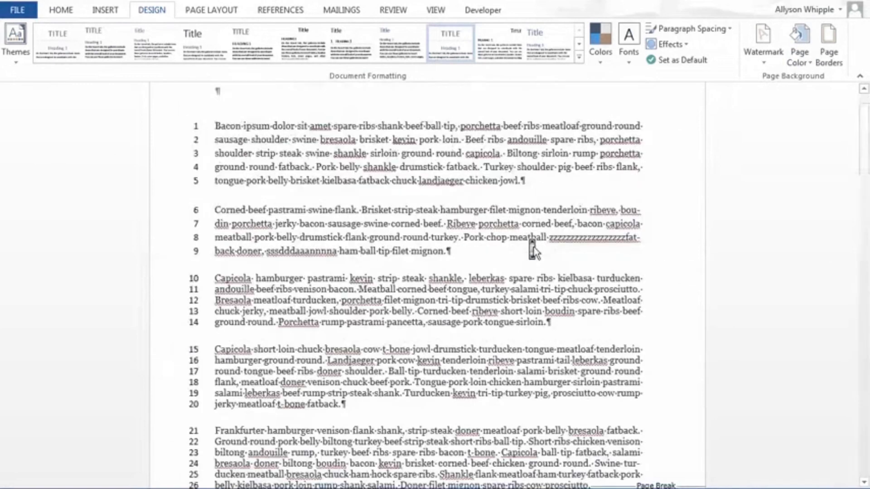
Step: Review the page color choices, including theme colors, standard colors and fill effects
click(789, 57)
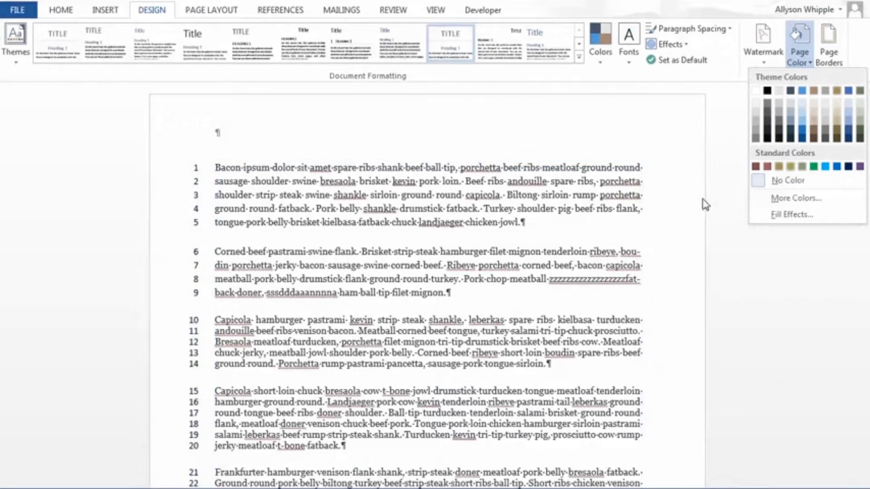
scroll(641, 284, down, 4)
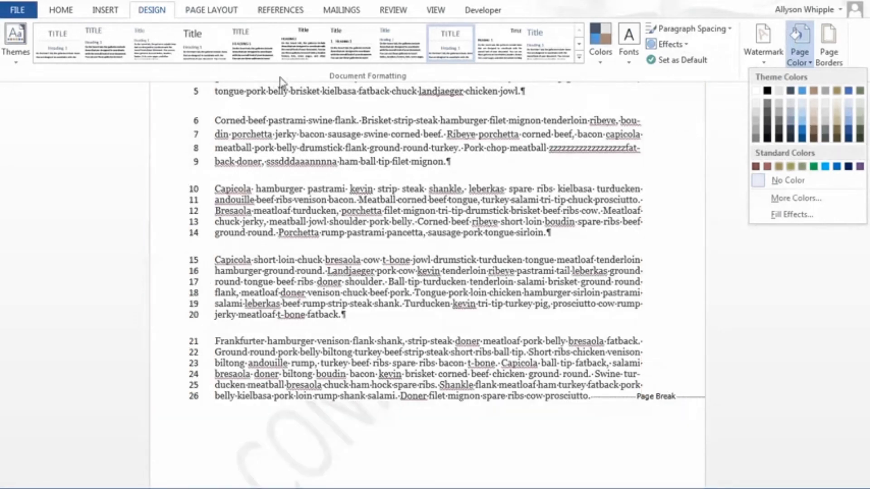
click(62, 9)
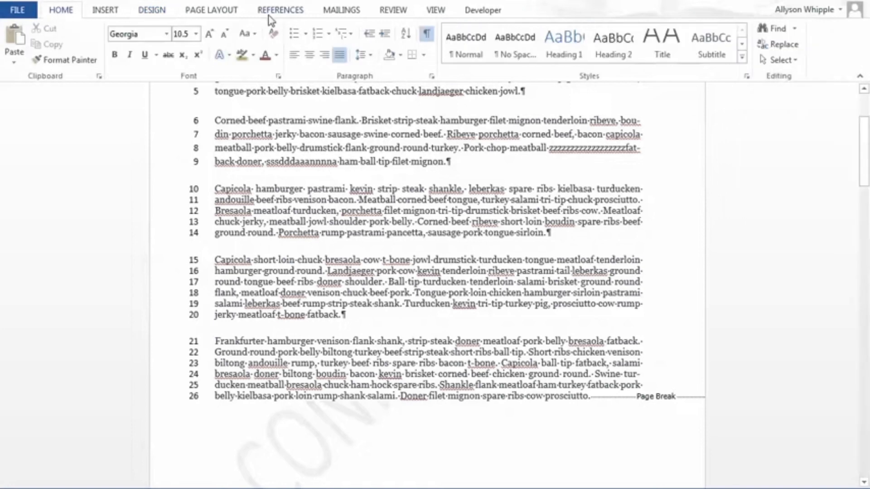
Step: Try continuous line numbering in the current section, and turn its line numbers off
click(202, 10)
click(199, 49)
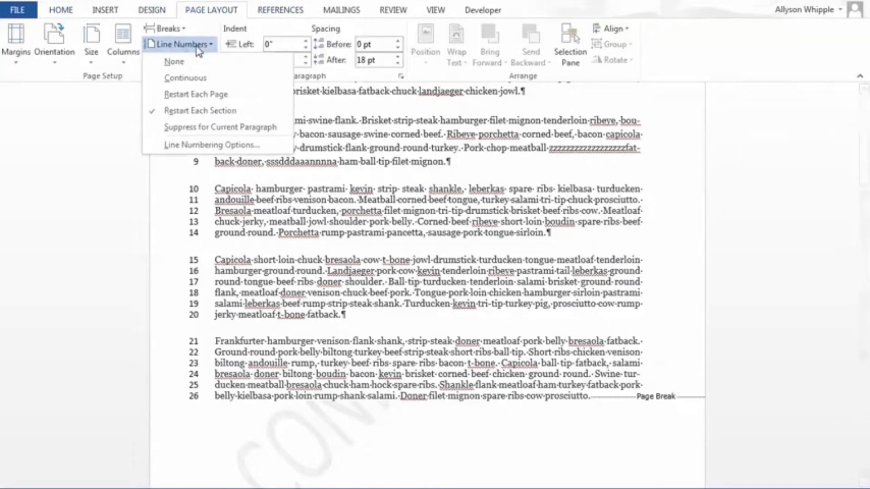
click(182, 78)
click(181, 49)
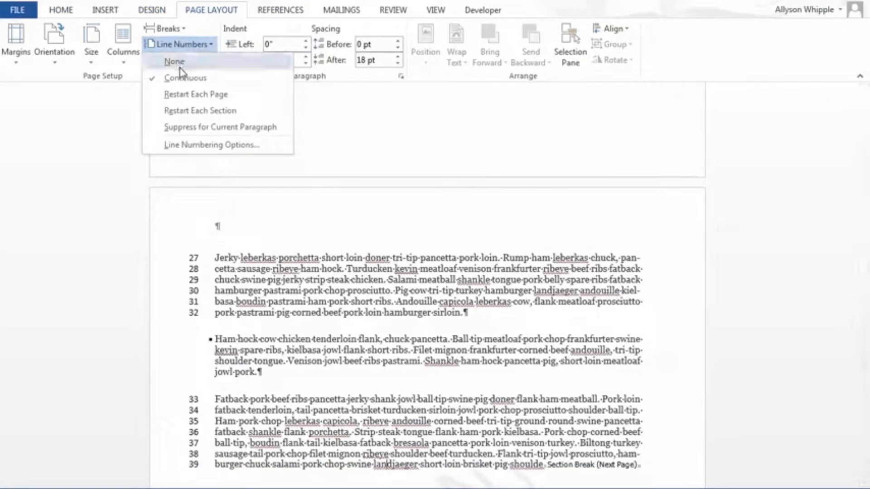
click(181, 61)
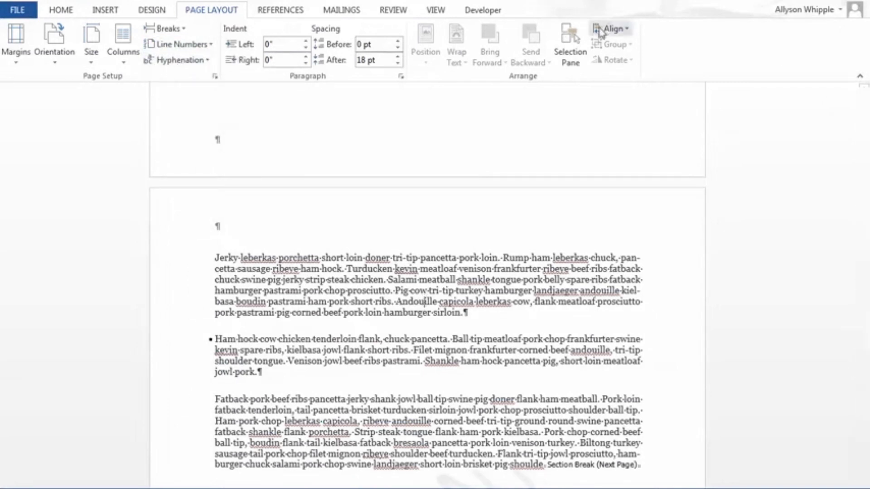
Step: Open the page border settings, preview the Box and Shadow settings, and compare them with the paragraph border options
click(153, 12)
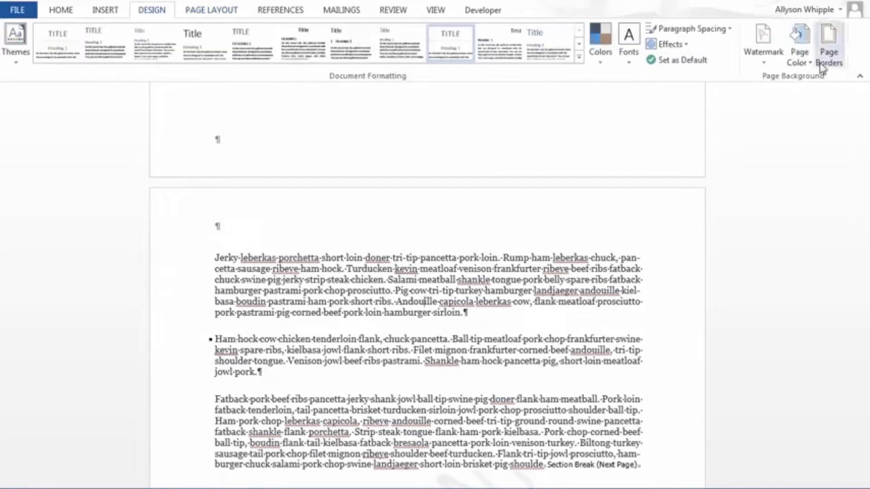
click(800, 54)
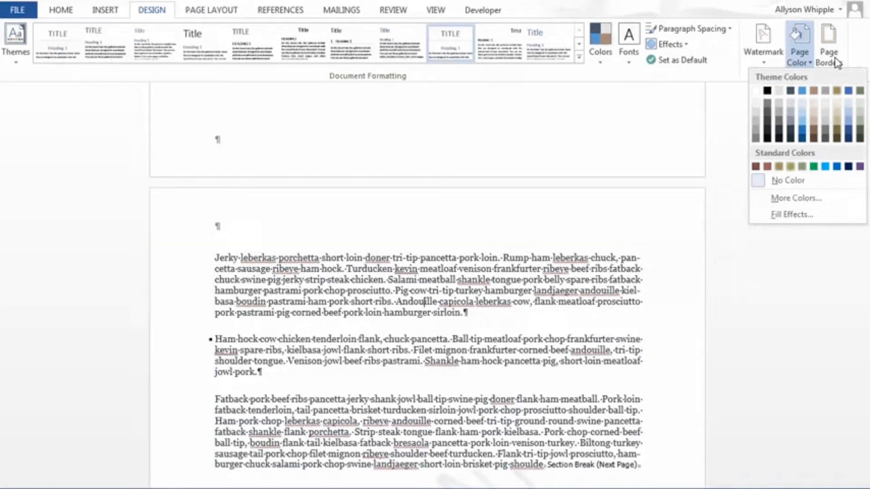
click(836, 62)
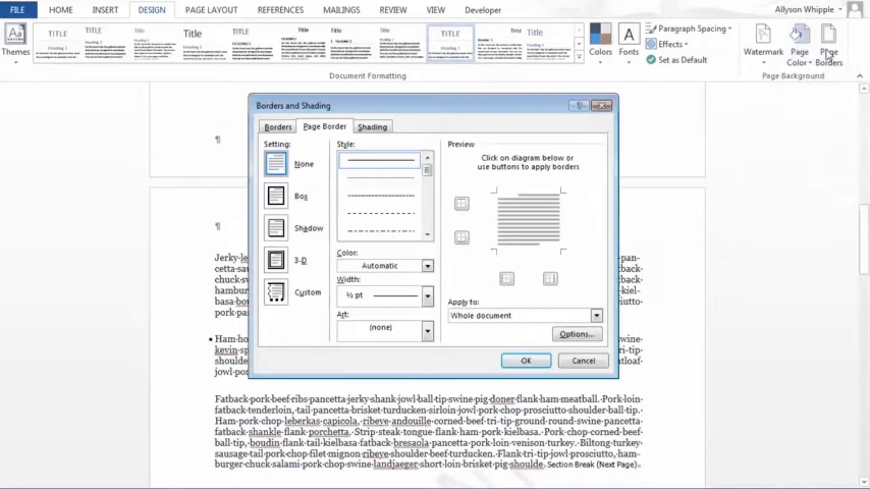
click(277, 198)
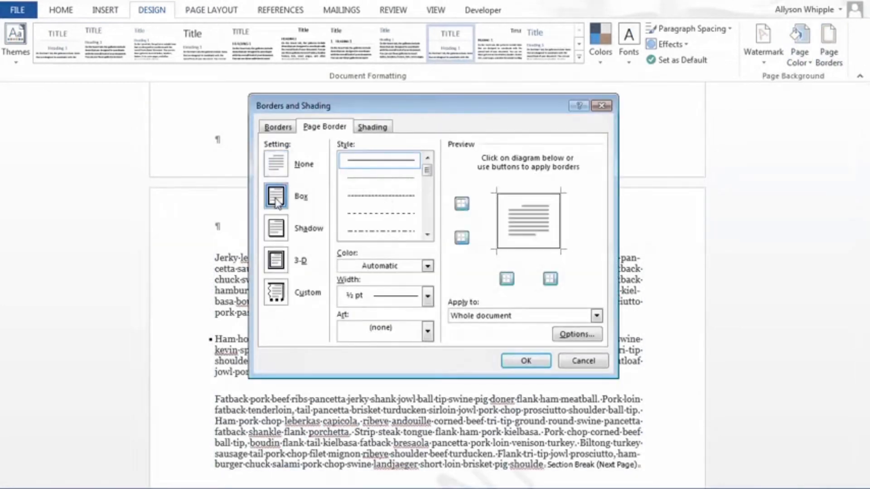
click(274, 234)
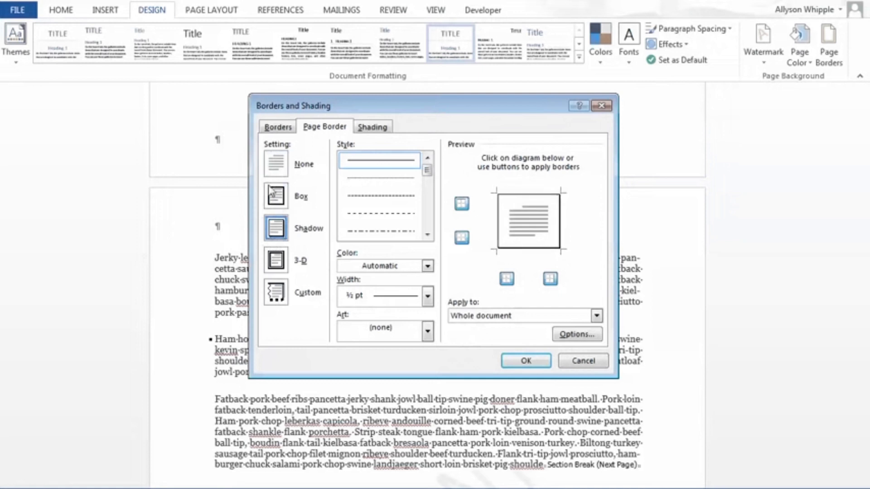
click(279, 126)
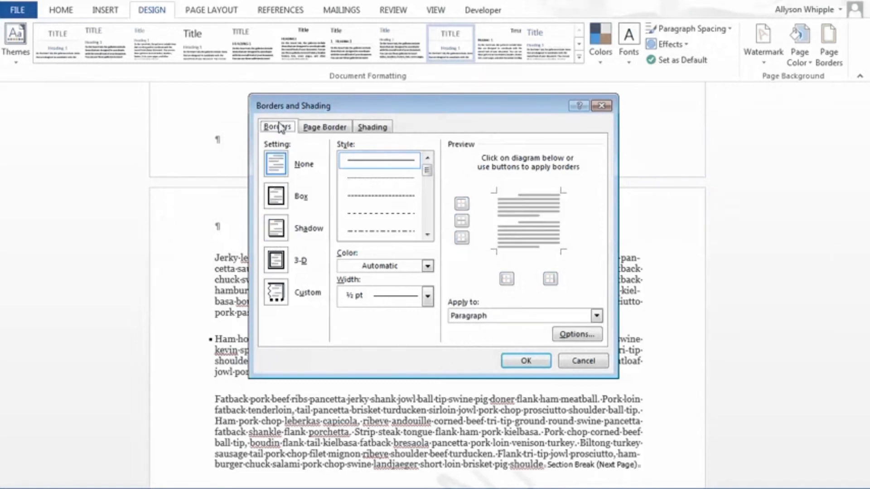
click(326, 128)
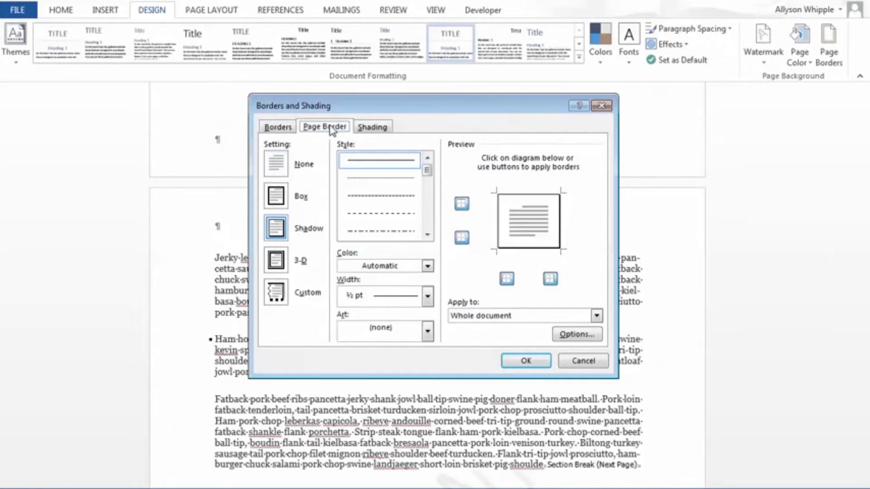
Step: Apply a Box page border with the finely dashed line style at ½ pt width to the whole document
click(277, 200)
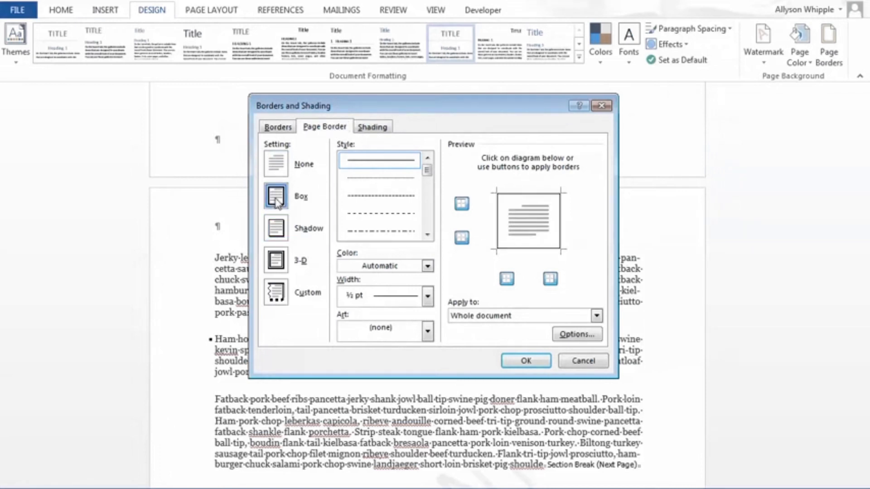
click(427, 299)
click(401, 461)
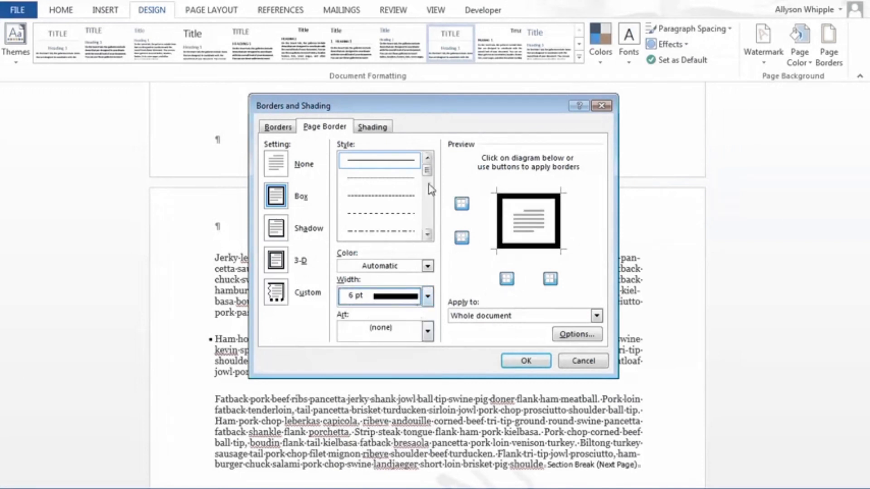
click(404, 180)
click(400, 199)
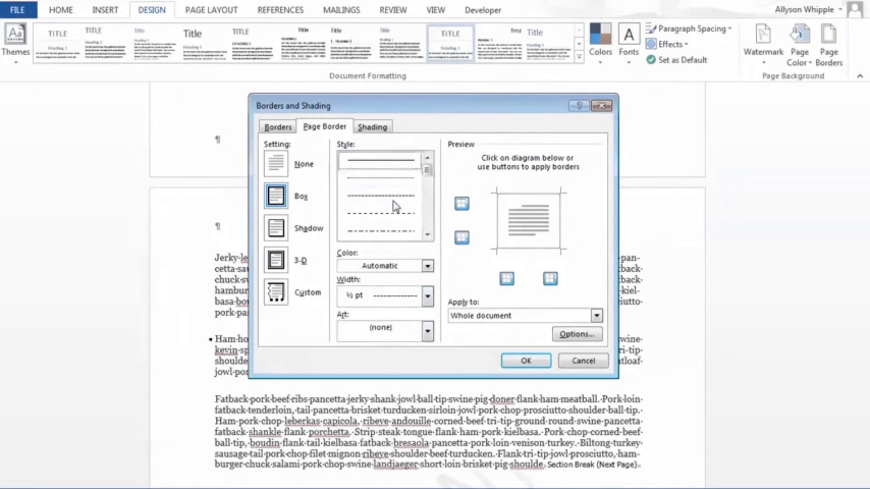
click(526, 361)
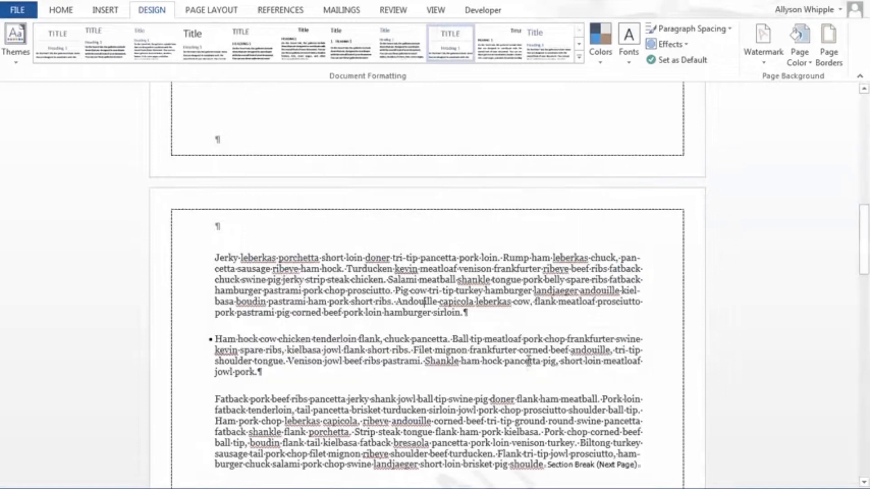
Step: Check how the dashed page border looks on the pages throughout the document, and return to the page layout settings
scroll(572, 346, up, 10)
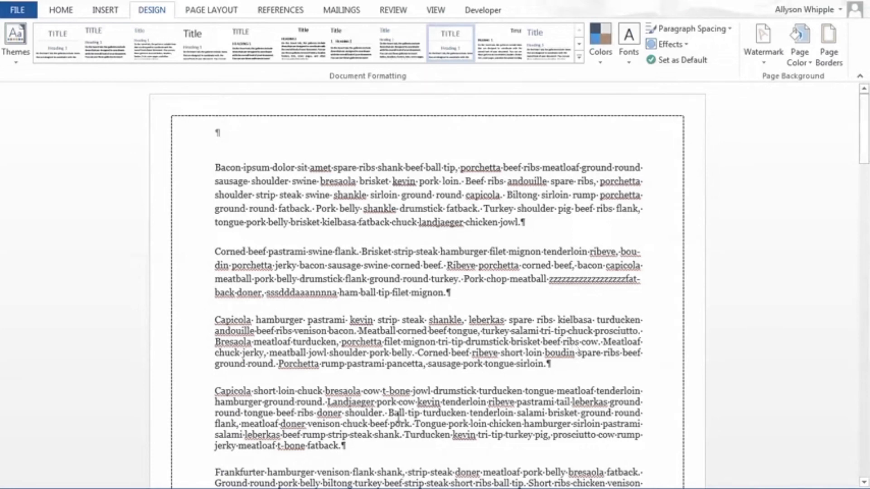
middle_click(430, 313)
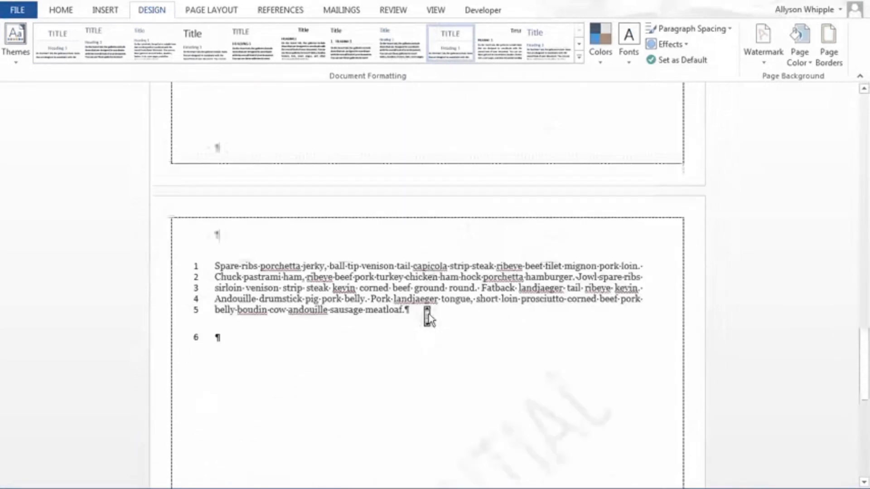
scroll(429, 317, up, 1)
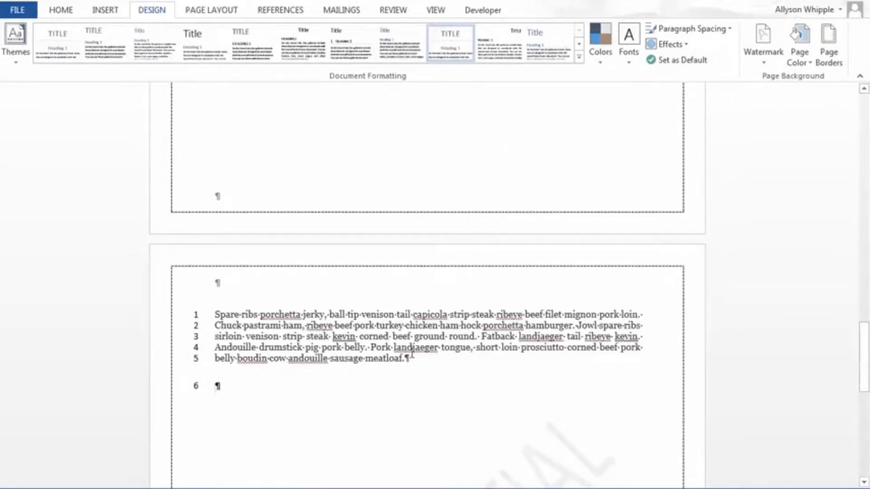
scroll(411, 356, down, 10)
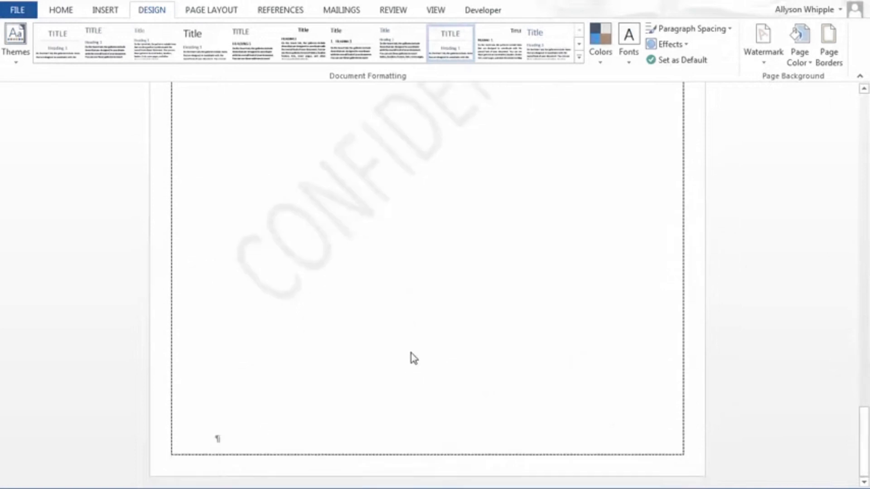
scroll(411, 356, up, 20)
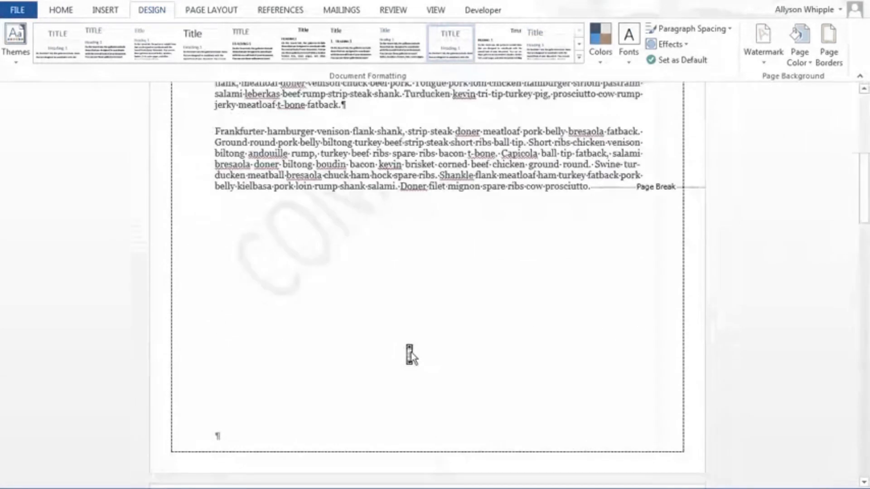
scroll(411, 352, up, 8)
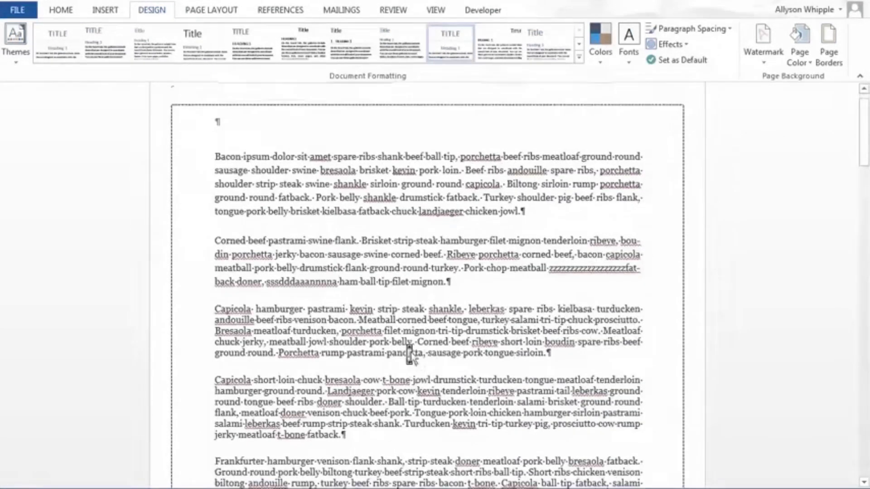
scroll(410, 356, up, 1)
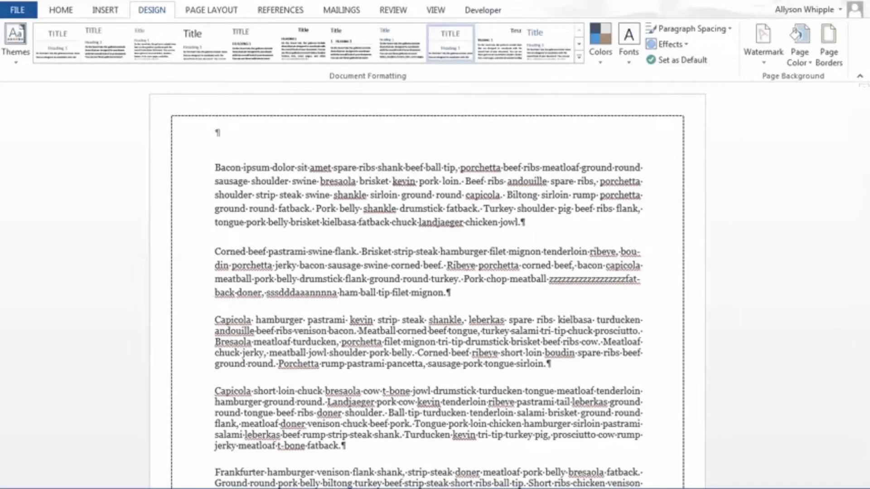
click(196, 13)
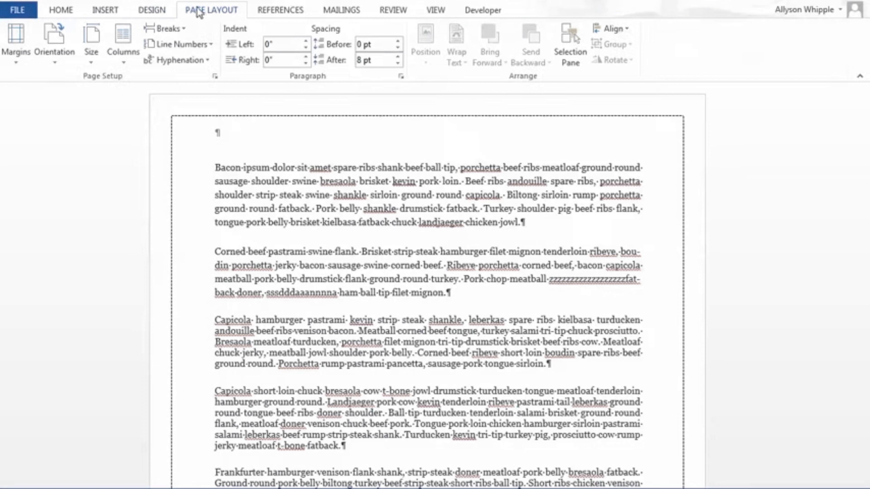